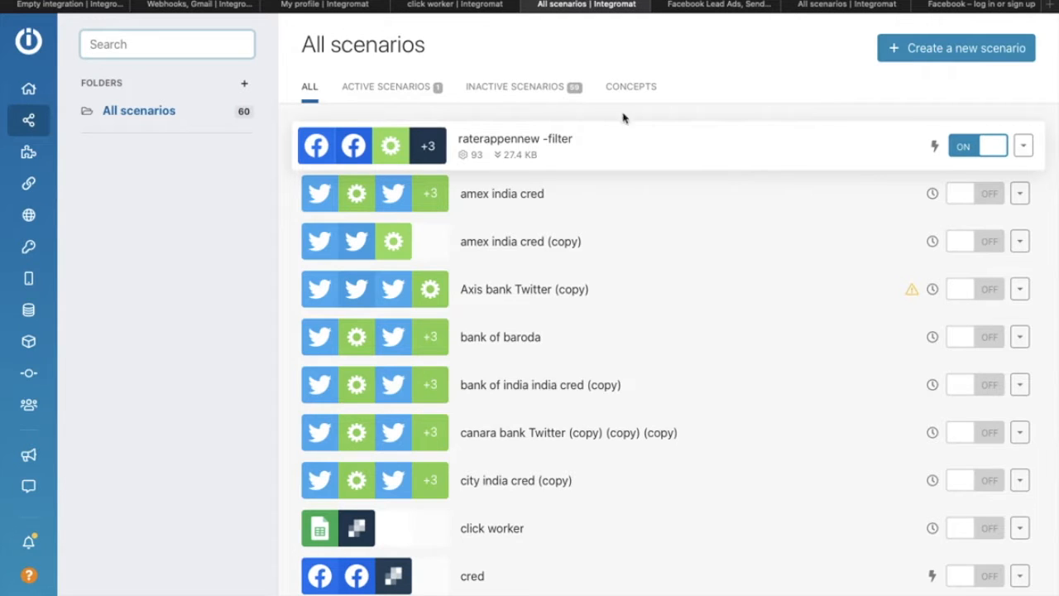
Step: From the All scenarios list, begin a new Integromat scenario
{"action": "left_click", "coordinate": [260, 176]}
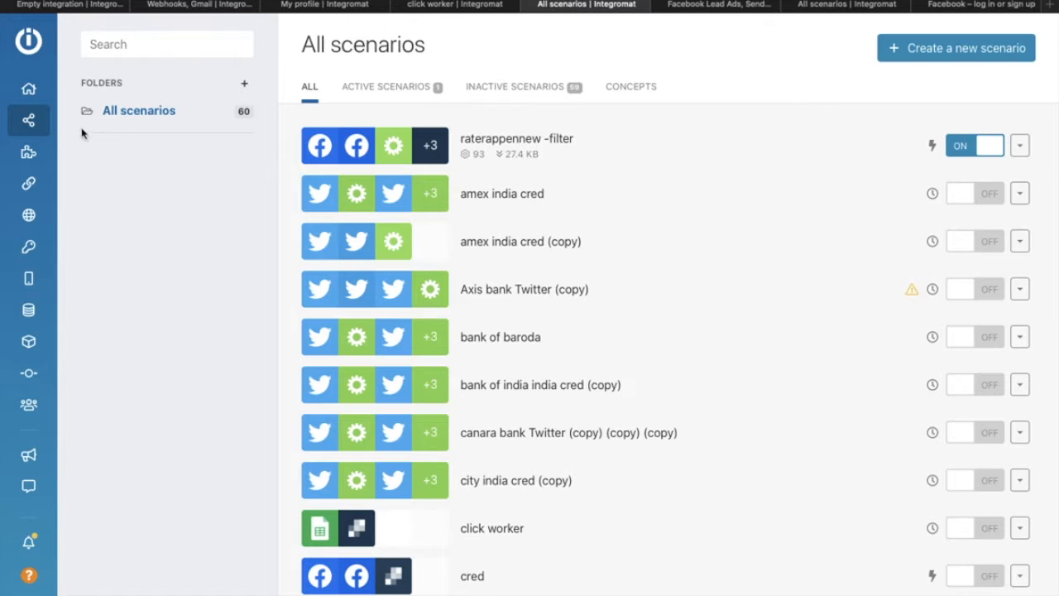
{"action": "mouse_move", "coordinate": [10, 76]}
{"action": "left_click", "coordinate": [927, 51]}
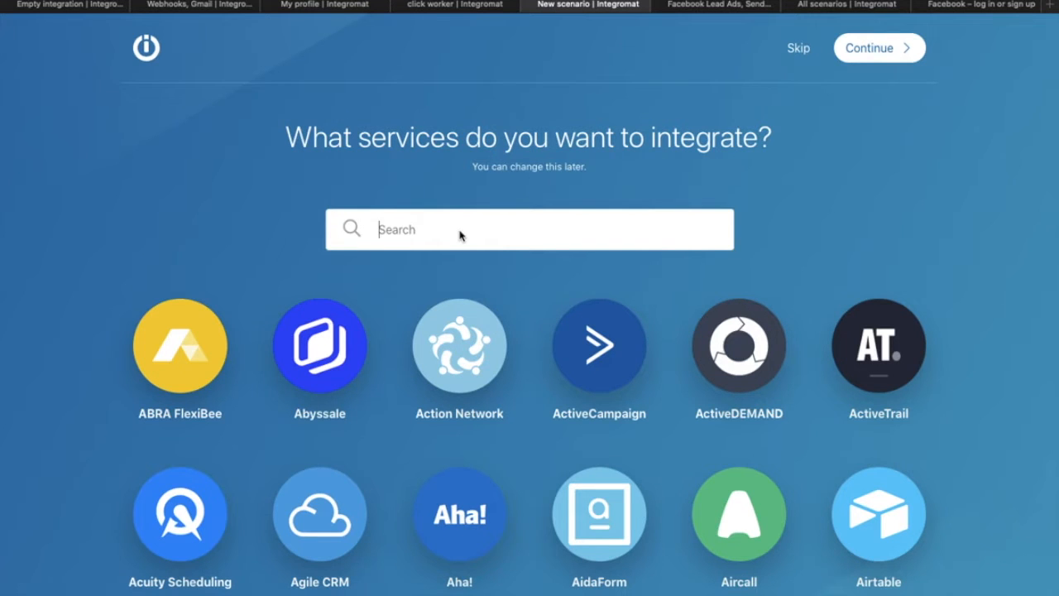
Step: Search for 'facebook' and select Facebook Lead Ads as a service
{"action": "type", "text": "facebook"}
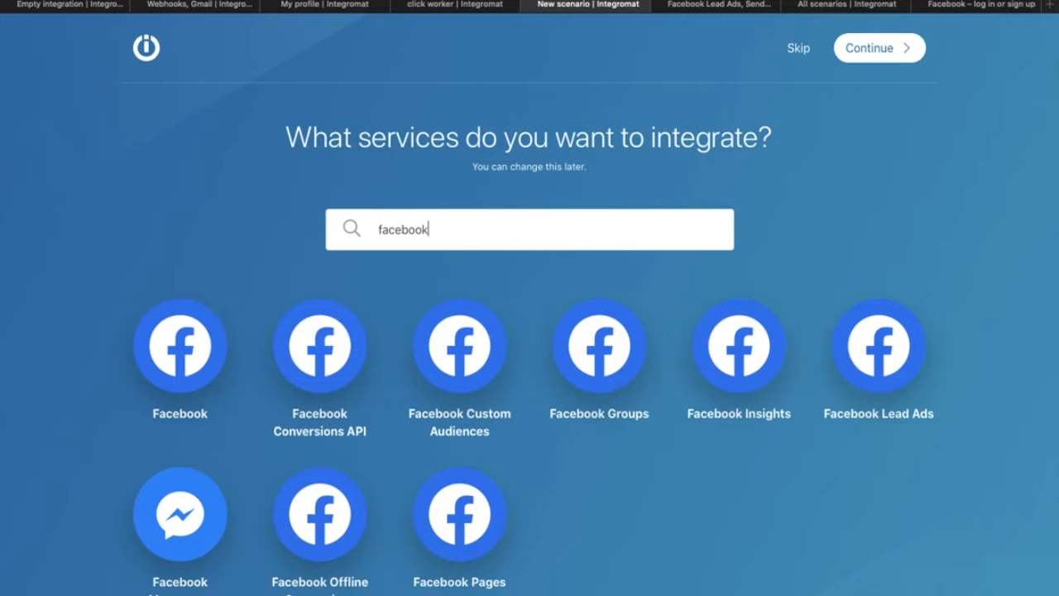
{"action": "scroll", "coordinate": [570, 403], "scroll_direction": "down", "scroll_amount": 3}
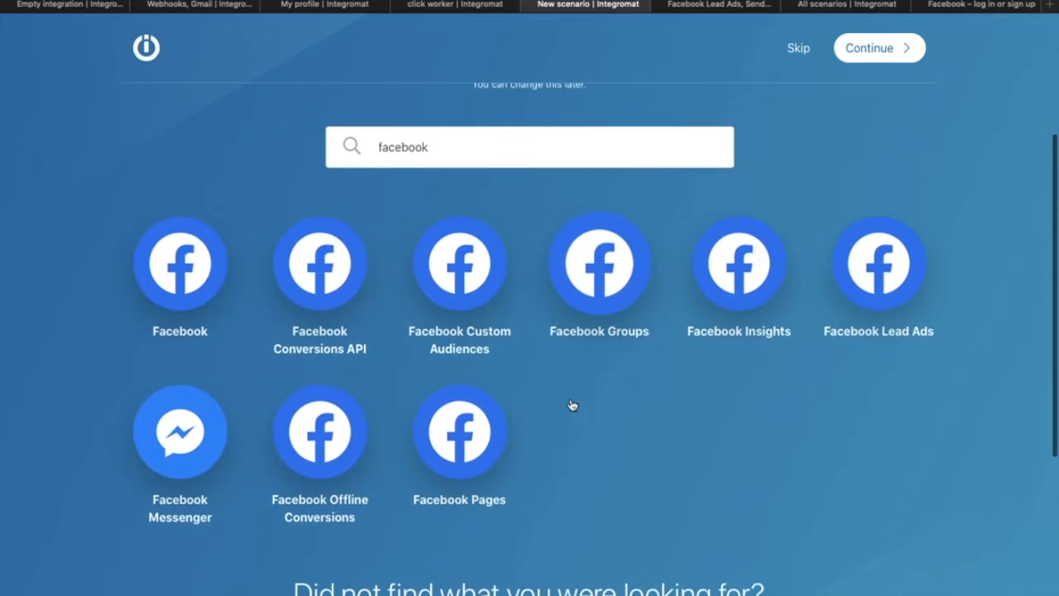
{"action": "scroll", "coordinate": [571, 403], "scroll_direction": "down", "scroll_amount": 1}
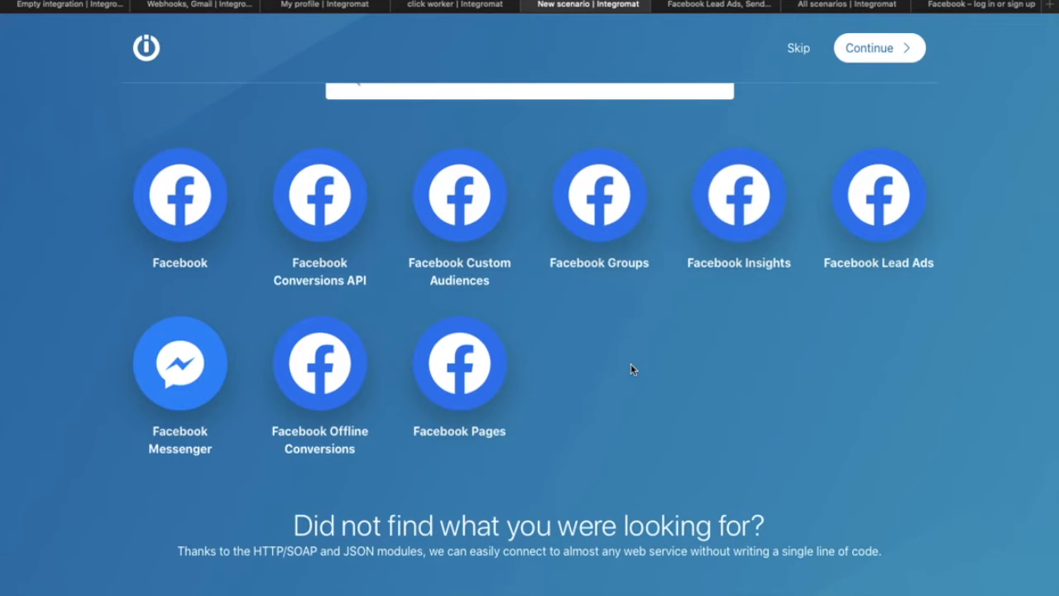
{"action": "scroll", "coordinate": [630, 369], "scroll_direction": "down", "scroll_amount": 1}
{"action": "scroll", "coordinate": [631, 370], "scroll_direction": "up", "scroll_amount": 5}
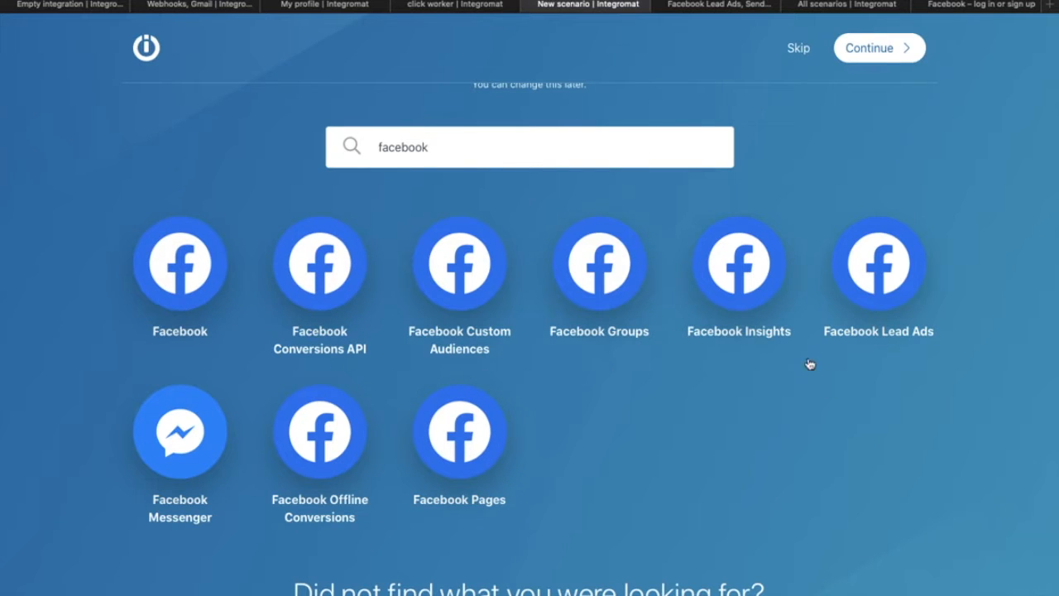
{"action": "left_click", "coordinate": [909, 257]}
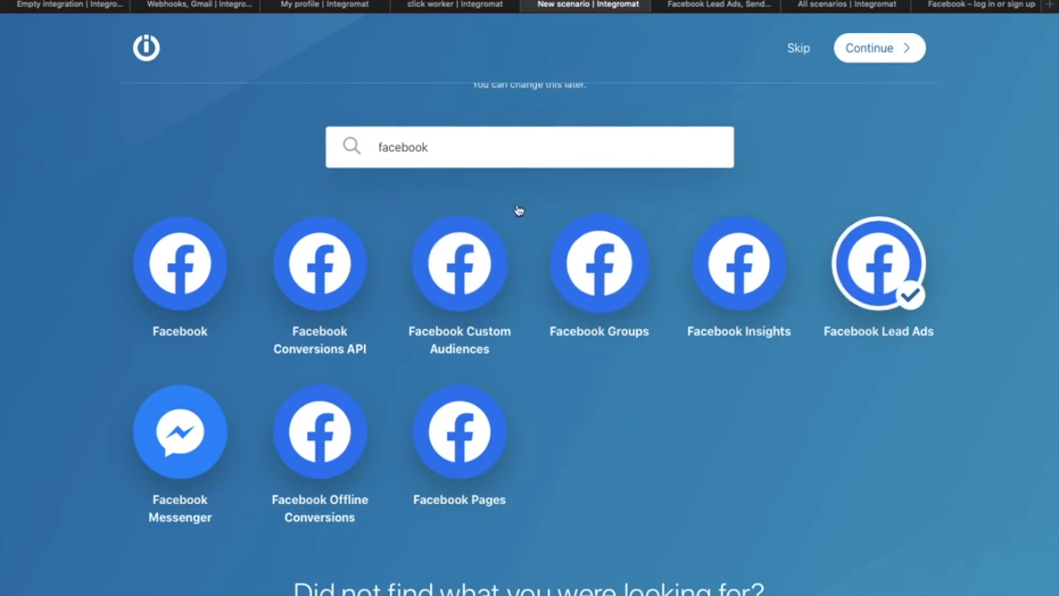
Step: Search 'sendgr', add SendGrid as the second service, and continue to the editor
{"action": "triple_click", "coordinate": [519, 148]}
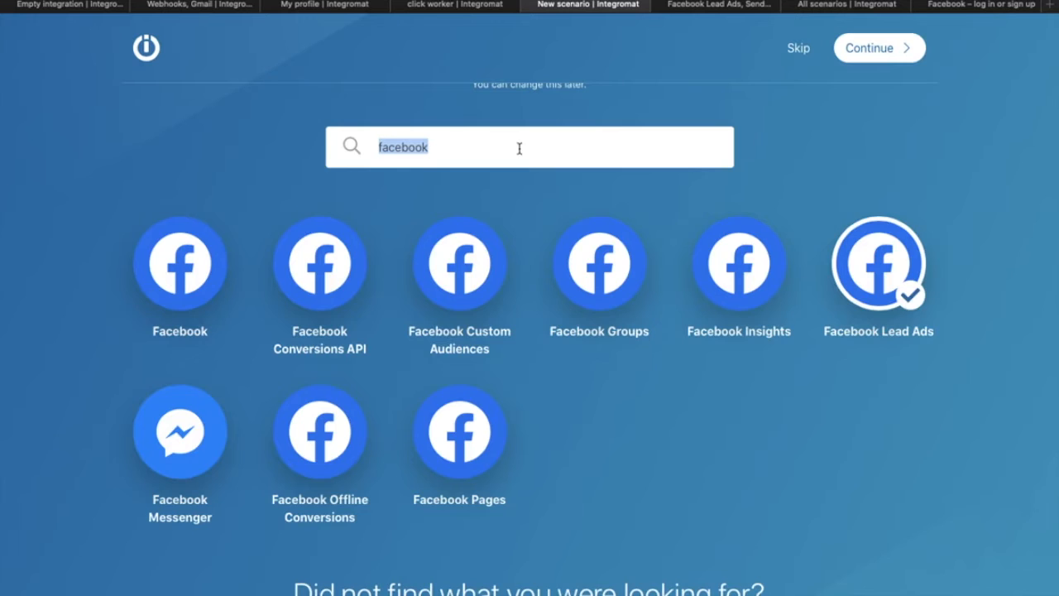
{"action": "type", "text": "sendgr"}
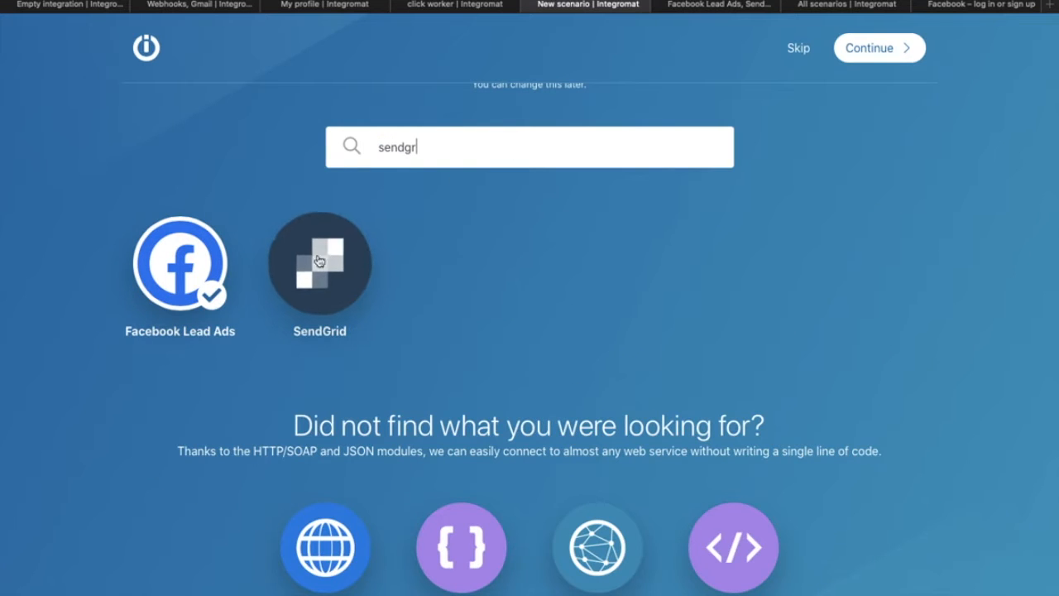
{"action": "left_click", "coordinate": [319, 261]}
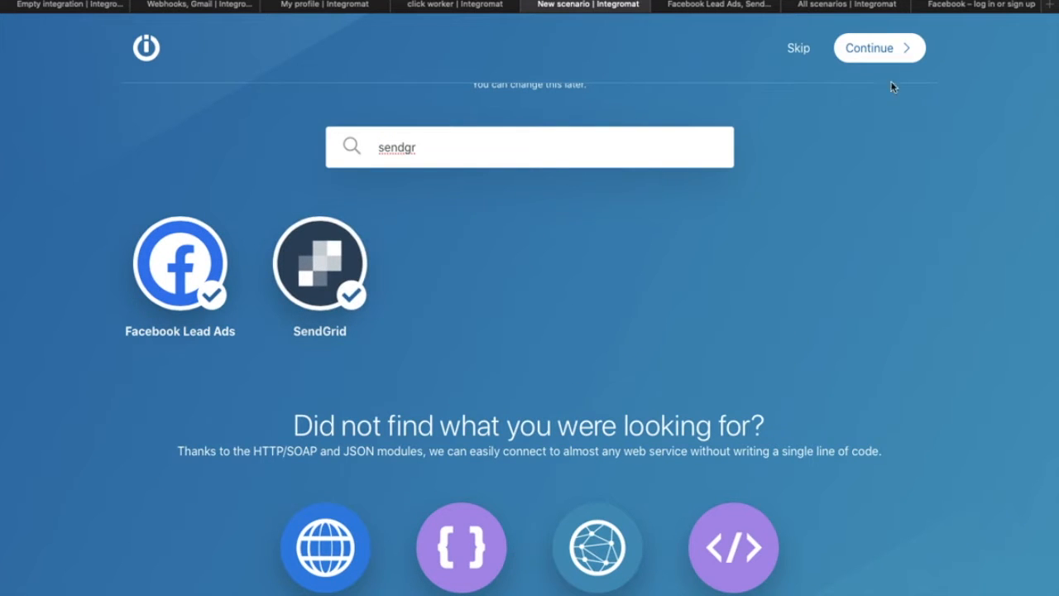
{"action": "left_click", "coordinate": [873, 47]}
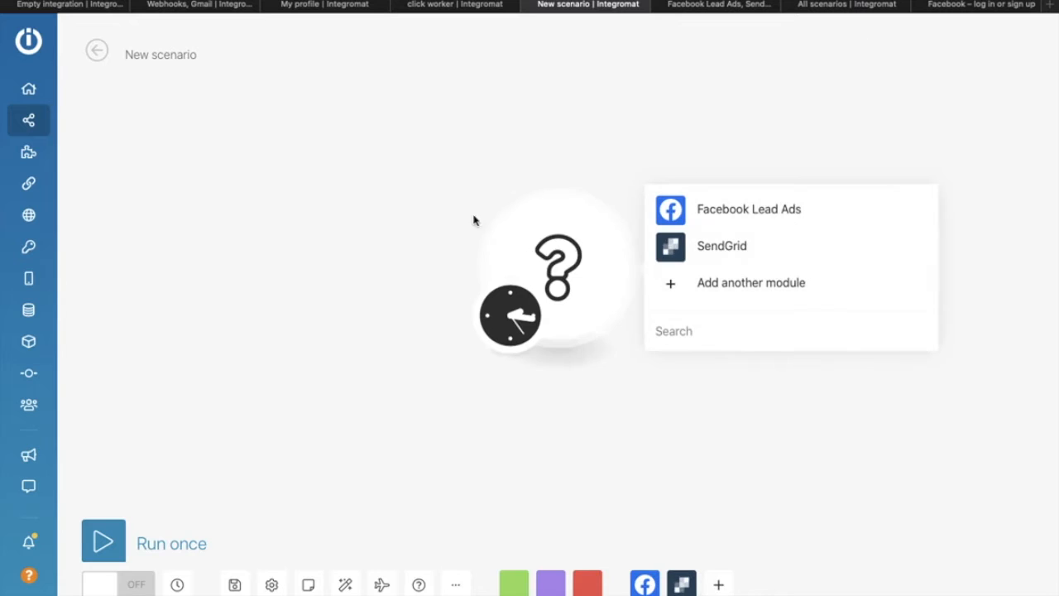
Step: Make the first module a Facebook Lead Ads New Lead trigger
{"action": "left_click", "coordinate": [483, 191]}
{"action": "left_click_drag", "start_coordinate": [513, 237], "coordinate": [346, 206]}
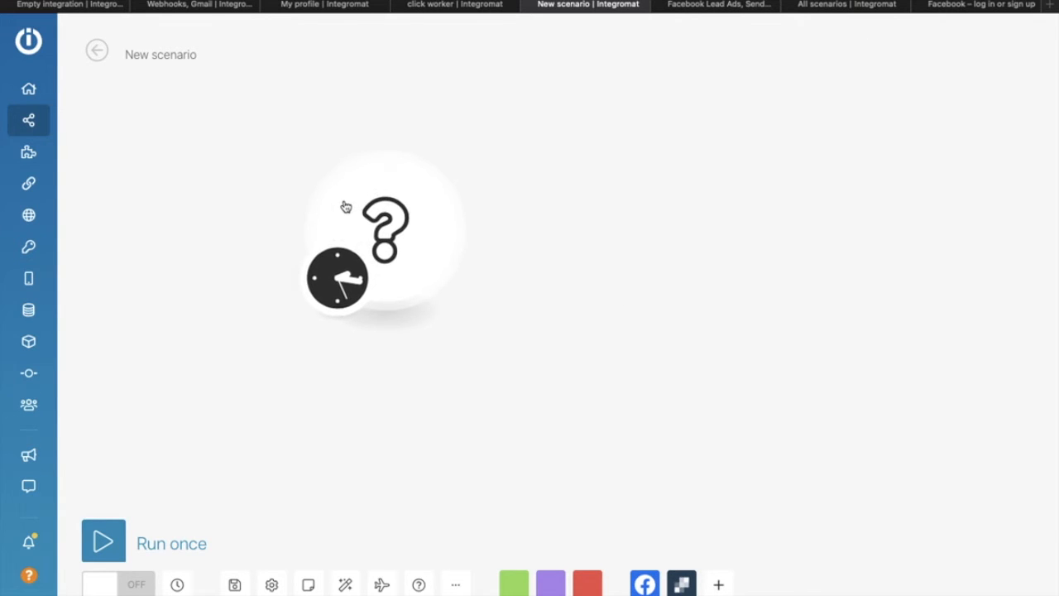
{"action": "left_click", "coordinate": [433, 226]}
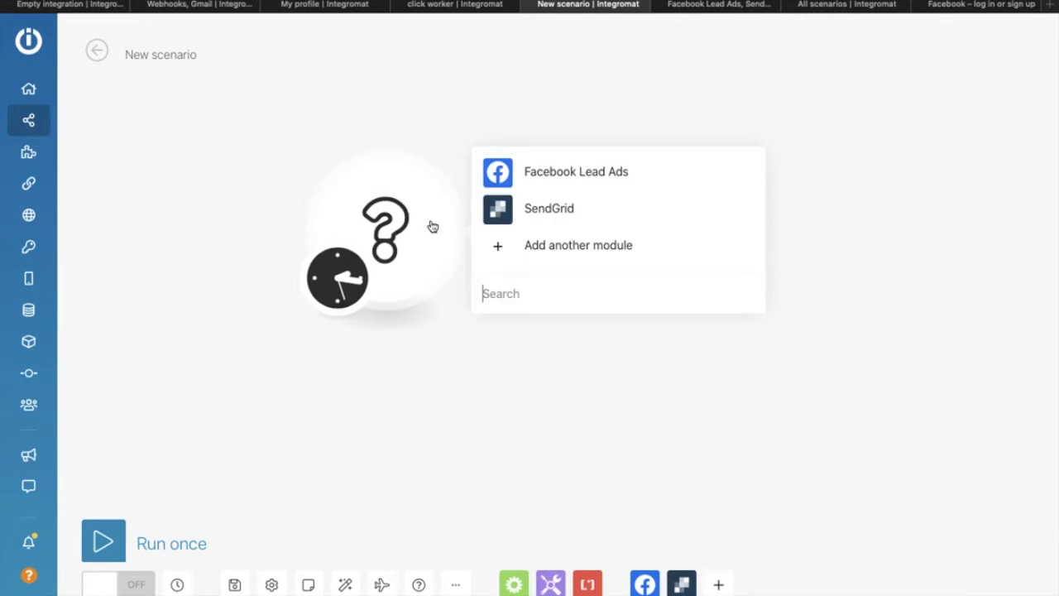
{"action": "left_click", "coordinate": [534, 175]}
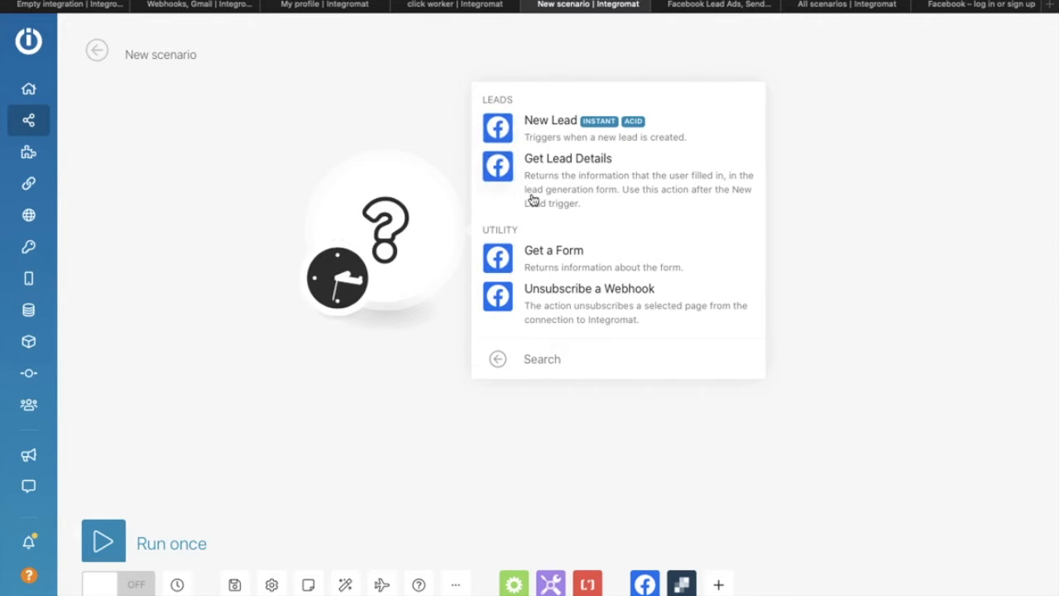
{"action": "left_click", "coordinate": [507, 134]}
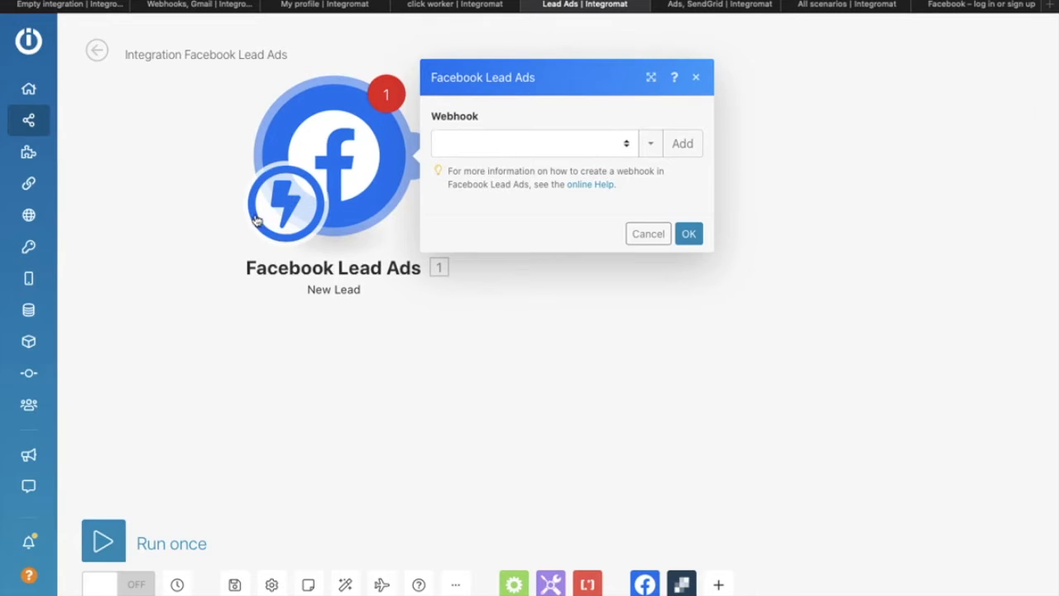
Step: Set the scenario schedule to run Immediately and confirm
{"action": "left_click", "coordinate": [282, 201]}
{"action": "left_click", "coordinate": [429, 210]}
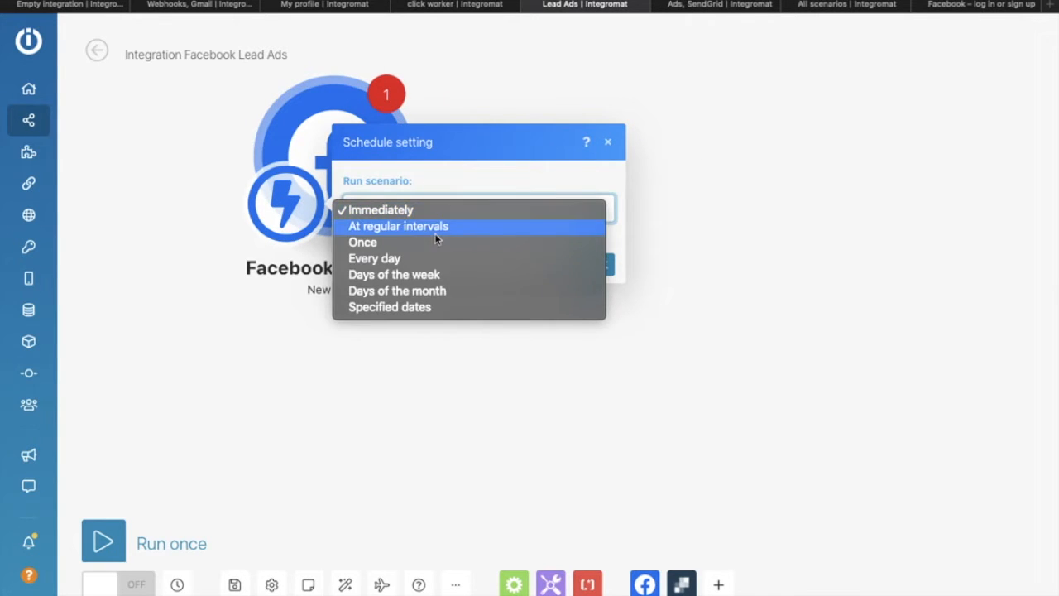
{"action": "left_click", "coordinate": [422, 204]}
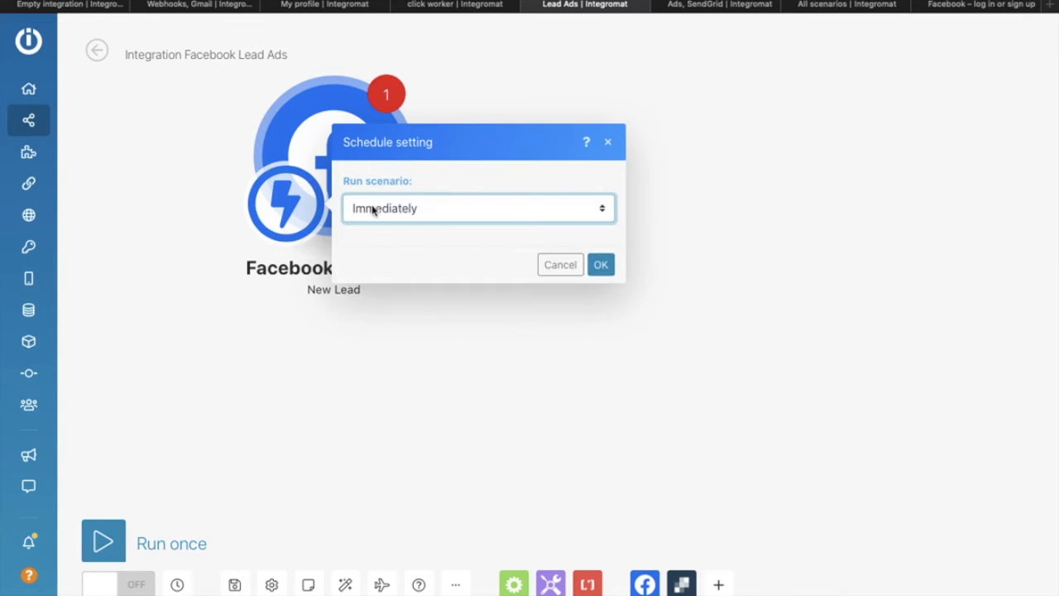
{"action": "left_click", "coordinate": [601, 265]}
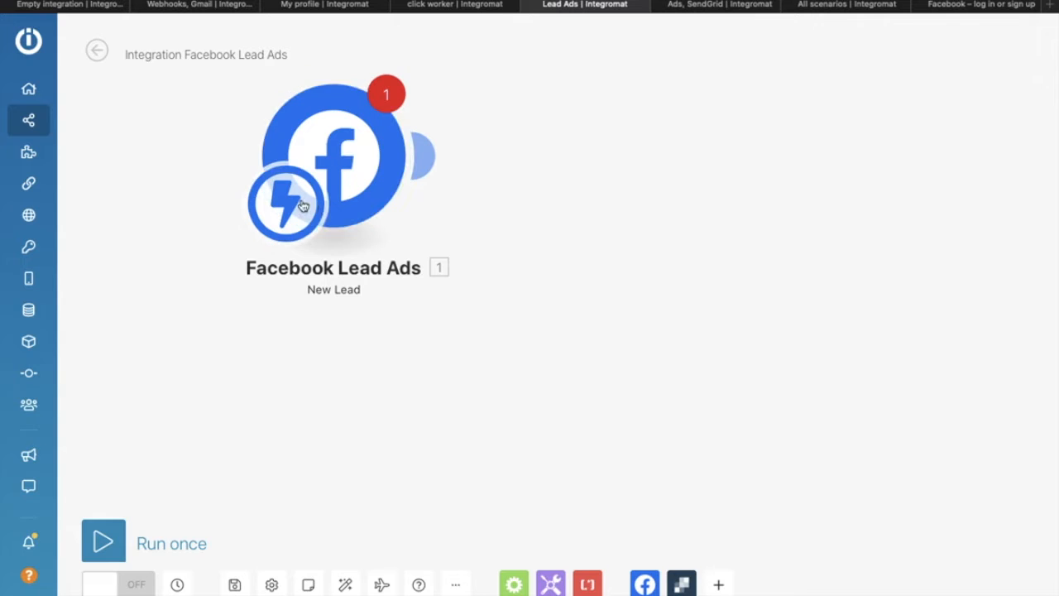
Step: Add a Facebook Lead Ads Get Lead Details module after the trigger
{"action": "left_click", "coordinate": [428, 160]}
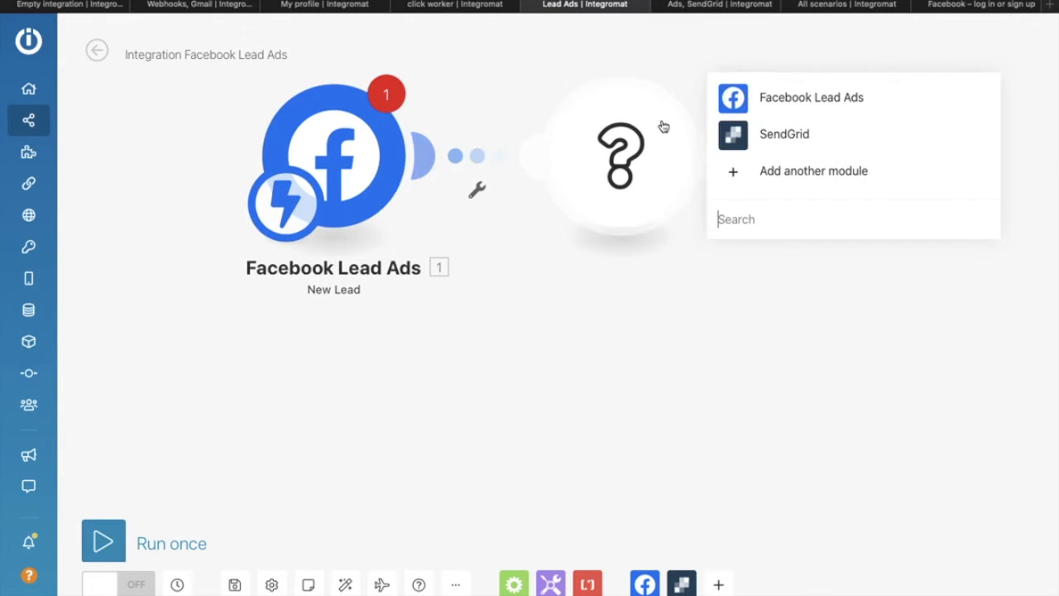
{"action": "left_click", "coordinate": [737, 101]}
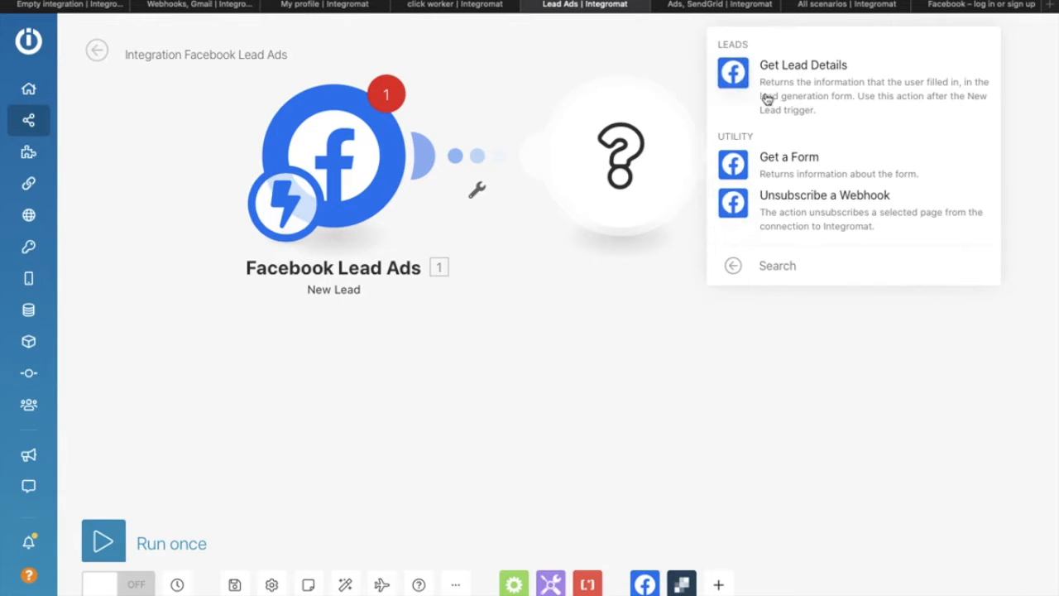
{"action": "left_click", "coordinate": [743, 70]}
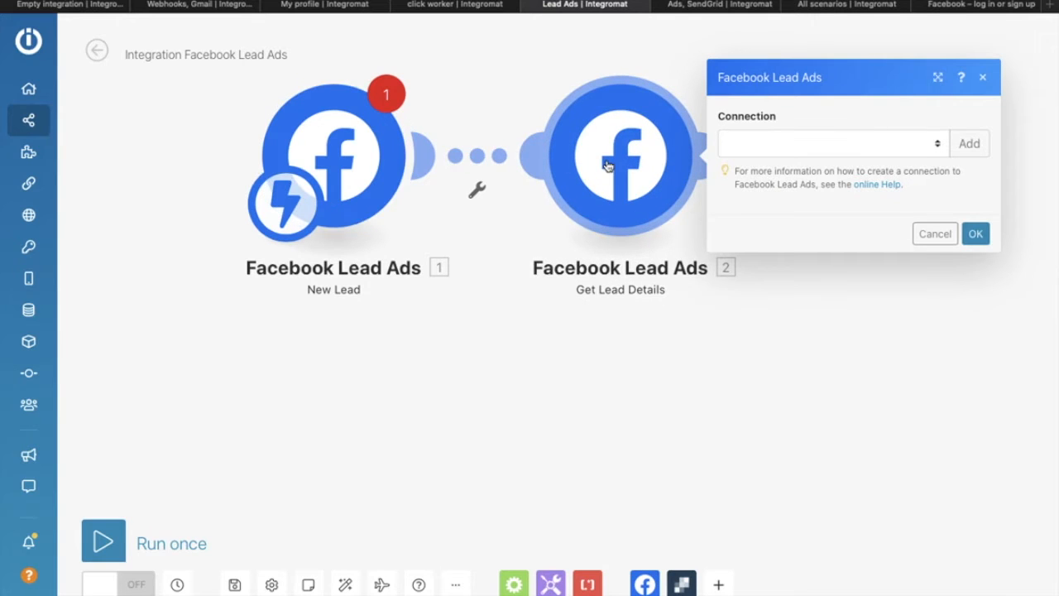
Step: Attach an existing webhook to the New Lead trigger, discarding the new 'gwgg' hook
{"action": "left_click", "coordinate": [369, 145]}
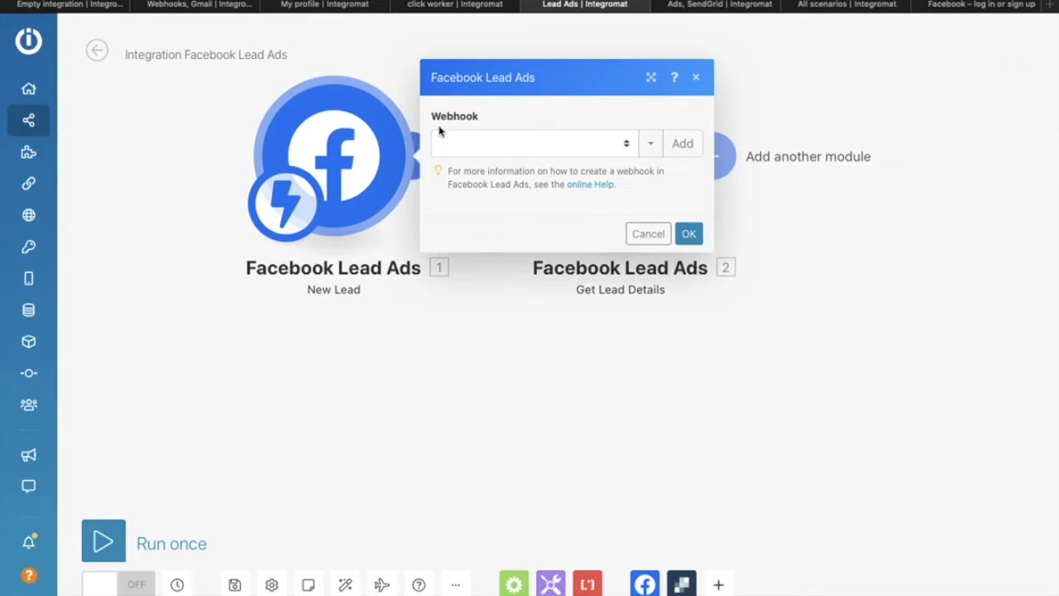
{"action": "left_click", "coordinate": [535, 141]}
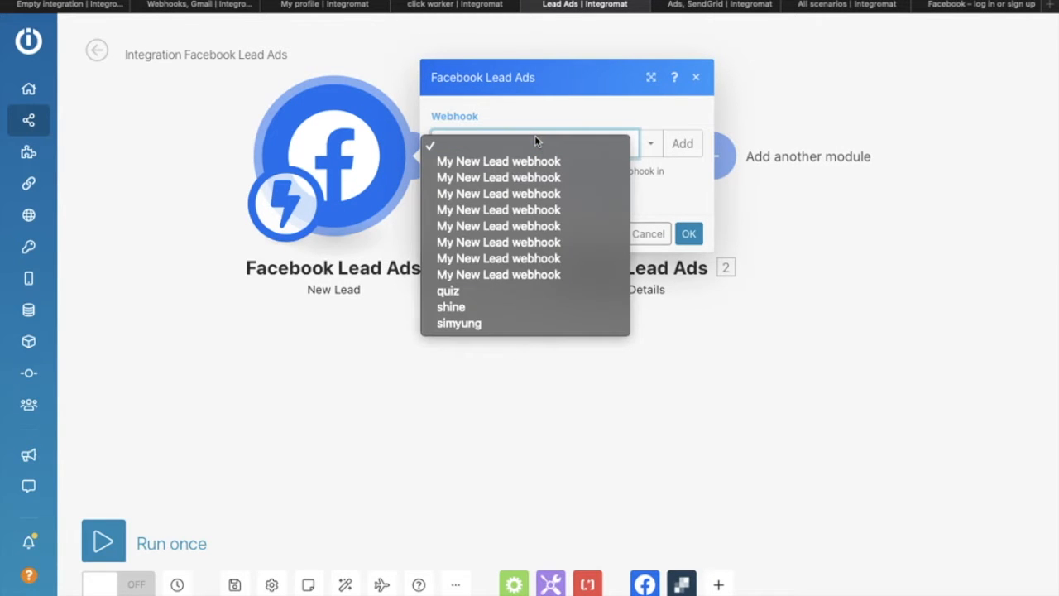
{"action": "left_click", "coordinate": [484, 322]}
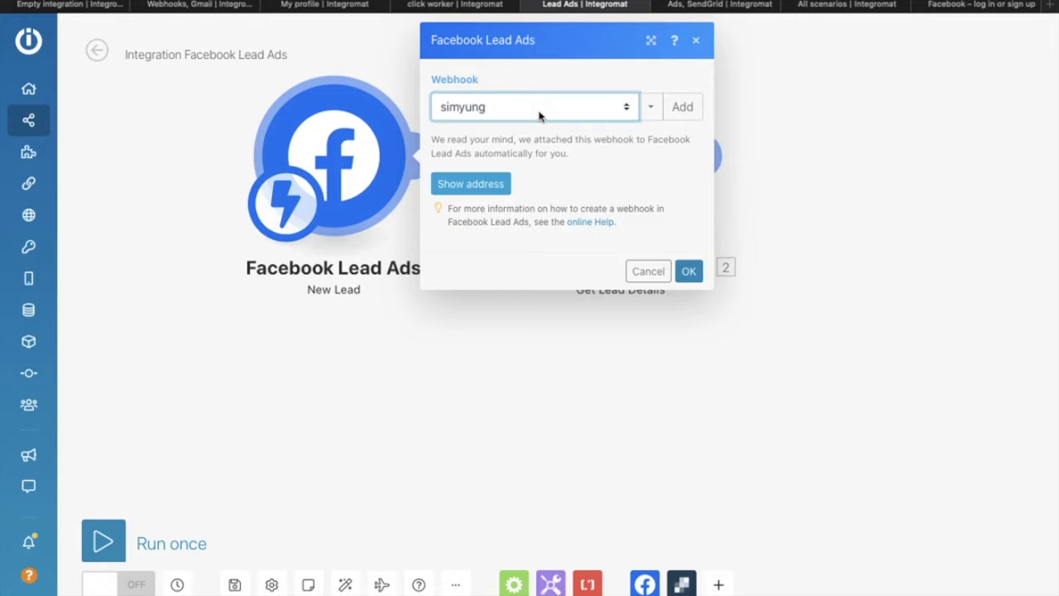
{"action": "left_click", "coordinate": [683, 106]}
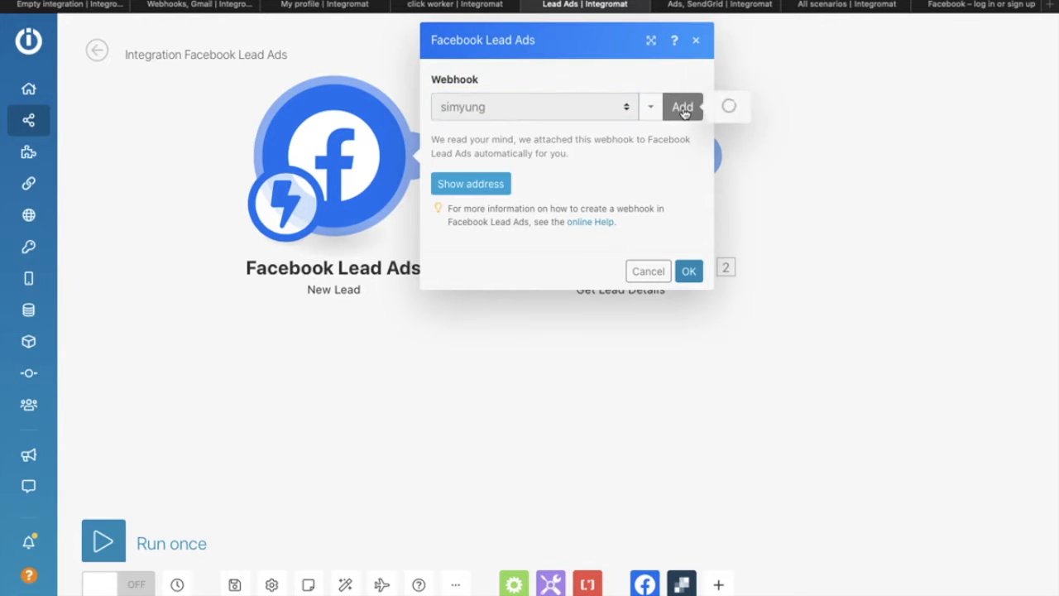
{"action": "left_click", "coordinate": [804, 106]}
{"action": "key", "text": "ctrl+a"}
{"action": "type", "text": "g"}
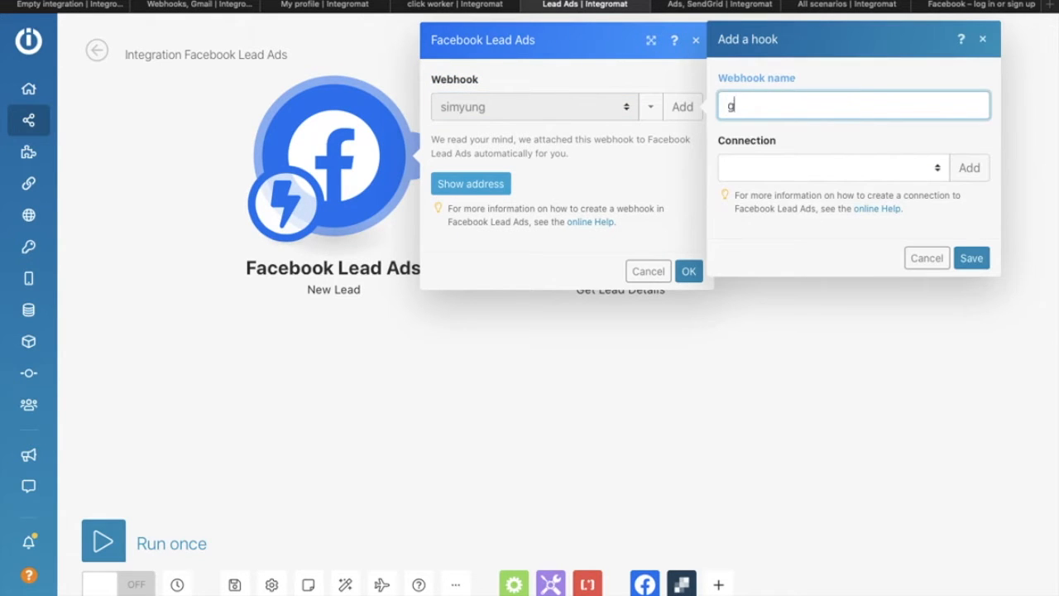
{"action": "type", "text": "wgg"}
{"action": "left_click", "coordinate": [927, 258]}
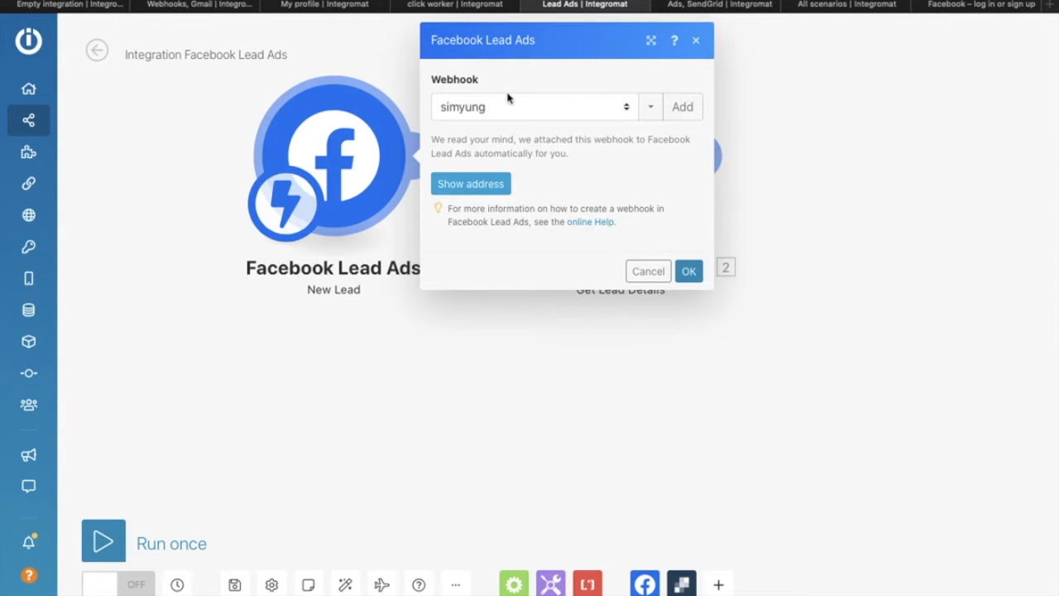
{"action": "left_click", "coordinate": [688, 272]}
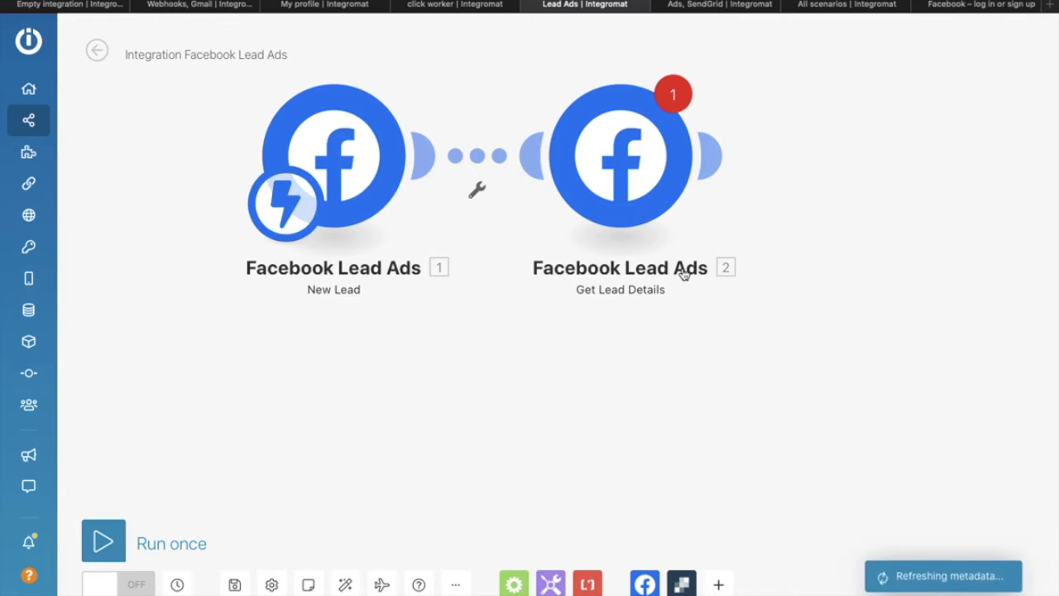
Step: Pick a saved Facebook connection for Get Lead Details and start extending its permissions
{"action": "left_click", "coordinate": [594, 154]}
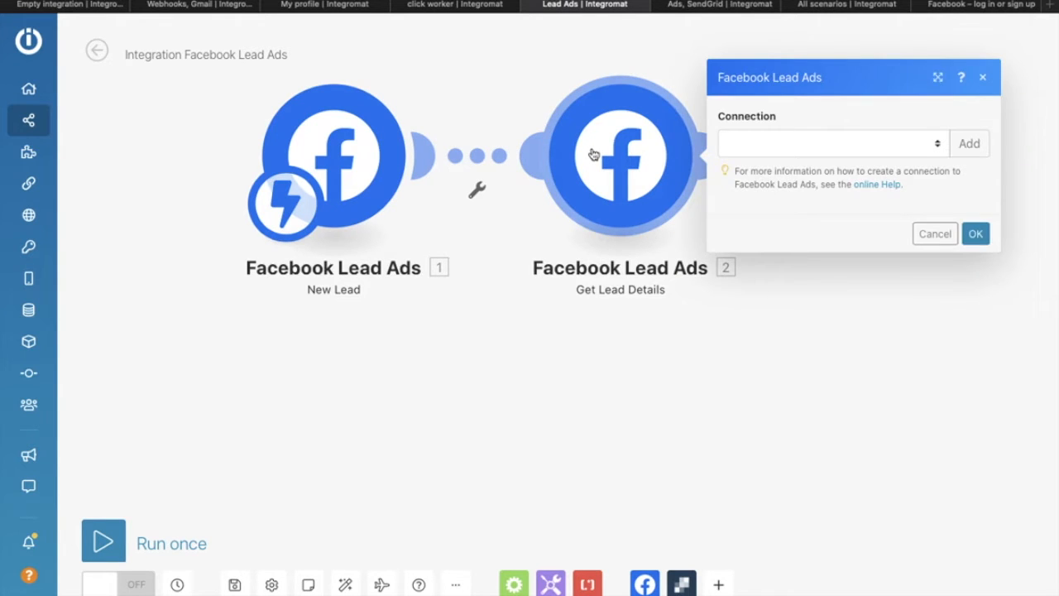
{"action": "left_click", "coordinate": [807, 142]}
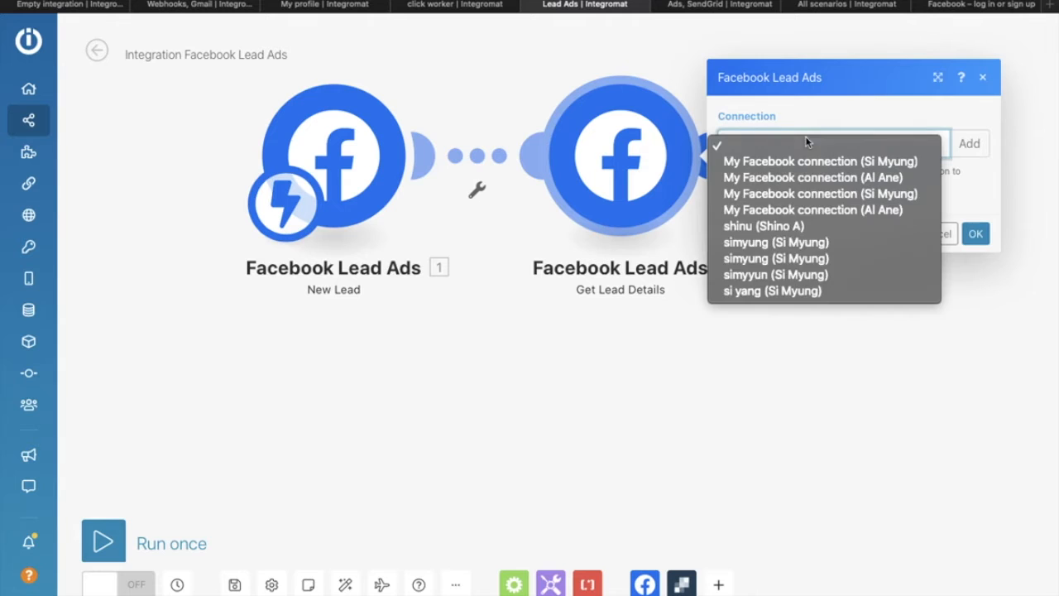
{"action": "left_click", "coordinate": [812, 292]}
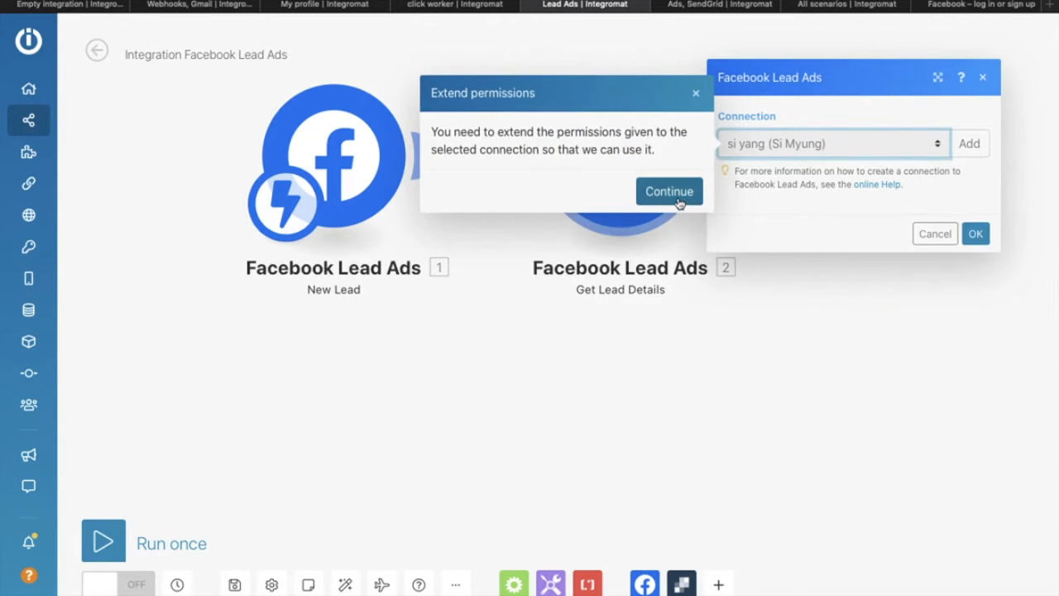
{"action": "left_click", "coordinate": [678, 202]}
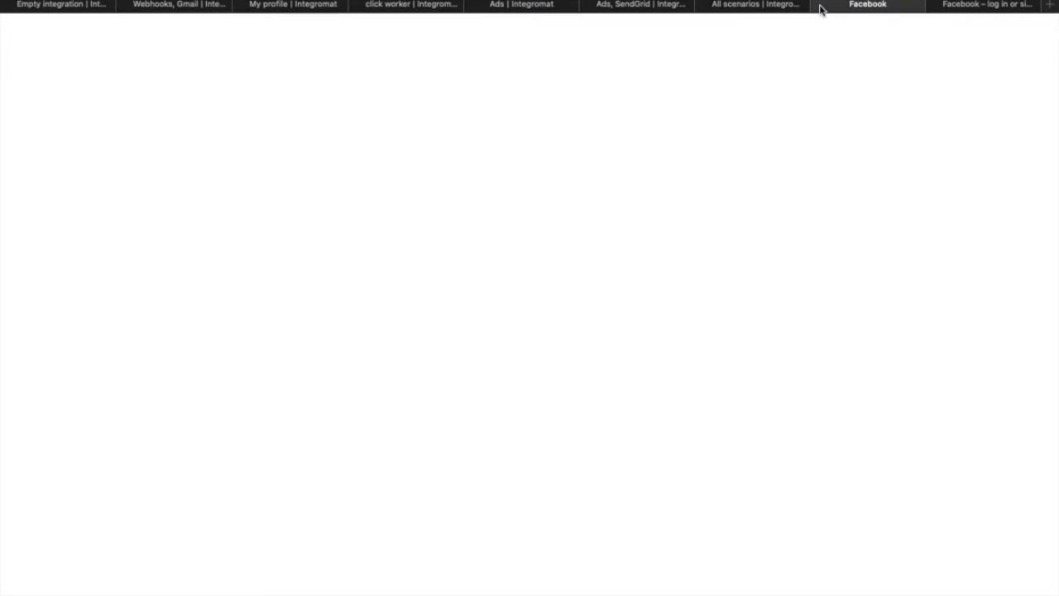
{"action": "left_click", "coordinate": [822, 6]}
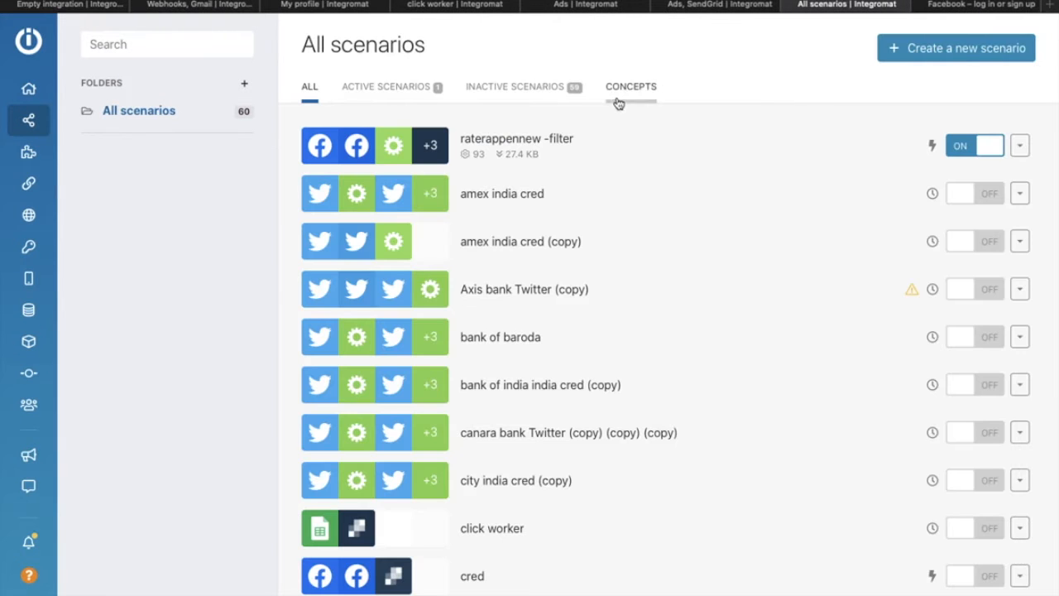
{"action": "left_click", "coordinate": [704, 6]}
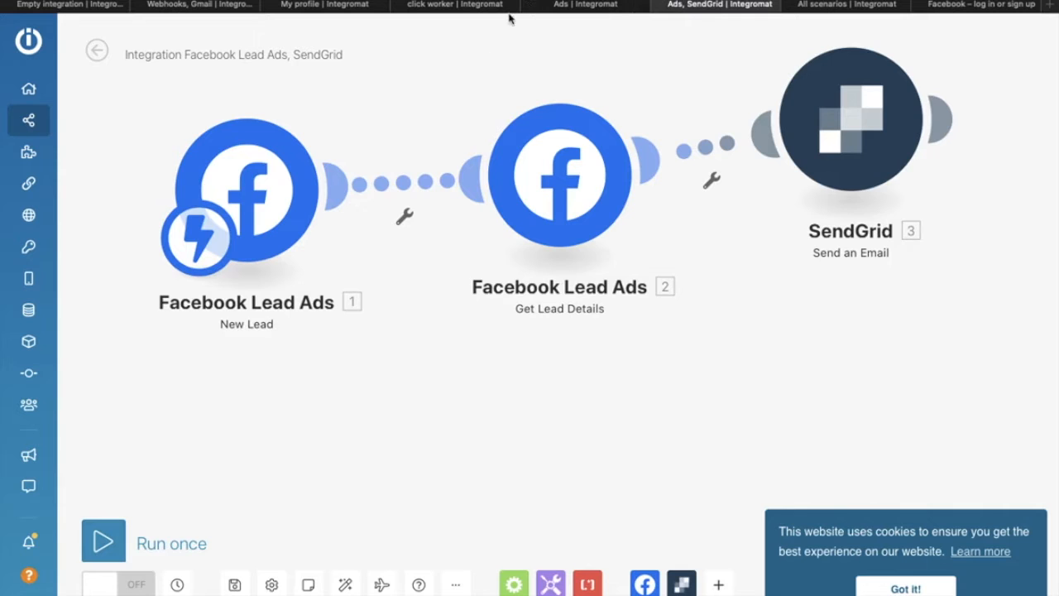
{"action": "left_click", "coordinate": [586, 6]}
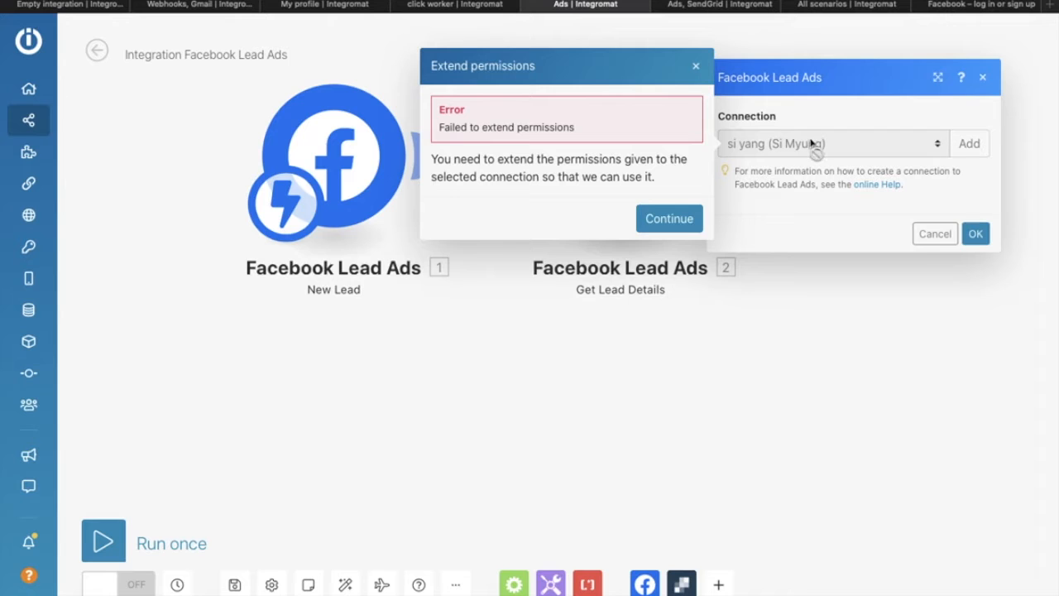
{"action": "left_click", "coordinate": [694, 214]}
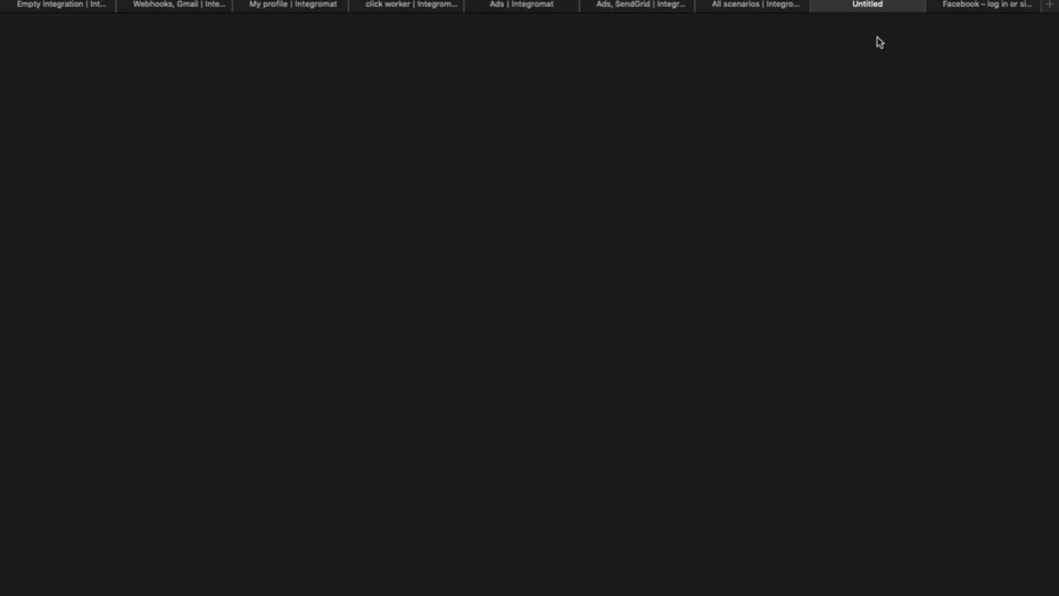
Step: After the permissions error, choose a different Facebook connection and continue extending permissions
{"action": "left_click", "coordinate": [815, 8]}
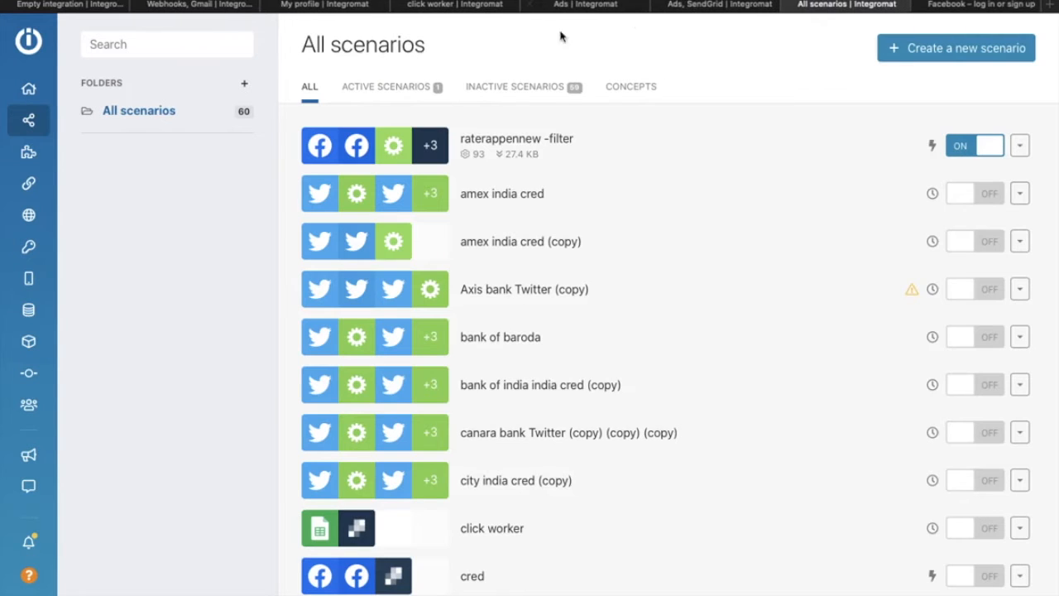
{"action": "left_click", "coordinate": [571, 10]}
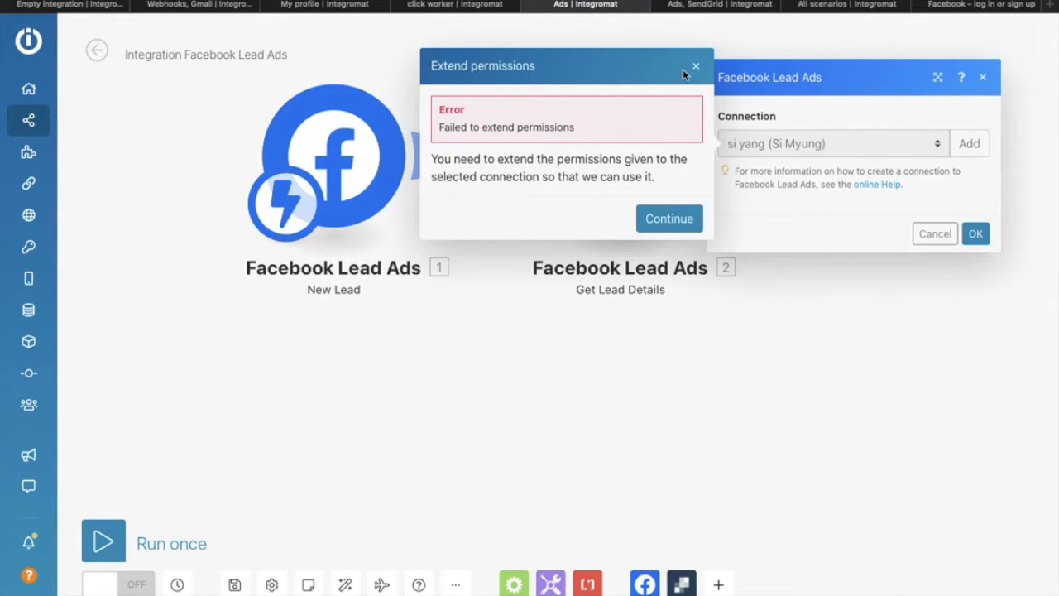
{"action": "left_click", "coordinate": [696, 66]}
{"action": "left_click", "coordinate": [795, 136]}
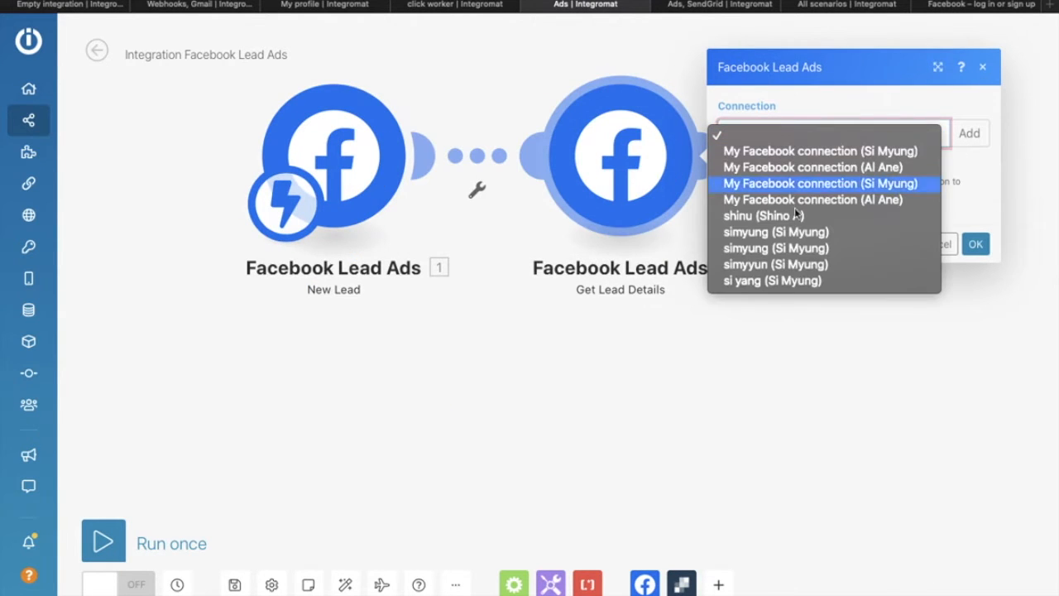
{"action": "left_click", "coordinate": [796, 218]}
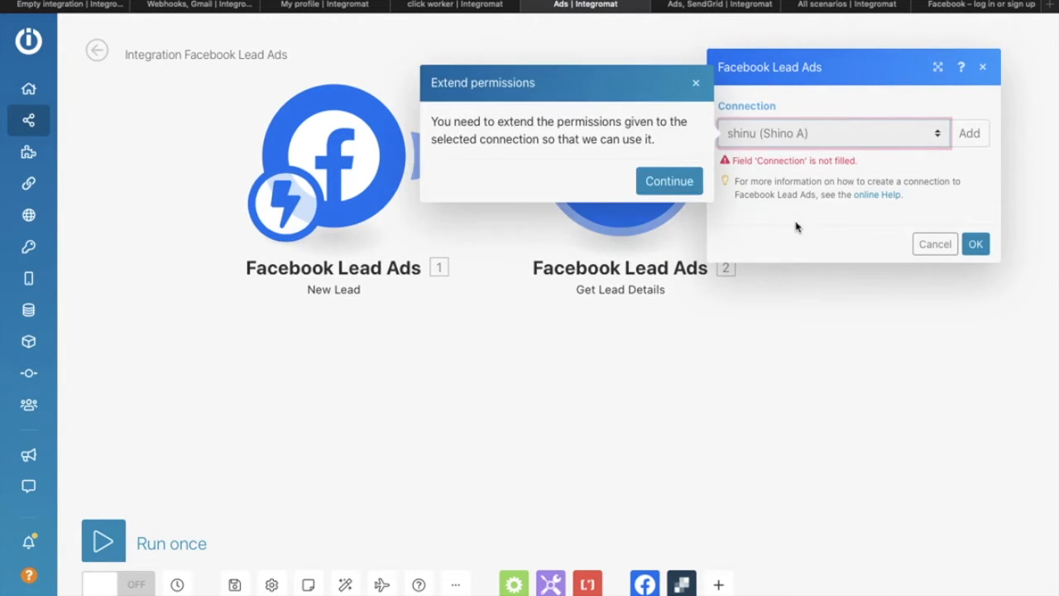
{"action": "left_click", "coordinate": [669, 184]}
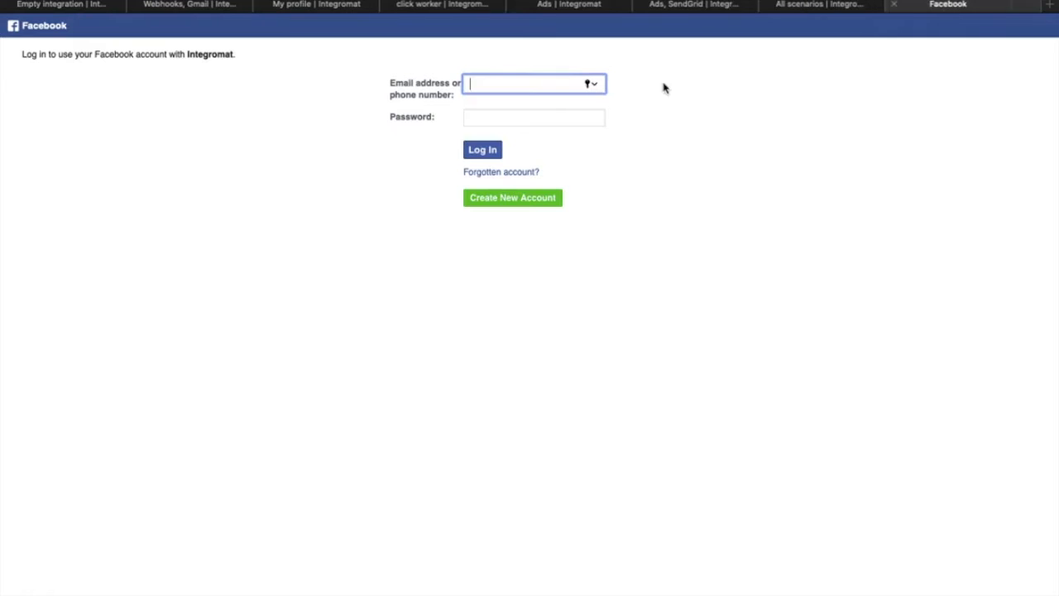
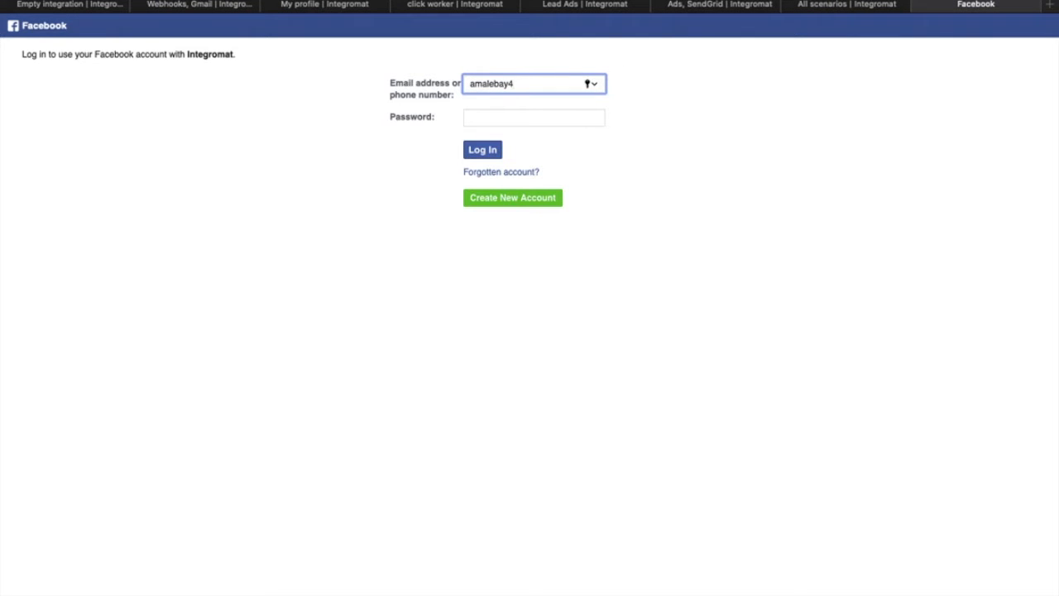
Step: Sign in to Facebook with the account's e-mail address and password
{"action": "key", "text": "Tab"}
{"action": "type", "text": "•••••"}
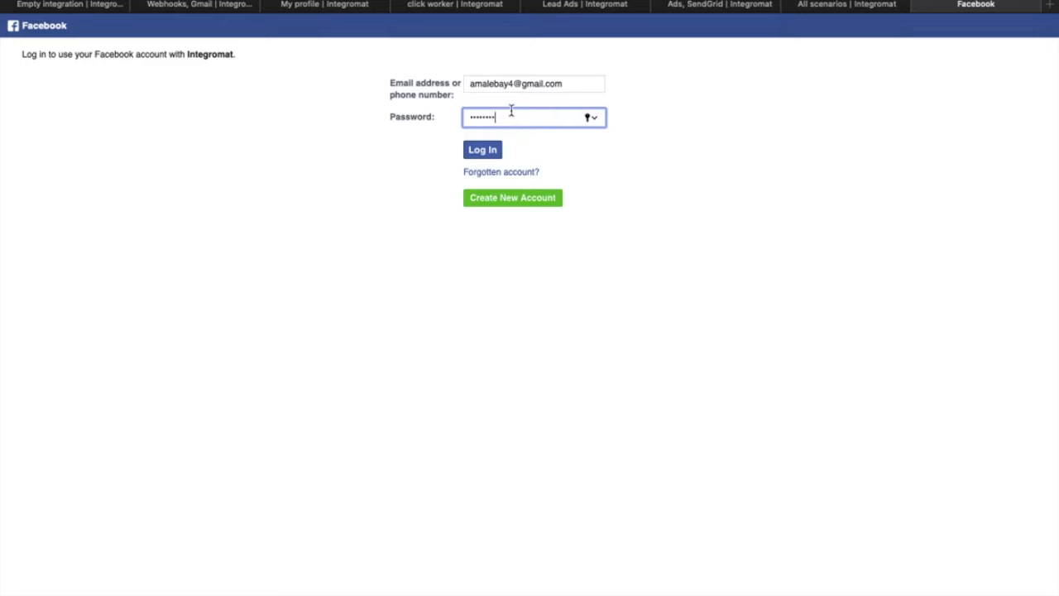
{"action": "left_click", "coordinate": [483, 151]}
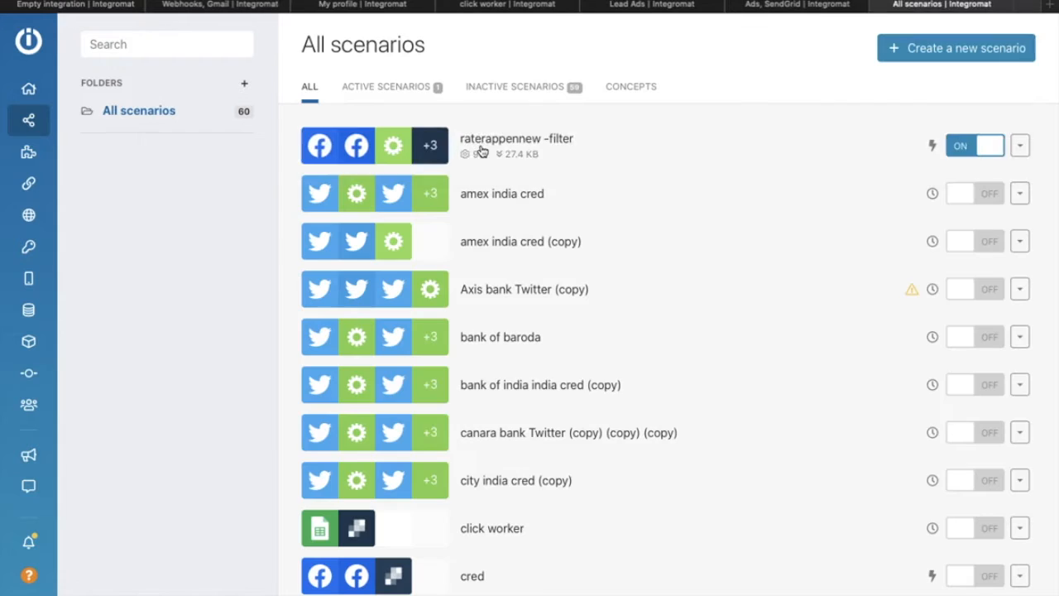
Step: Set Get Lead Details Page to Rater.in and Form to the 13 December 2020 Rater.in form
{"action": "left_click", "coordinate": [801, 4]}
{"action": "left_click", "coordinate": [653, 7]}
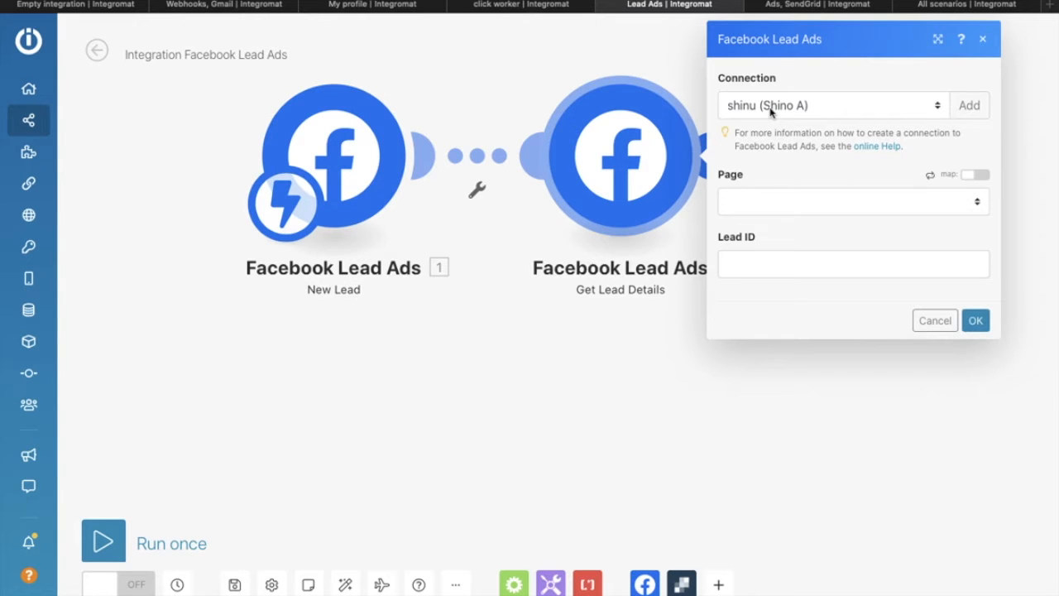
{"action": "left_click", "coordinate": [763, 209]}
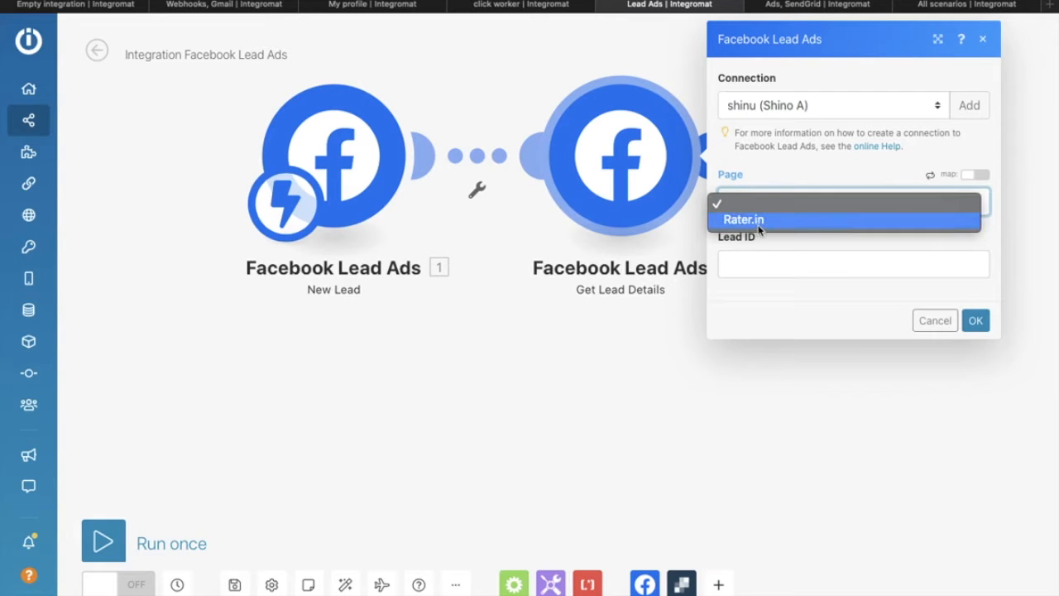
{"action": "left_click", "coordinate": [760, 221]}
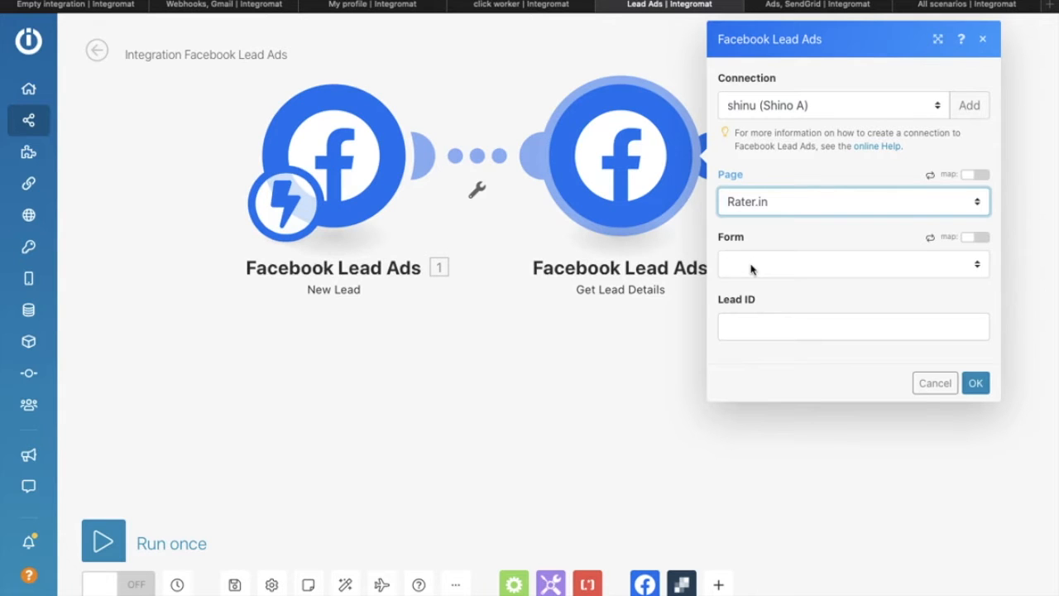
{"action": "left_click", "coordinate": [750, 265]}
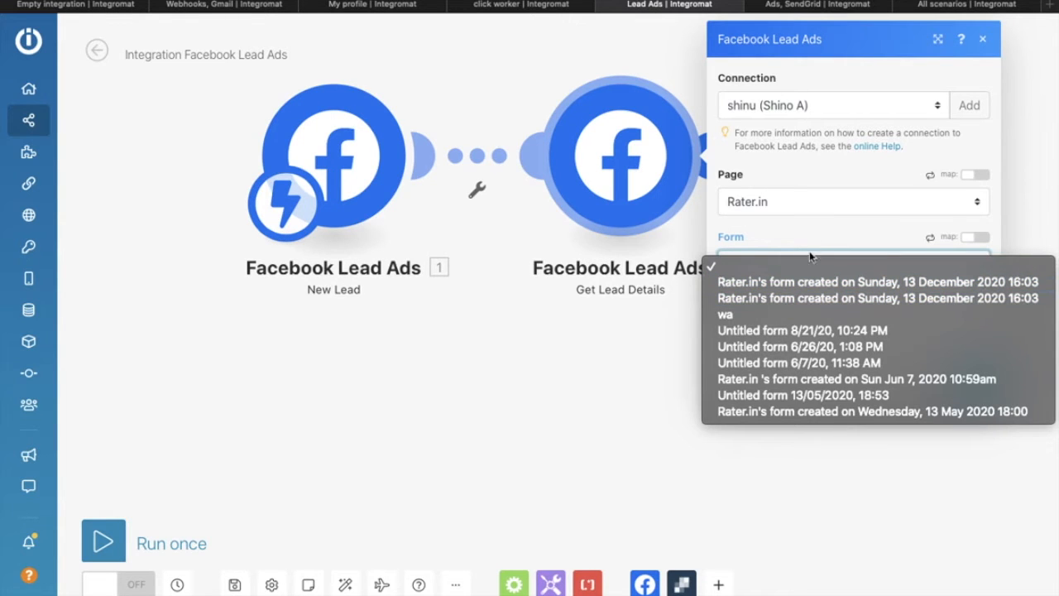
{"action": "left_click", "coordinate": [792, 283]}
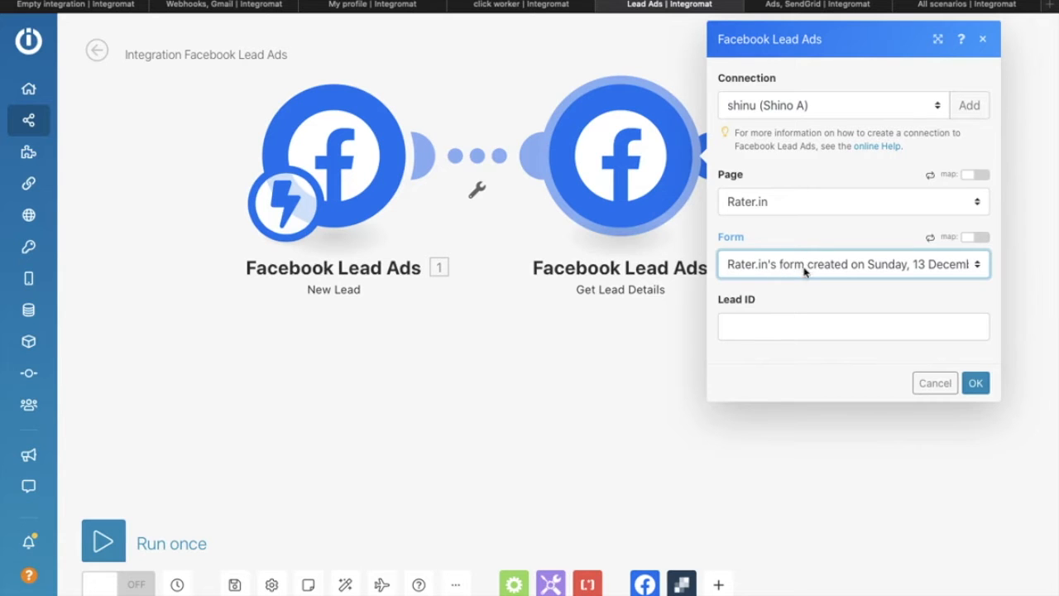
{"action": "left_click", "coordinate": [761, 331]}
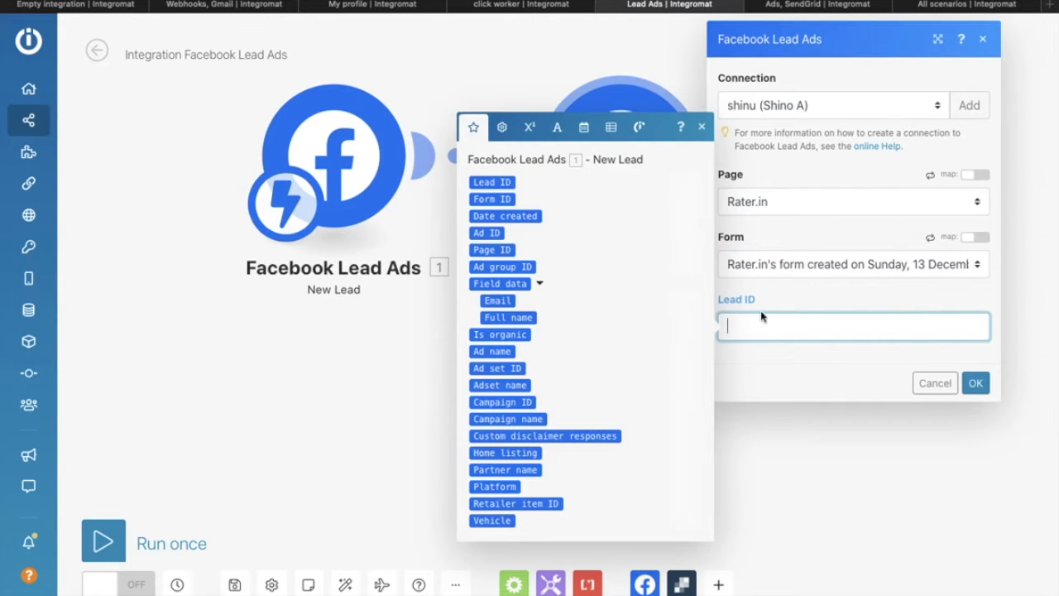
Step: Map the New Lead trigger's Lead ID into the Lead ID field and save the module
{"action": "left_click", "coordinate": [765, 300]}
{"action": "left_click", "coordinate": [759, 322]}
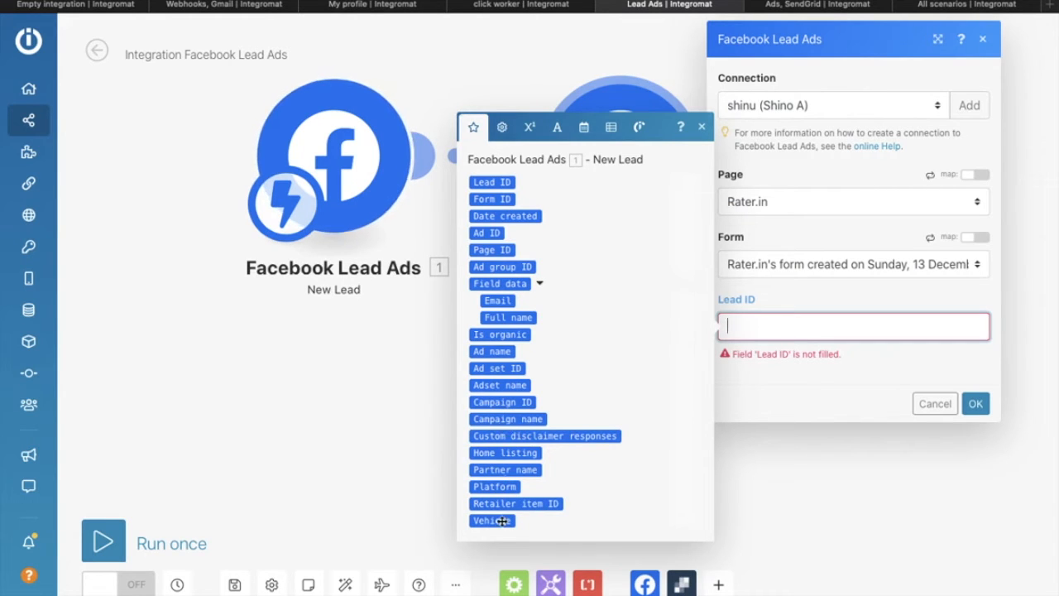
{"action": "scroll", "coordinate": [498, 504], "scroll_direction": "down", "scroll_amount": 1}
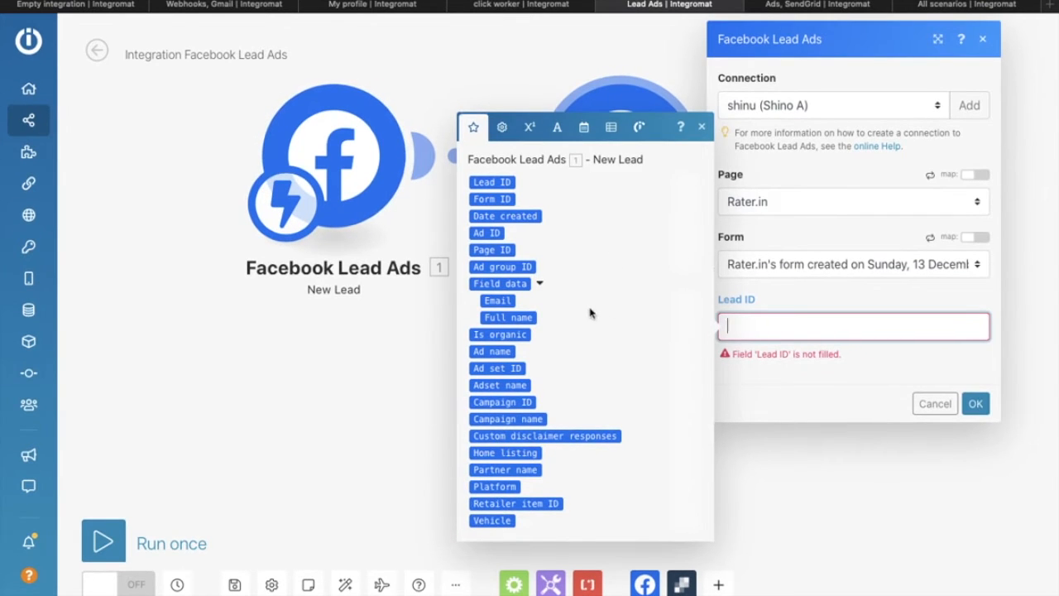
{"action": "left_click", "coordinate": [504, 181]}
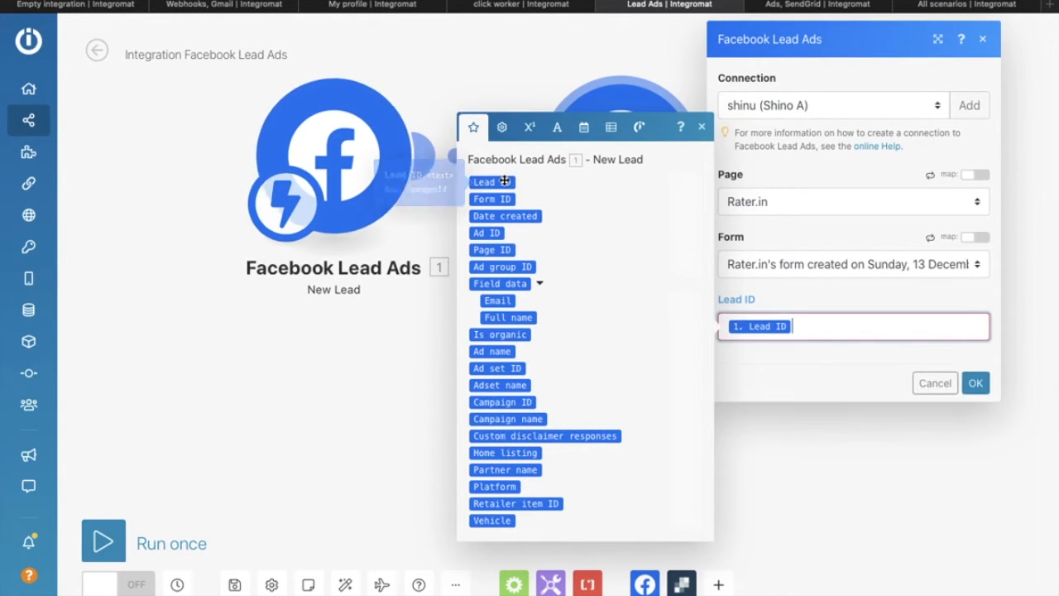
{"action": "left_click", "coordinate": [847, 296]}
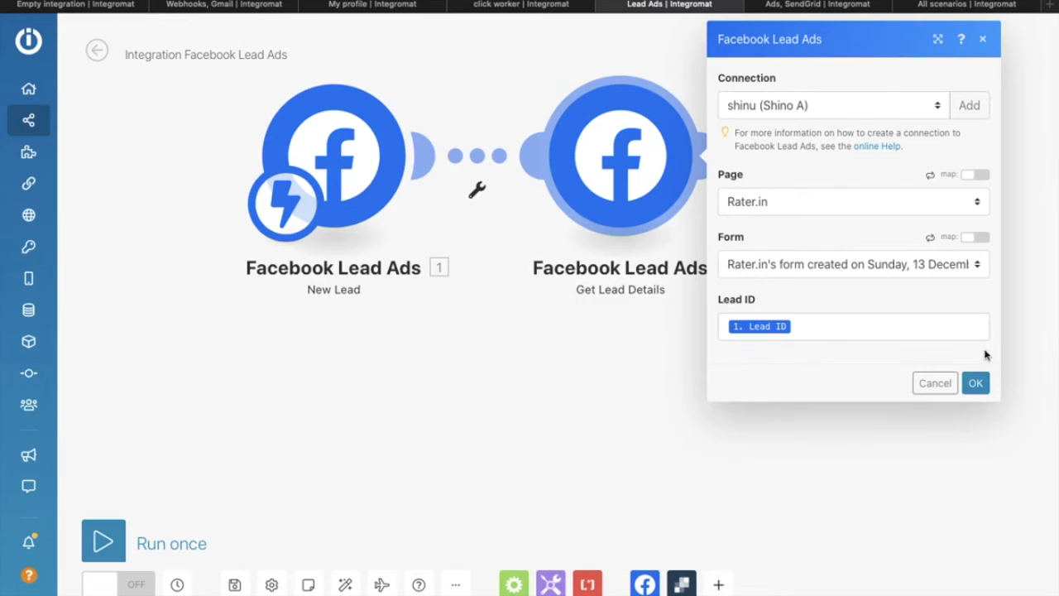
{"action": "left_click", "coordinate": [976, 382]}
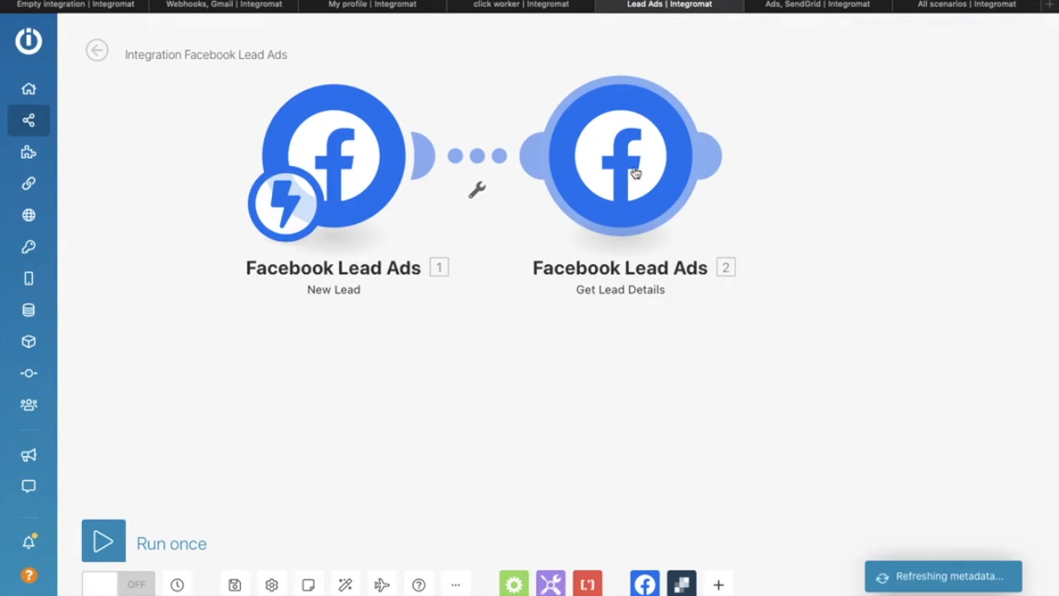
Step: Tidy the modules and add a SendGrid Send an Email module after Get Lead Details
{"action": "left_click_drag", "start_coordinate": [636, 173], "coordinate": [563, 158]}
{"action": "left_click_drag", "start_coordinate": [338, 164], "coordinate": [266, 163]}
{"action": "left_click_drag", "start_coordinate": [535, 165], "coordinate": [500, 162]}
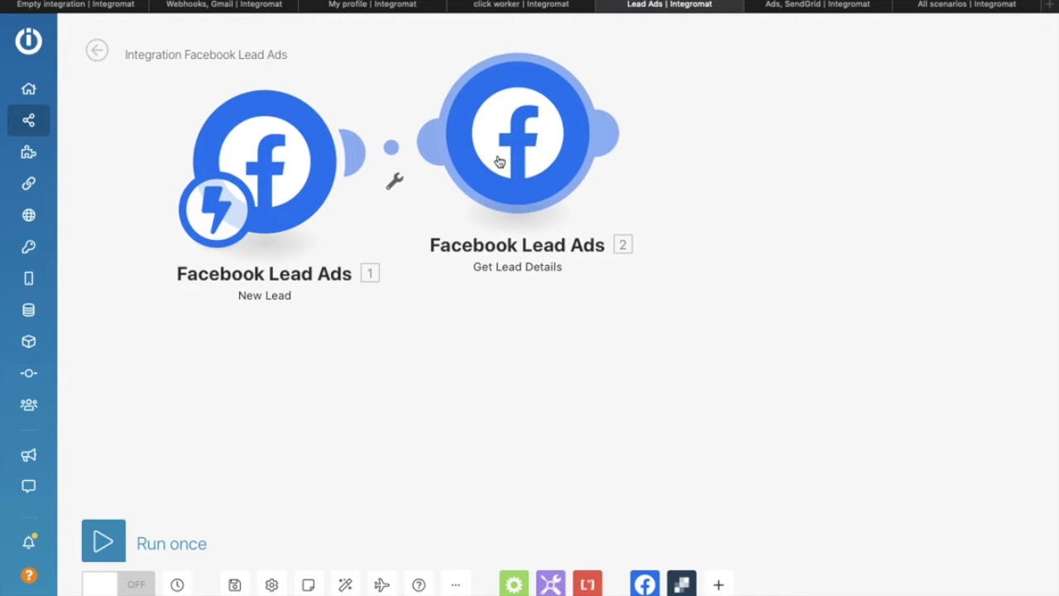
{"action": "left_click", "coordinate": [610, 137]}
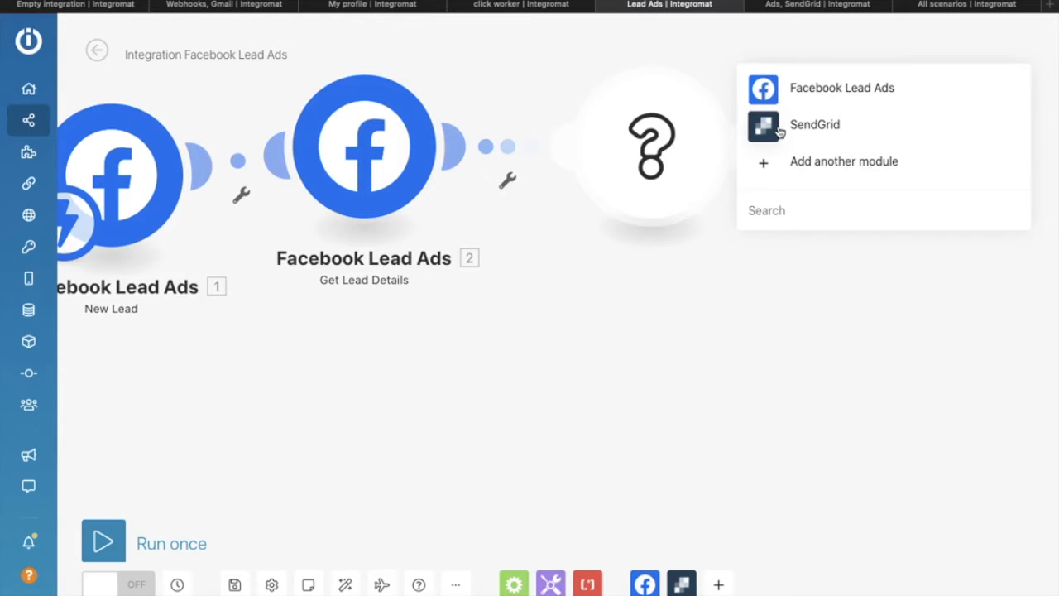
{"action": "left_click", "coordinate": [769, 129]}
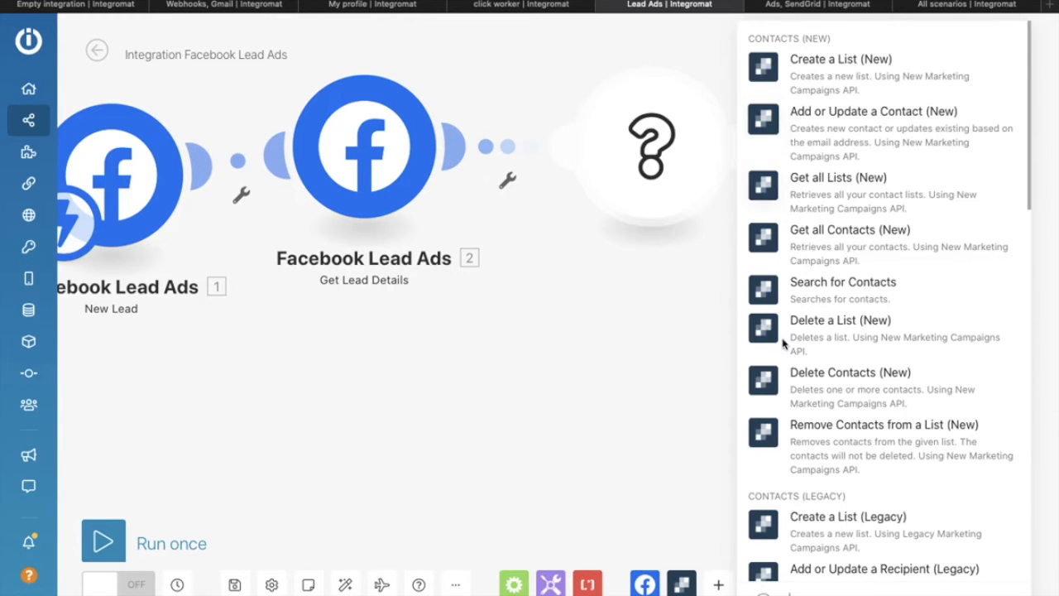
{"action": "scroll", "coordinate": [802, 415], "scroll_direction": "down", "scroll_amount": 9}
{"action": "scroll", "coordinate": [802, 415], "scroll_direction": "down", "scroll_amount": 5}
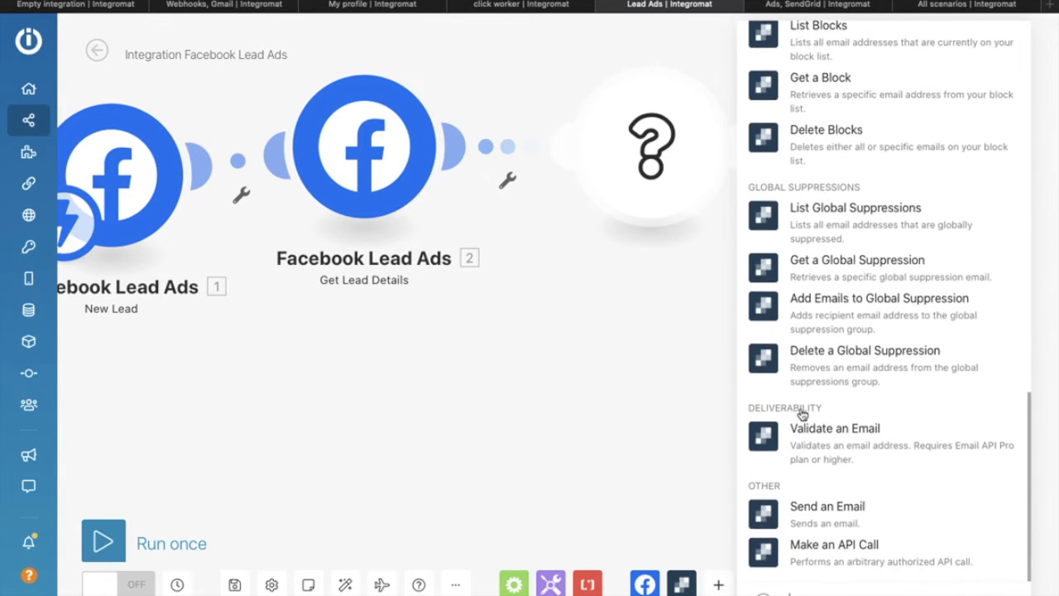
{"action": "left_click", "coordinate": [760, 513]}
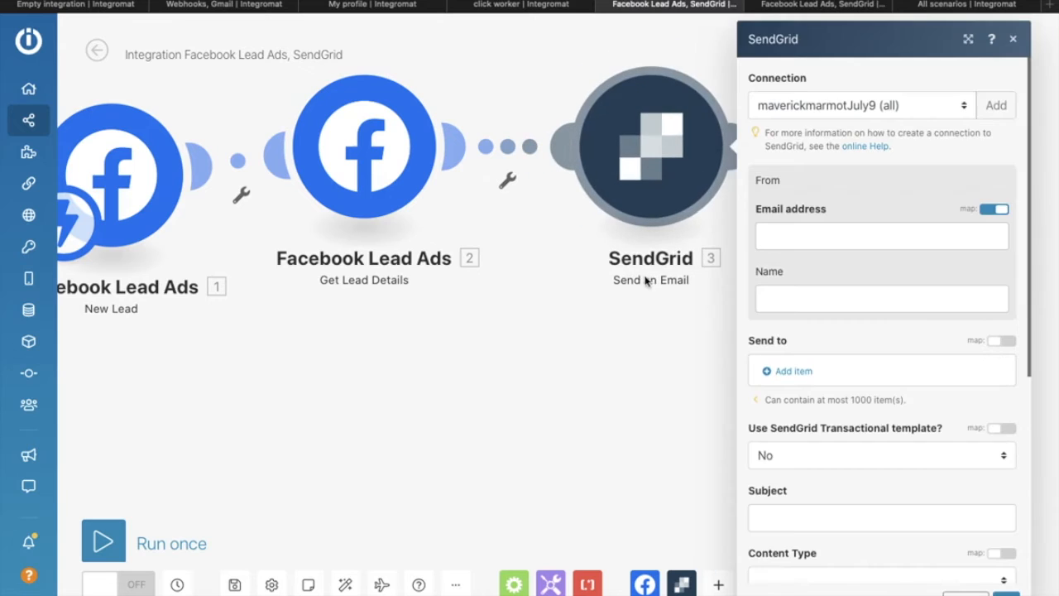
Step: Abandon creating a new SendGrid connection and keep the existing saved connection
{"action": "left_click", "coordinate": [860, 103]}
{"action": "left_click", "coordinate": [799, 106]}
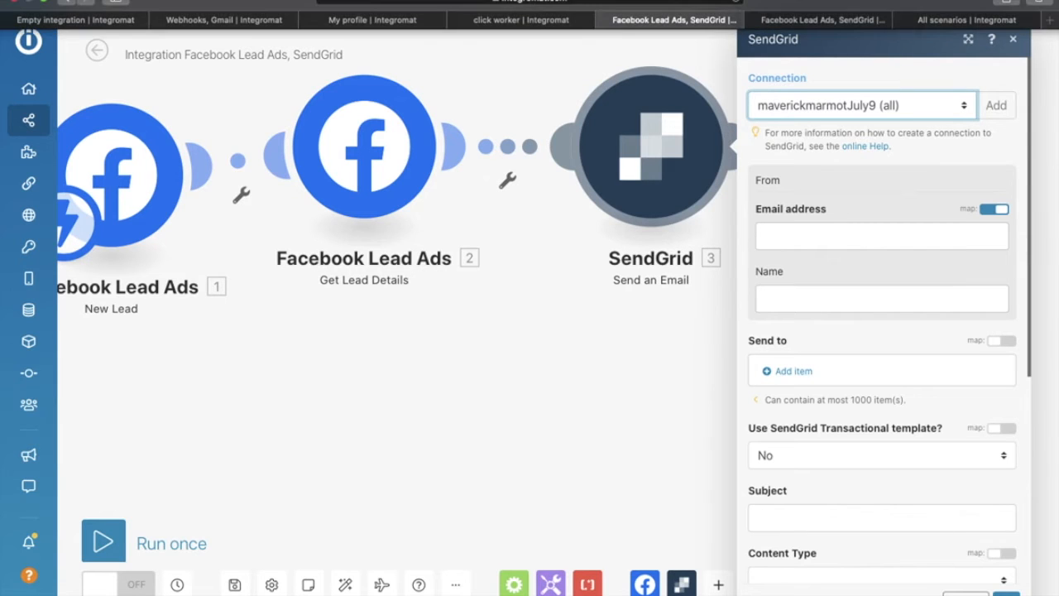
{"action": "left_click", "coordinate": [912, 106]}
{"action": "left_click", "coordinate": [912, 107]}
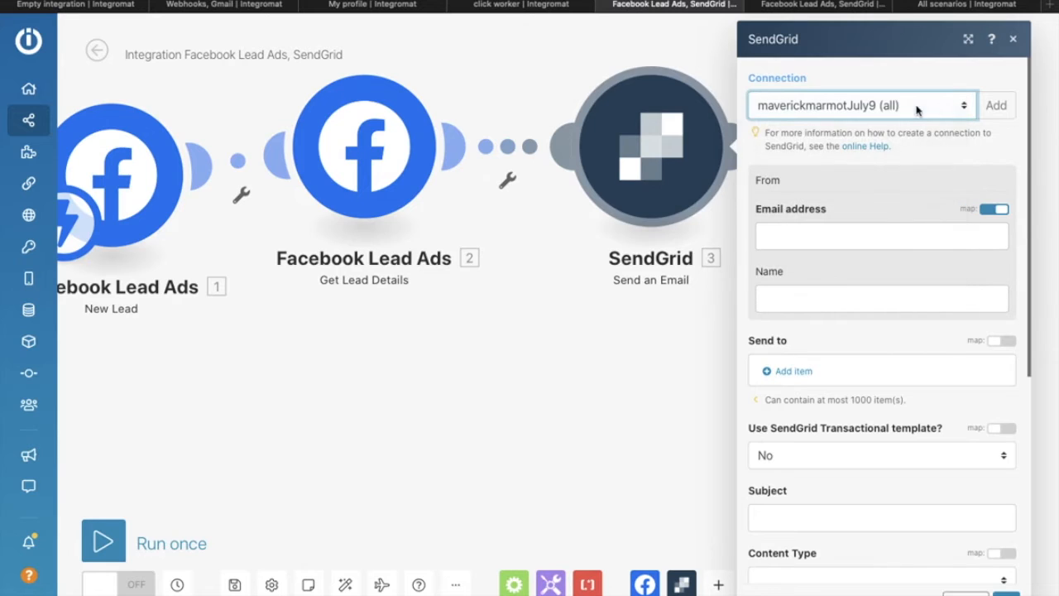
{"action": "left_click", "coordinate": [996, 109]}
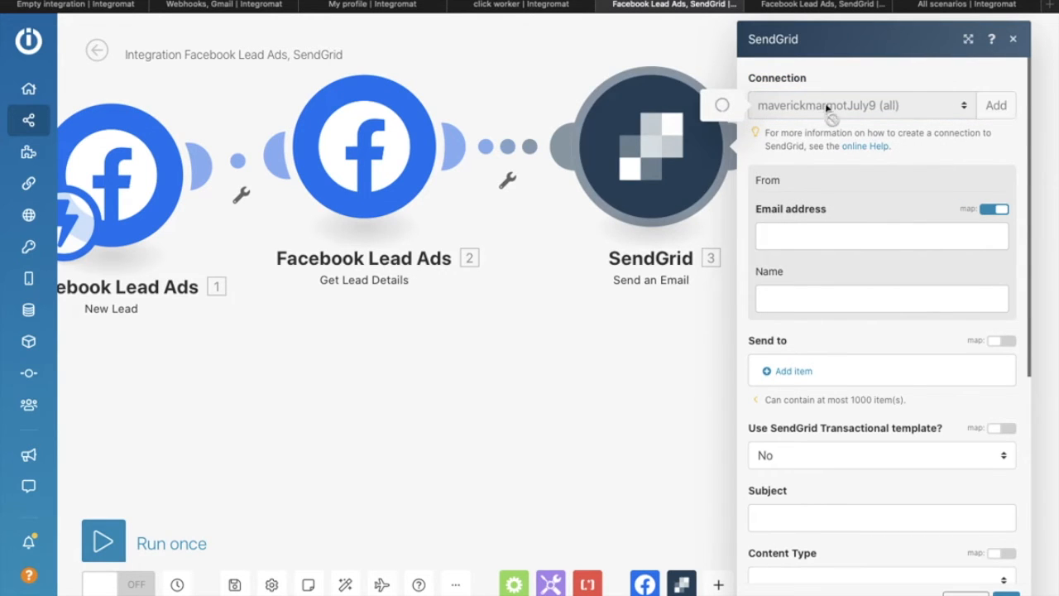
{"action": "left_click", "coordinate": [590, 168]}
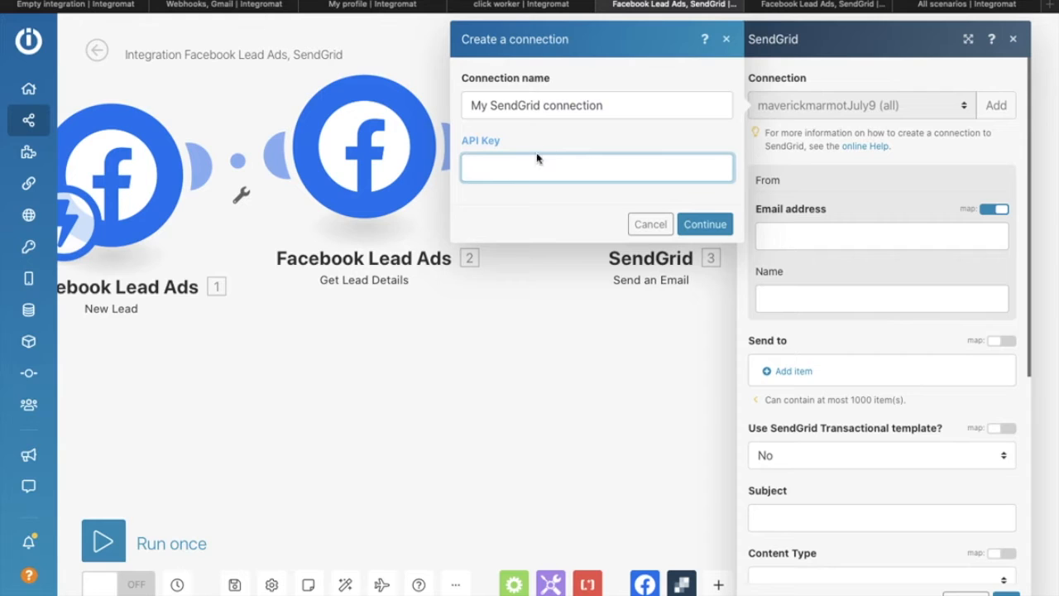
{"action": "left_click", "coordinate": [710, 227]}
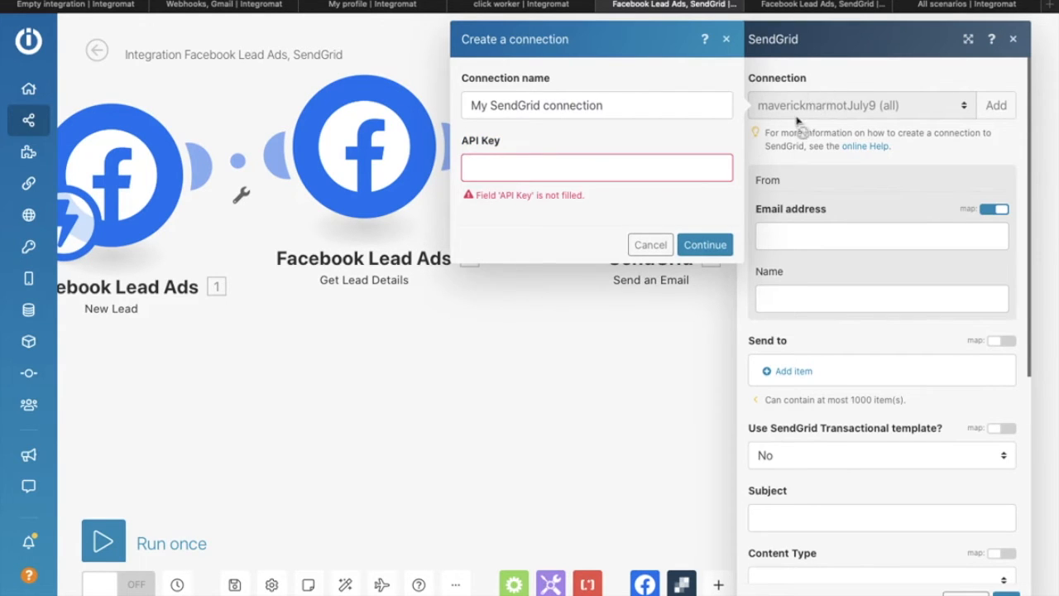
{"action": "left_click", "coordinate": [728, 40]}
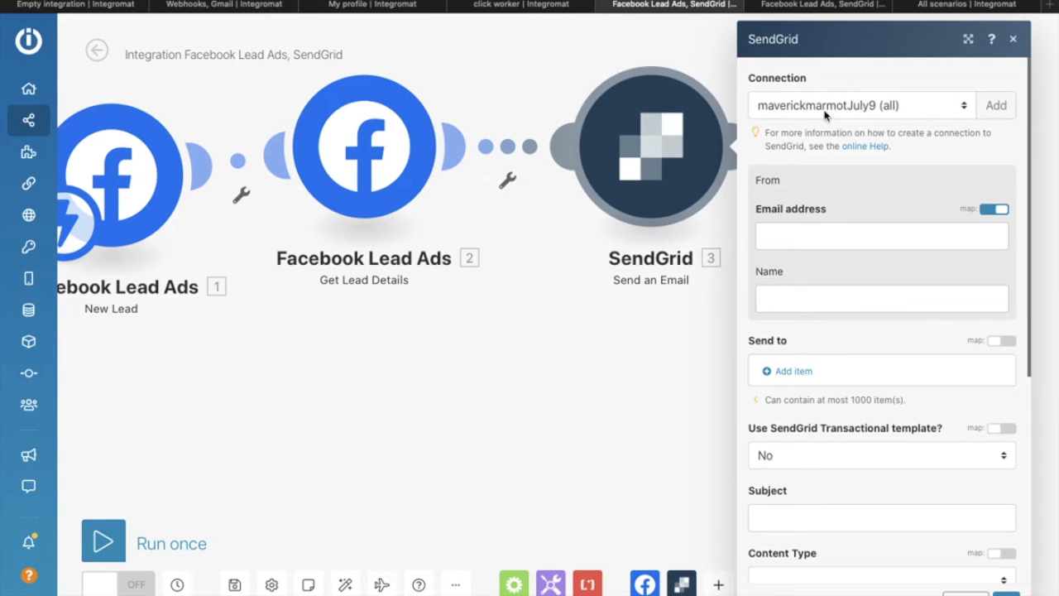
{"action": "left_click", "coordinate": [789, 236]}
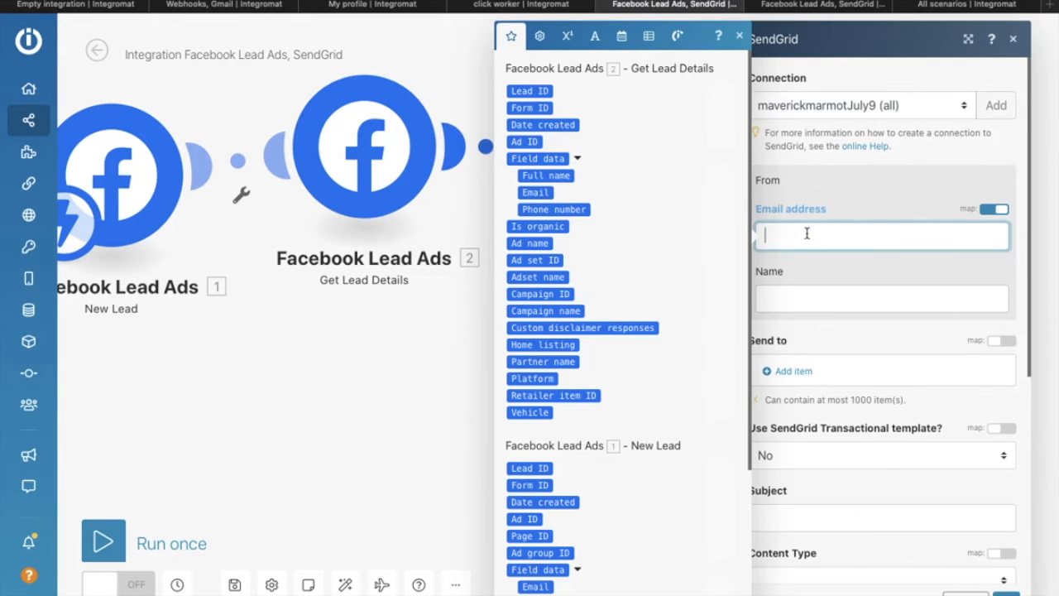
Step: Enter the sender's e-mail address in From and correct its domain
{"action": "left_click", "coordinate": [804, 264]}
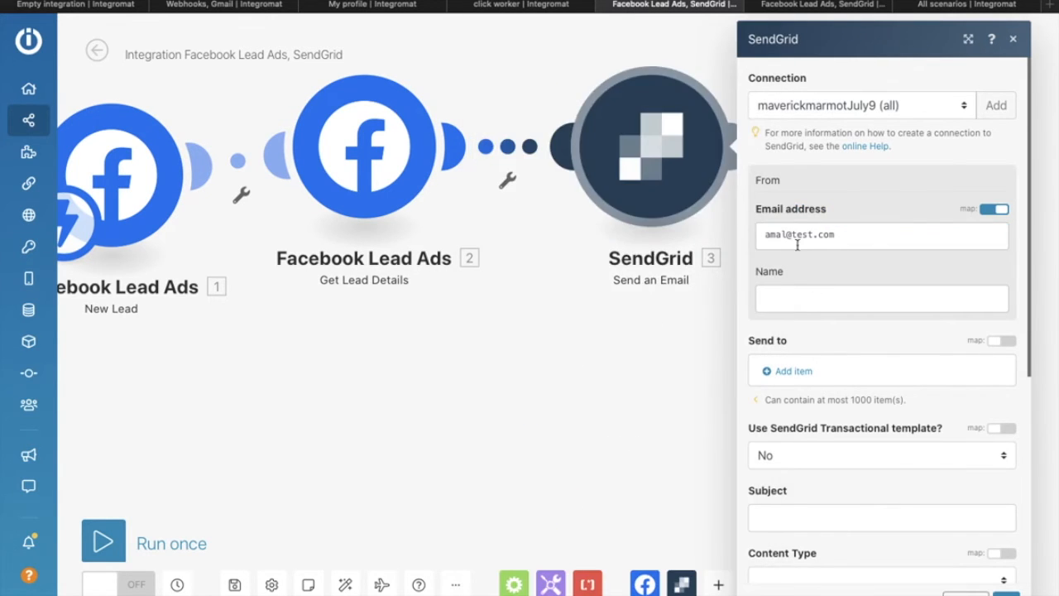
{"action": "left_click", "coordinate": [795, 237]}
{"action": "left_click", "coordinate": [824, 260]}
{"action": "double_click", "coordinate": [801, 235]}
{"action": "type", "text": "rator.in"}
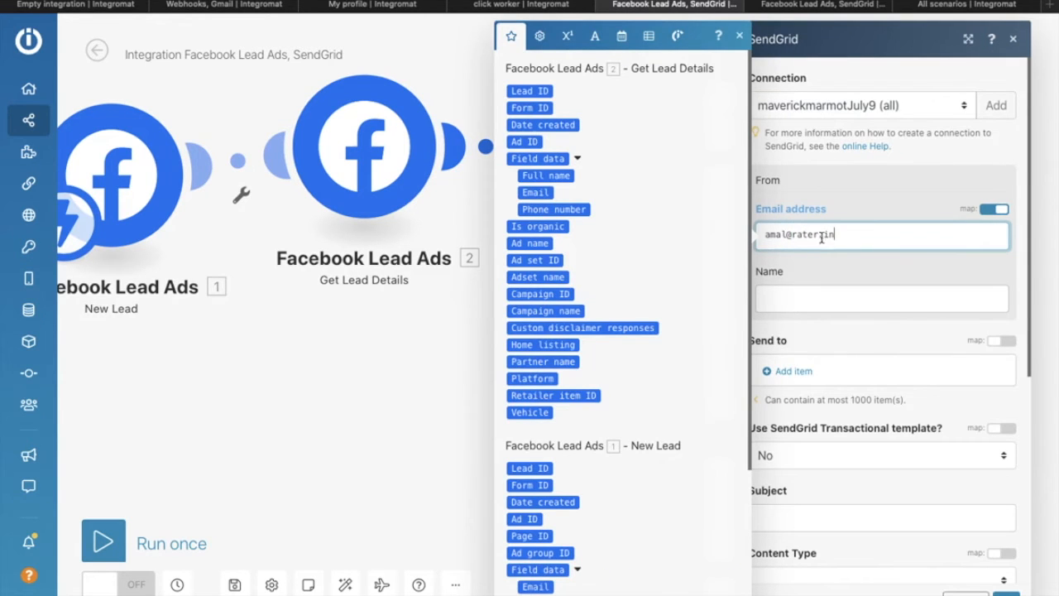
{"action": "left_click", "coordinate": [826, 274]}
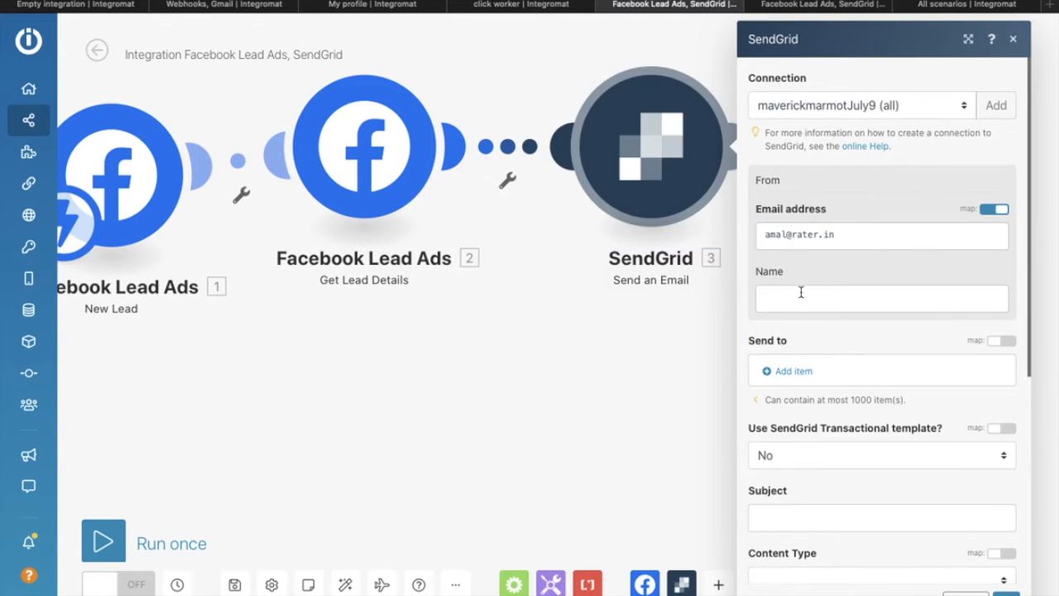
Step: Set the sender Name to 'support'
{"action": "left_click", "coordinate": [802, 292]}
{"action": "type", "text": "support"}
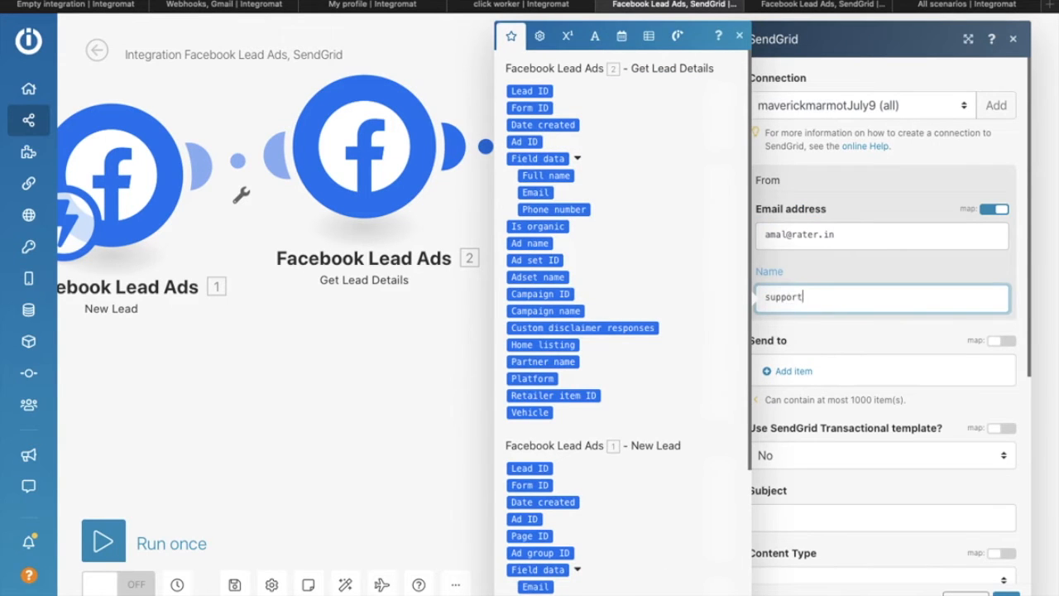
{"action": "left_click", "coordinate": [844, 270]}
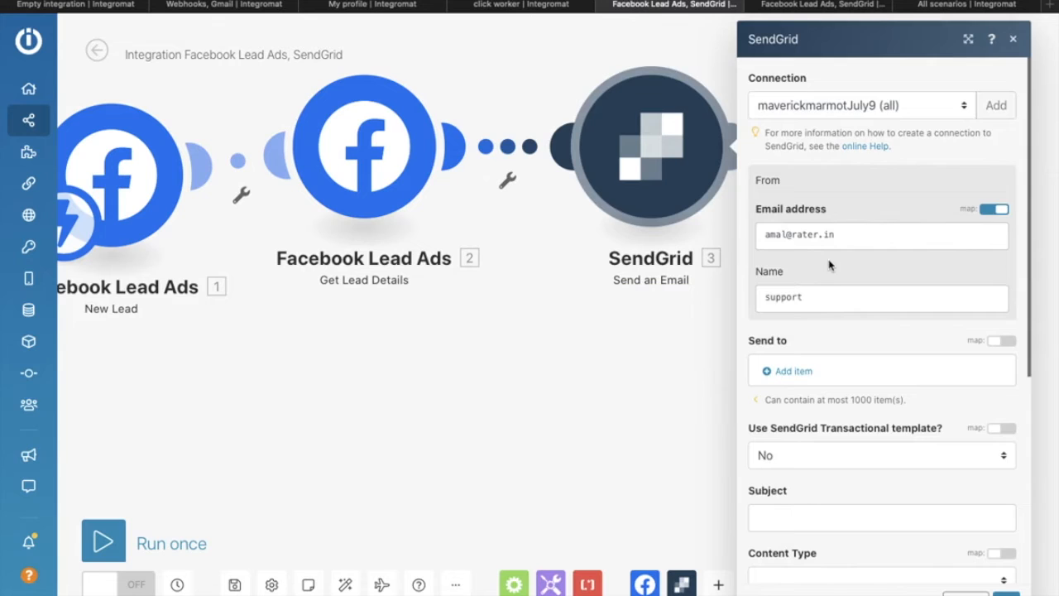
{"action": "scroll", "coordinate": [830, 265], "scroll_direction": "down", "scroll_amount": 3}
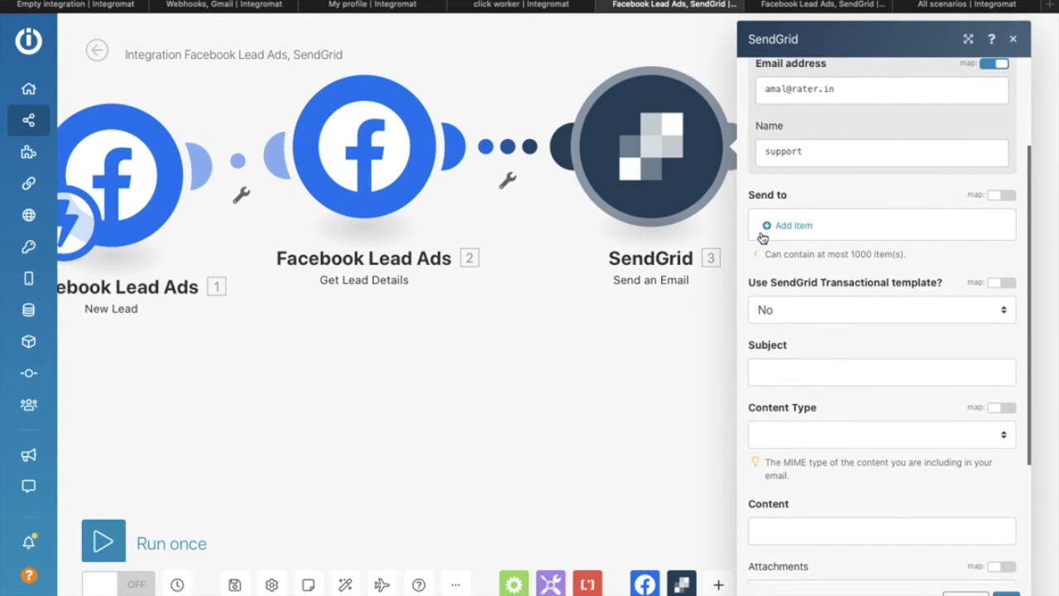
Step: Add a Send to recipient that maps the lead's Email and Full name from Get Lead Details
{"action": "left_click", "coordinate": [771, 229]}
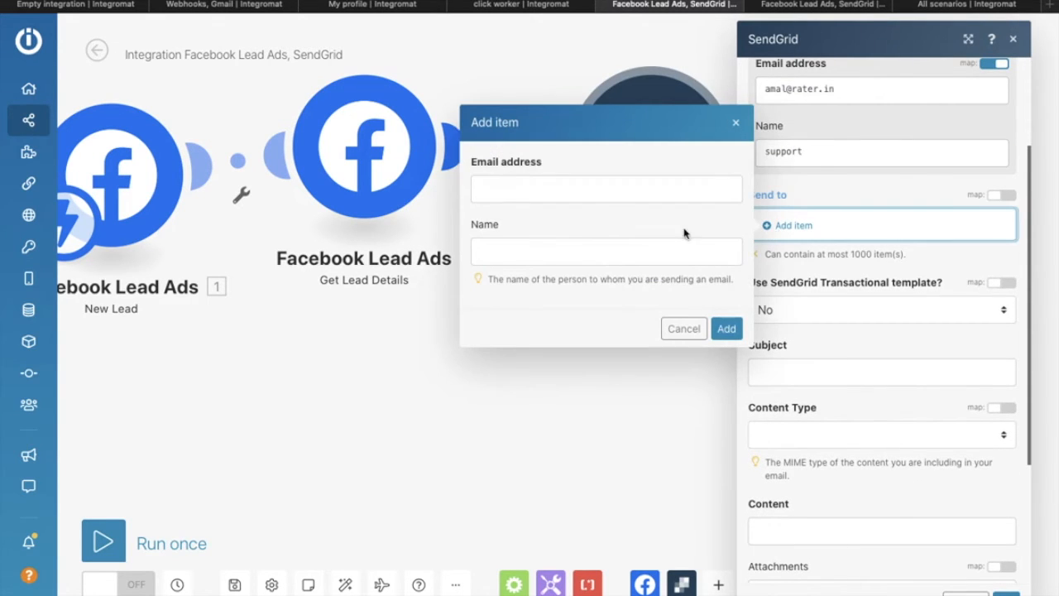
{"action": "left_click", "coordinate": [584, 192]}
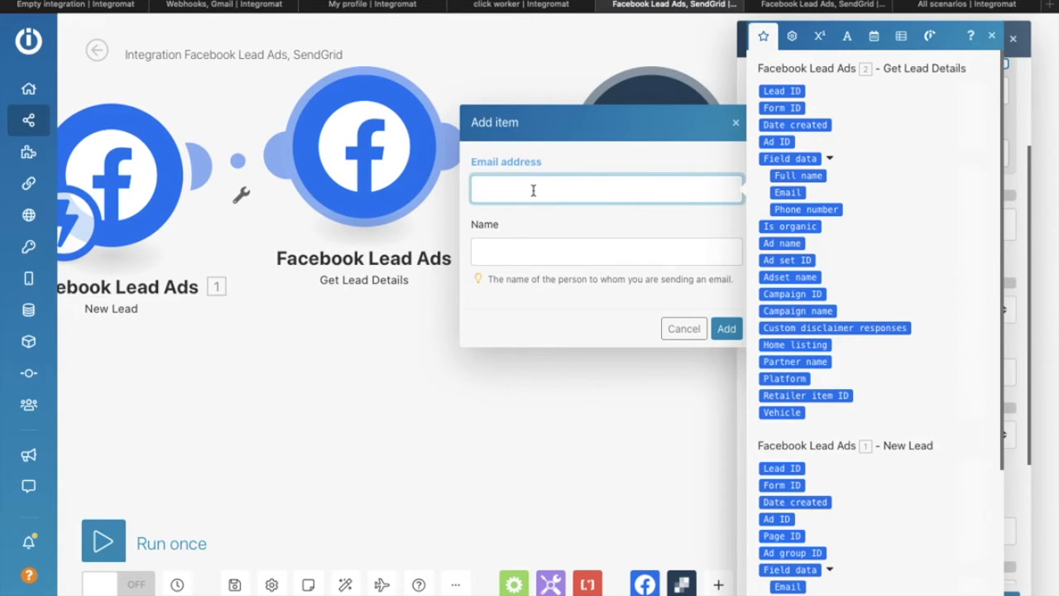
{"action": "left_click", "coordinate": [794, 192]}
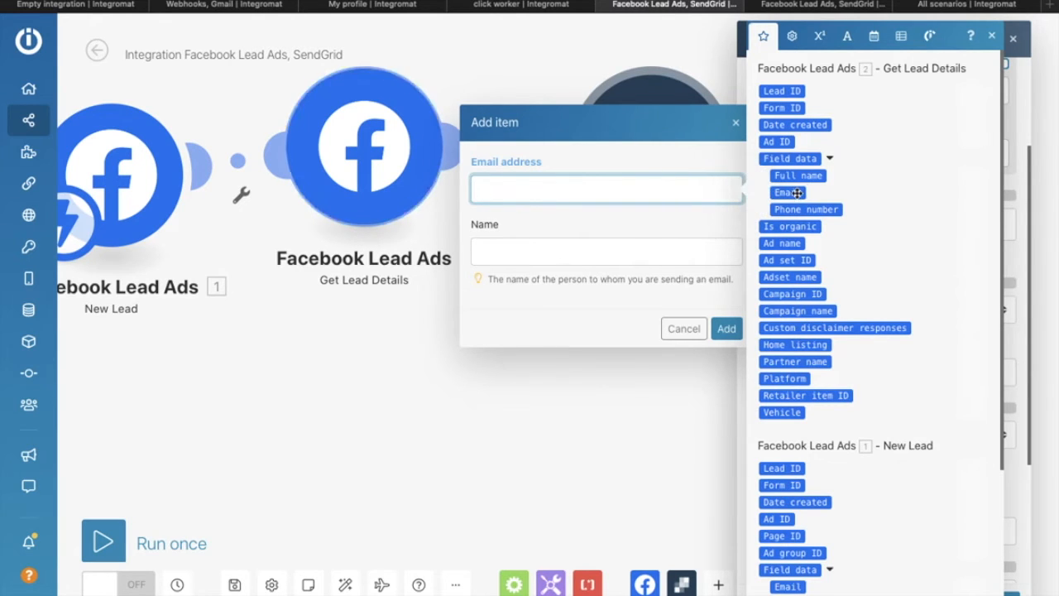
{"action": "left_click", "coordinate": [589, 242]}
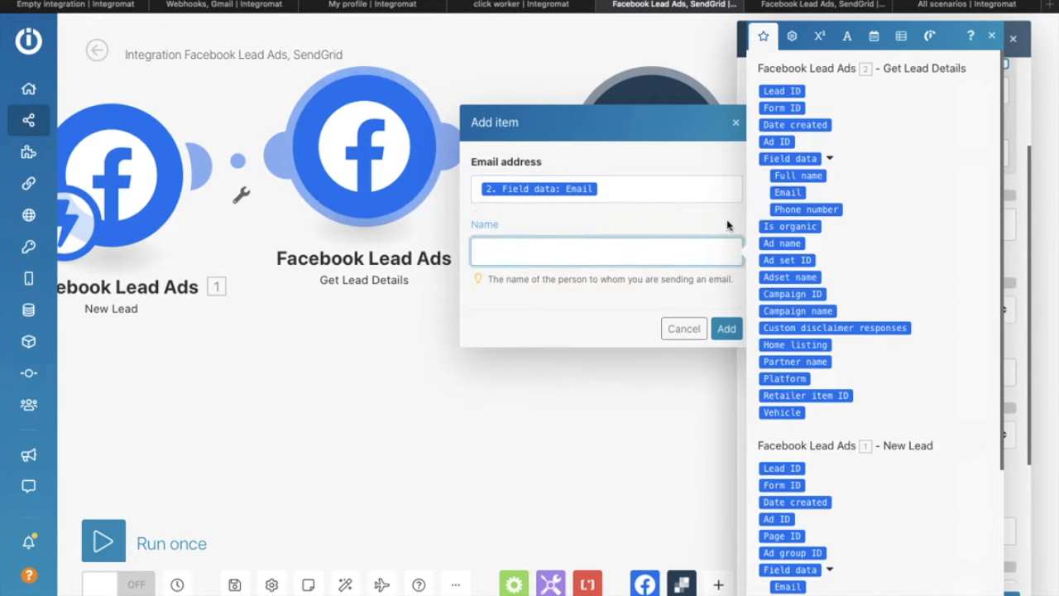
{"action": "left_click", "coordinate": [816, 176]}
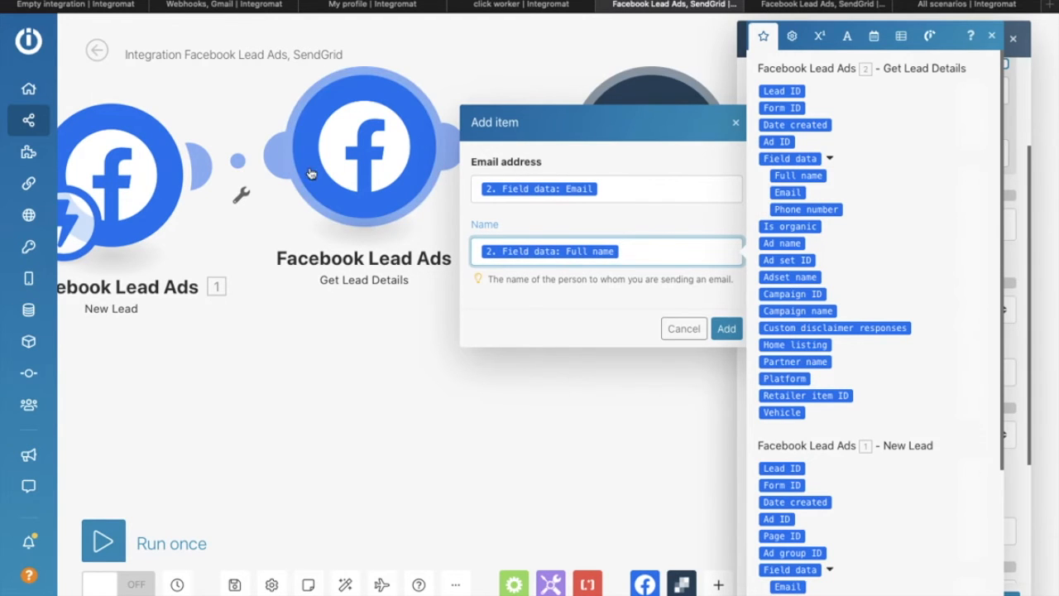
{"action": "left_click", "coordinate": [726, 331]}
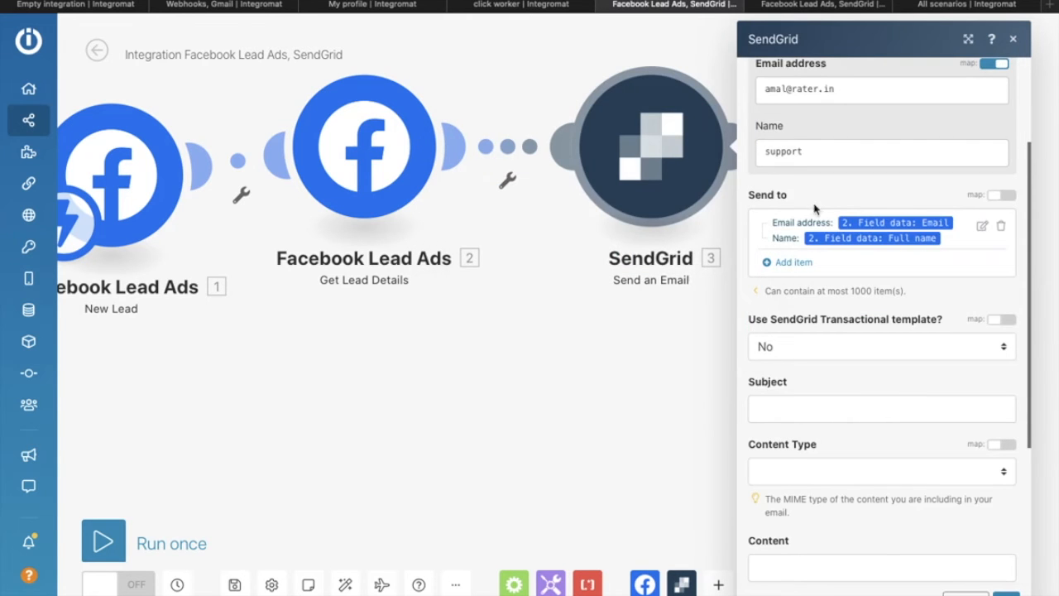
{"action": "scroll", "coordinate": [785, 226], "scroll_direction": "down", "scroll_amount": 5}
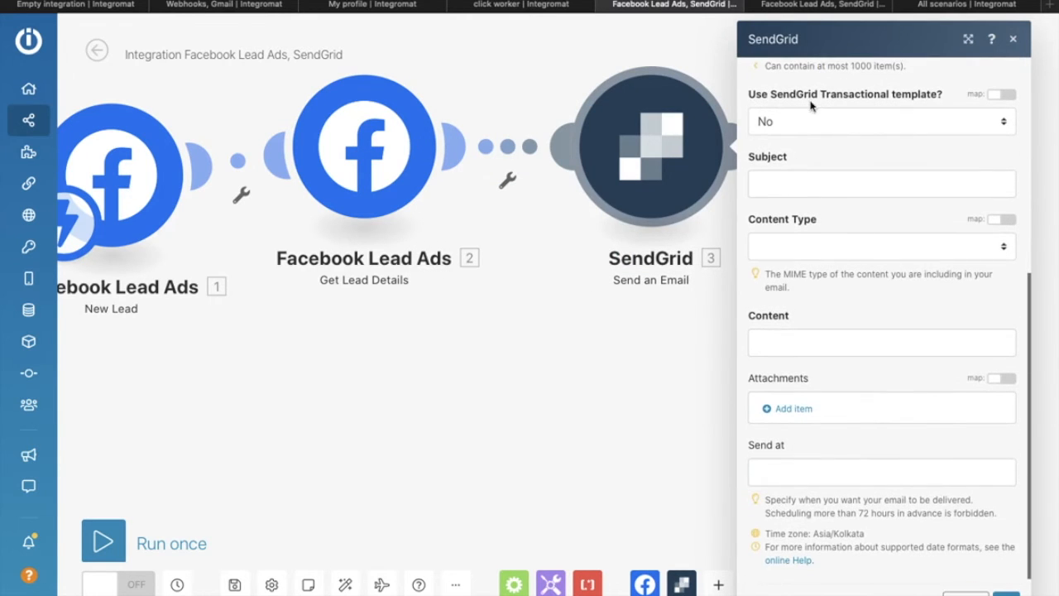
{"action": "left_click", "coordinate": [841, 121]}
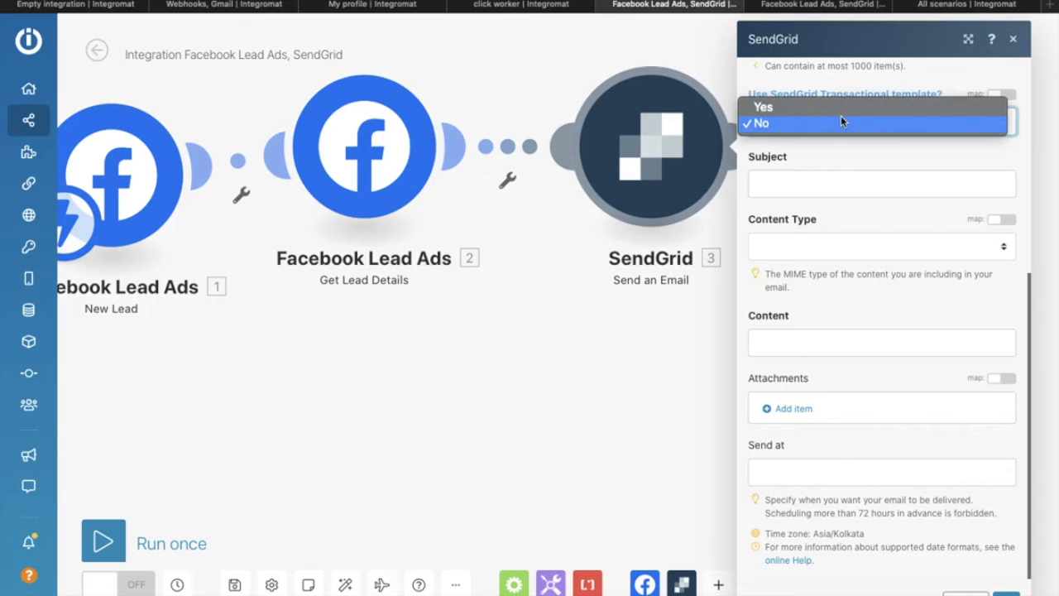
Step: Leave the transactional template off and set the subject to 'complete your registration'
{"action": "left_click", "coordinate": [841, 122]}
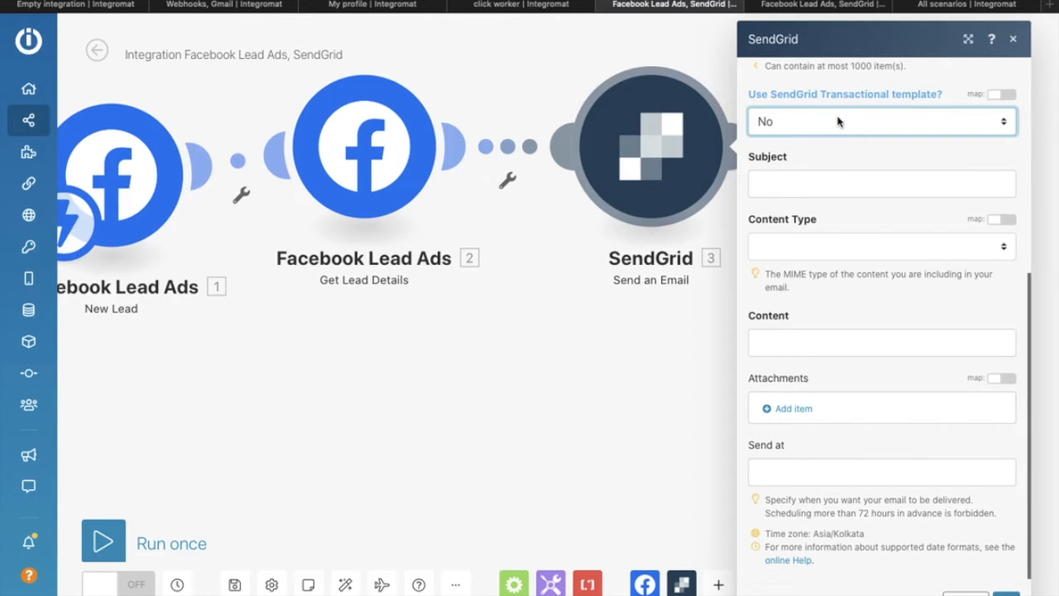
{"action": "left_click", "coordinate": [828, 177]}
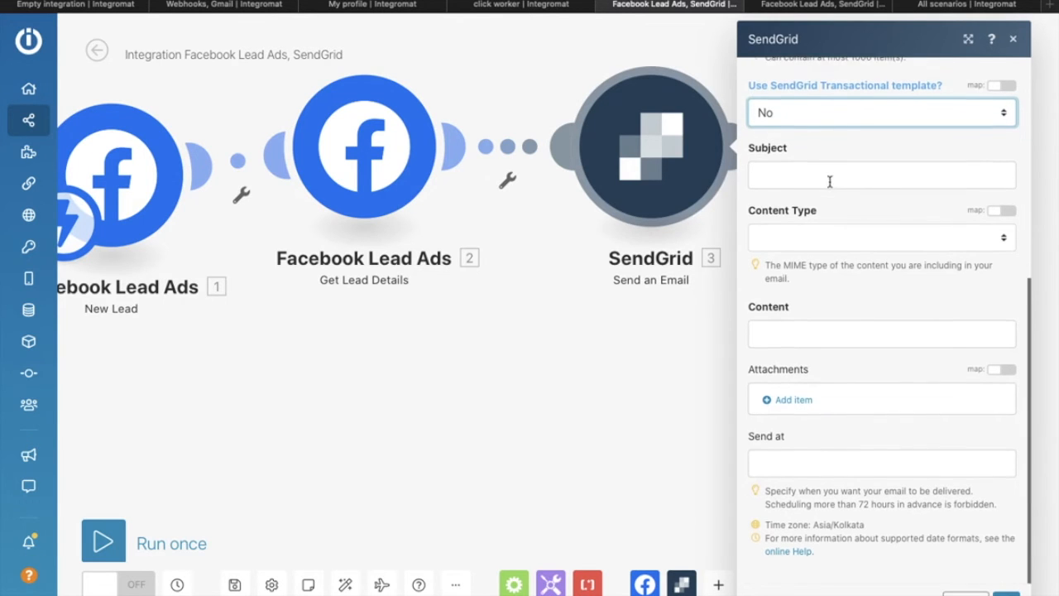
{"action": "type", "text": "complete your registration"}
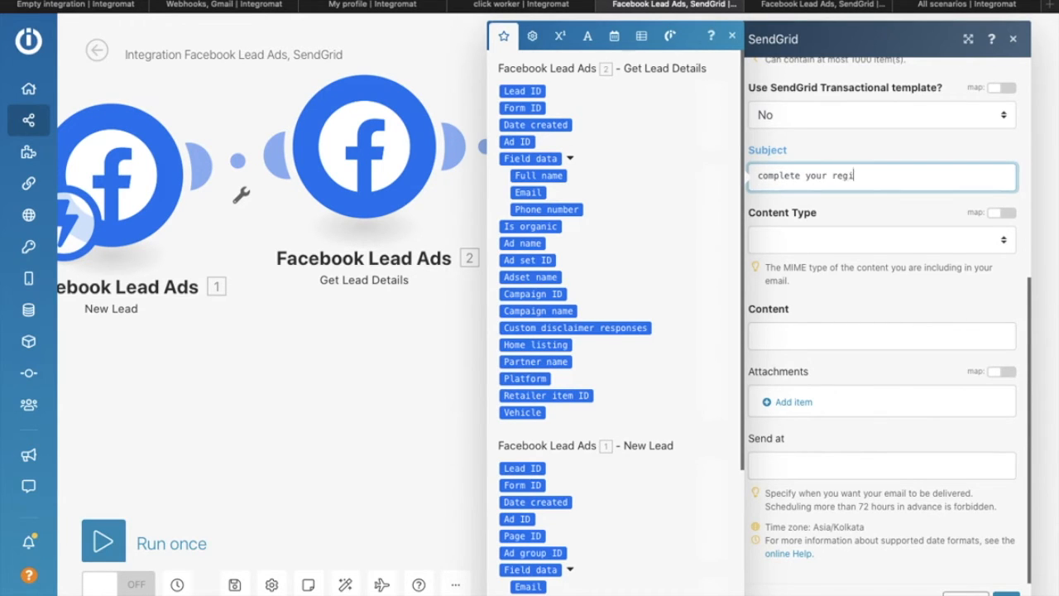
{"action": "left_click", "coordinate": [844, 205]}
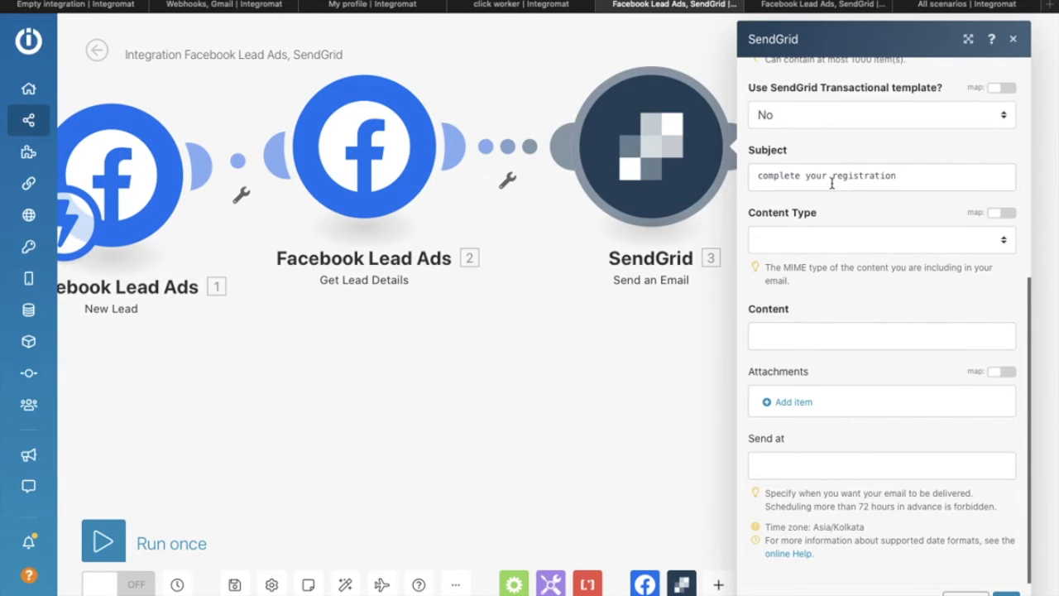
Step: Set the email Content Type to Plaintext
{"action": "left_click", "coordinate": [832, 239]}
{"action": "left_click", "coordinate": [832, 260]}
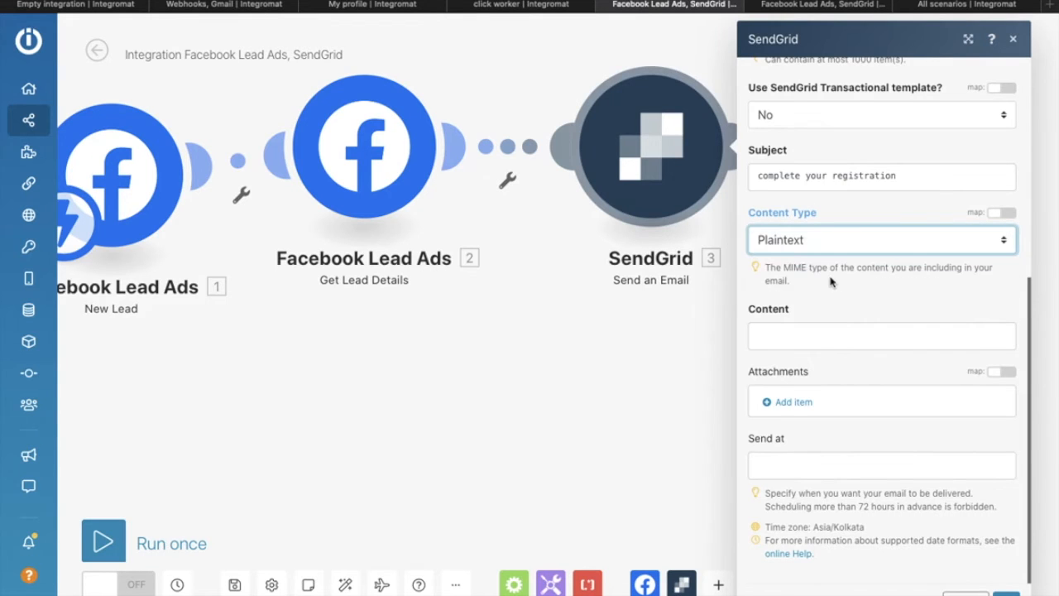
{"action": "left_click", "coordinate": [834, 312]}
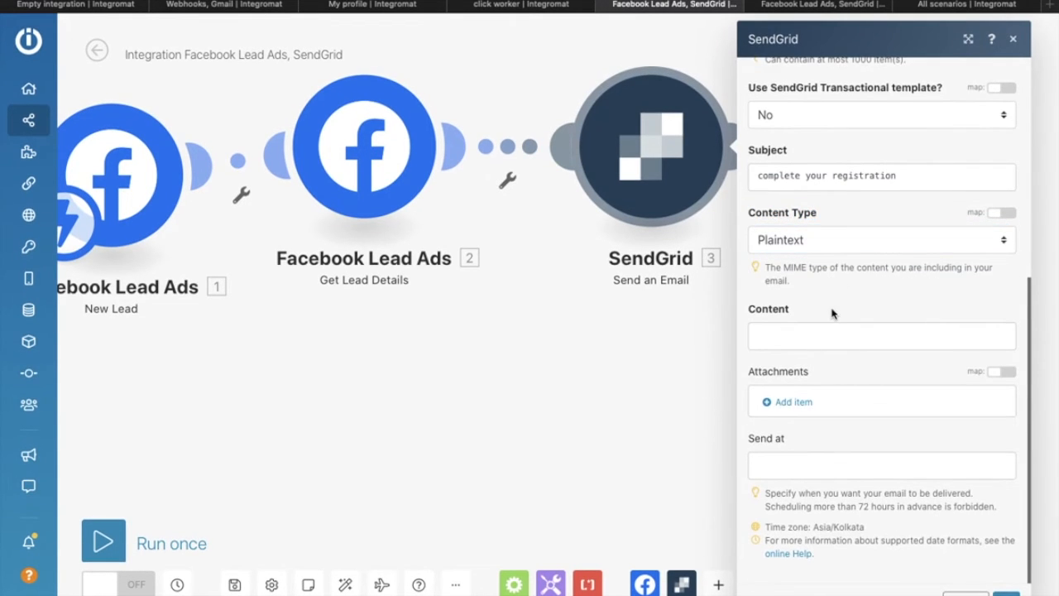
{"action": "scroll", "coordinate": [833, 312], "scroll_direction": "up", "scroll_amount": 1}
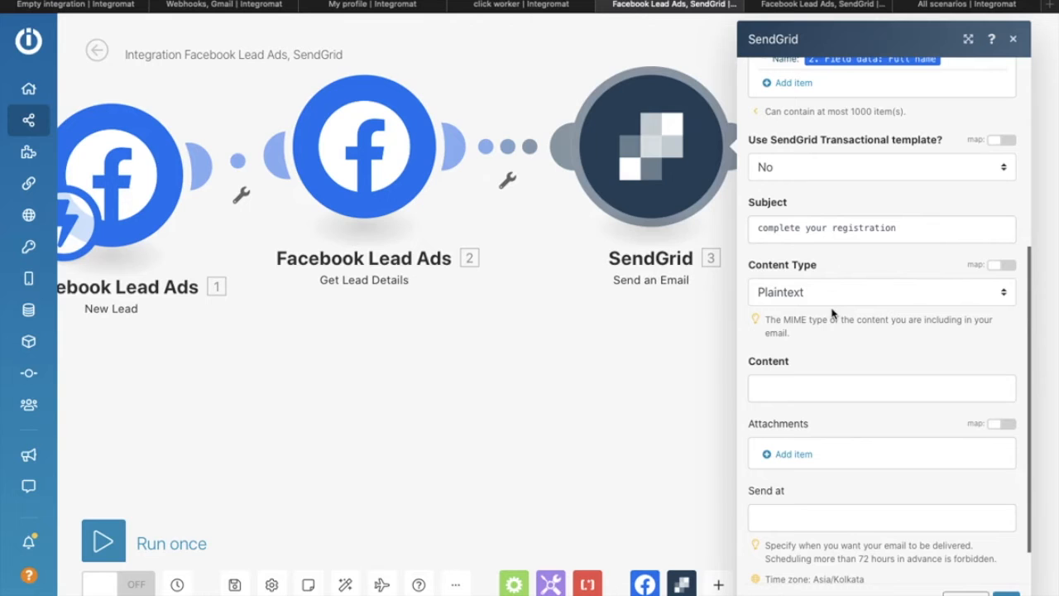
{"action": "scroll", "coordinate": [833, 343], "scroll_direction": "down", "scroll_amount": 1}
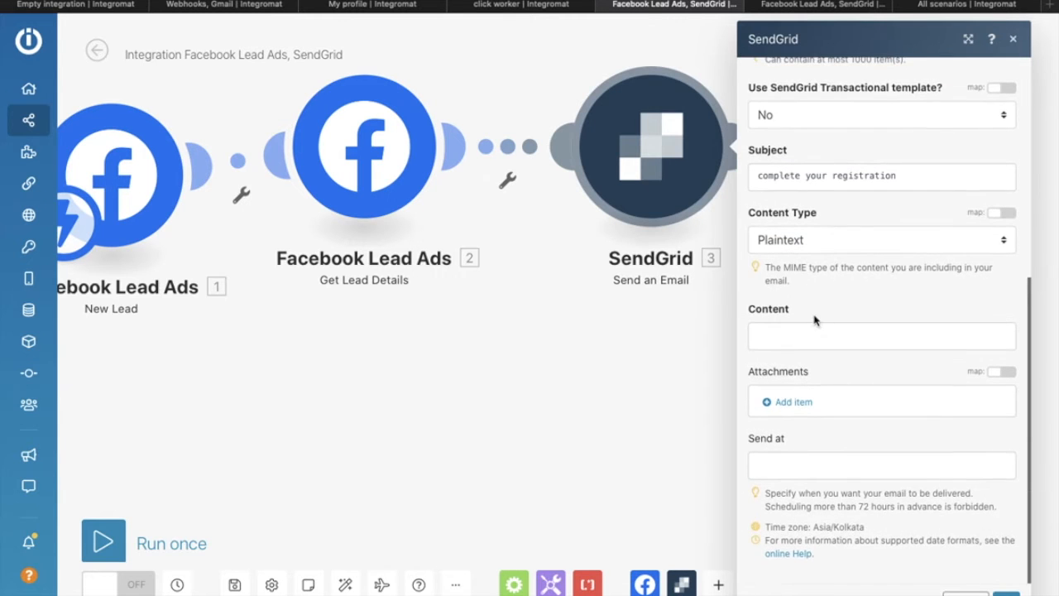
Step: Begin the email body with 'Hello' and the lead's mapped Full name, leaving the subject unchanged
{"action": "left_click", "coordinate": [817, 333]}
{"action": "type", "text": "H"}
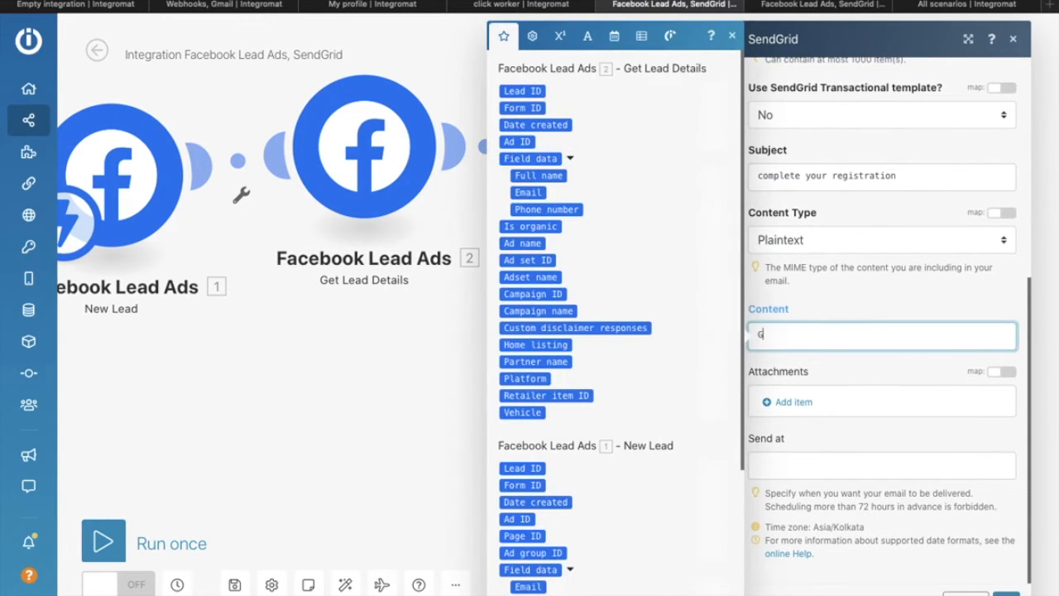
{"action": "type", "text": "ello"}
{"action": "left_click", "coordinate": [547, 177]}
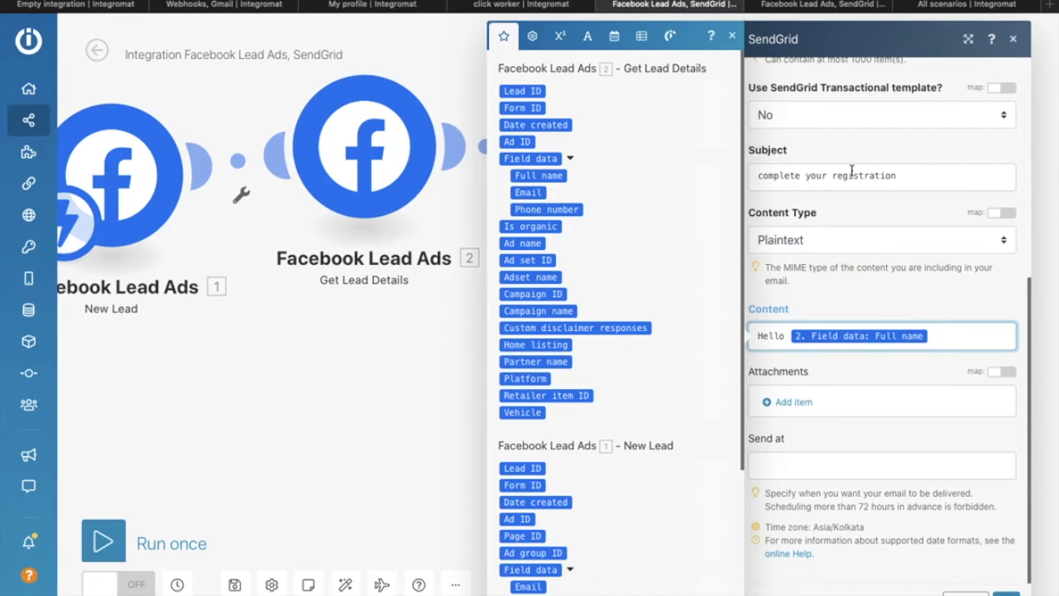
{"action": "left_click", "coordinate": [913, 179]}
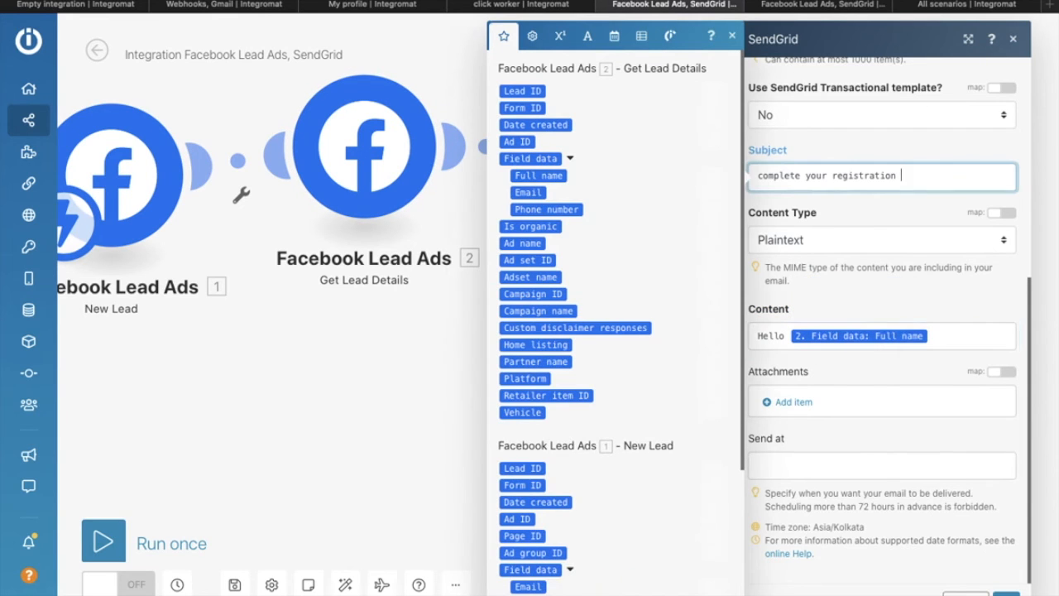
{"action": "left_click", "coordinate": [549, 179]}
{"action": "key", "text": "BackSpace"}
Step: Continue the body with a comma and a new line reading 'test tsntlg gngnsg'
{"action": "left_click", "coordinate": [938, 337]}
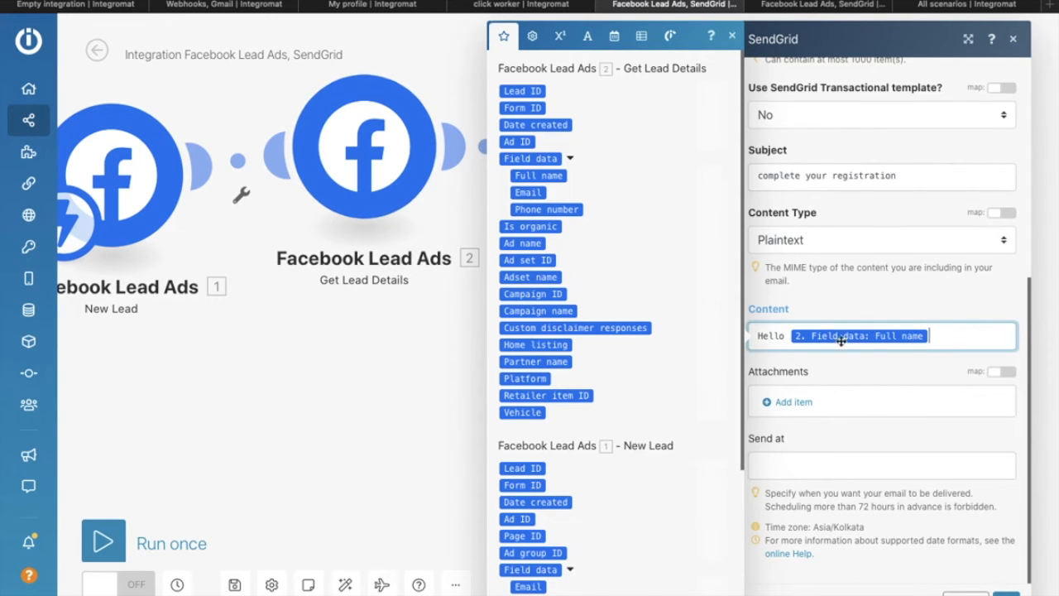
{"action": "type", "text": ","}
{"action": "key", "text": "Return"}
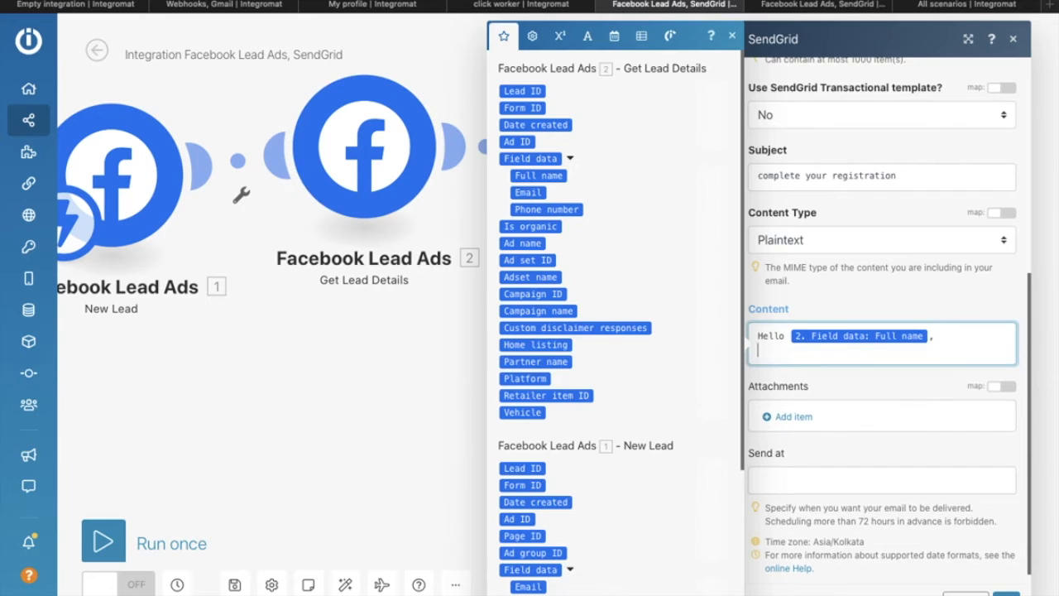
{"action": "type", "text": "test tsntlg"}
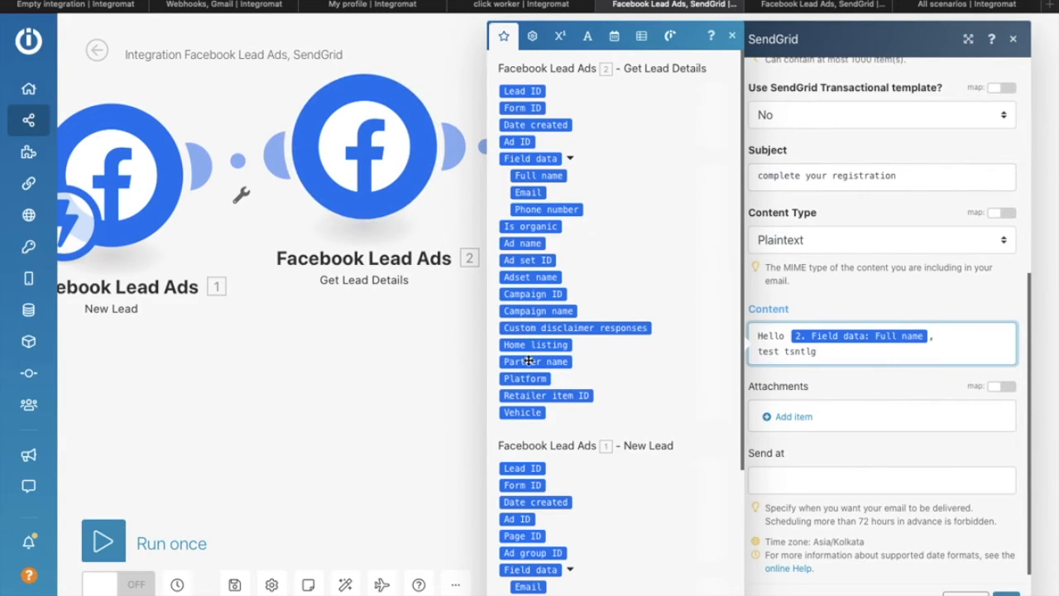
{"action": "scroll", "coordinate": [529, 367], "scroll_direction": "down", "scroll_amount": 1}
{"action": "scroll", "coordinate": [529, 367], "scroll_direction": "down", "scroll_amount": 3}
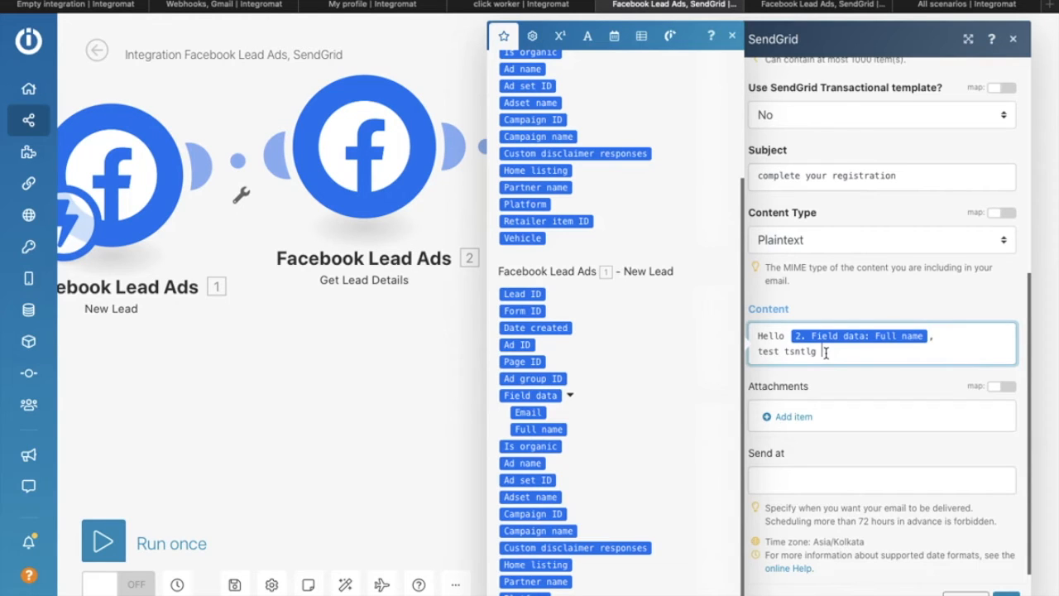
{"action": "type", "text": "gngnsg"}
{"action": "scroll", "coordinate": [778, 339], "scroll_direction": "up", "scroll_amount": 3}
{"action": "scroll", "coordinate": [819, 447], "scroll_direction": "down", "scroll_amount": 1}
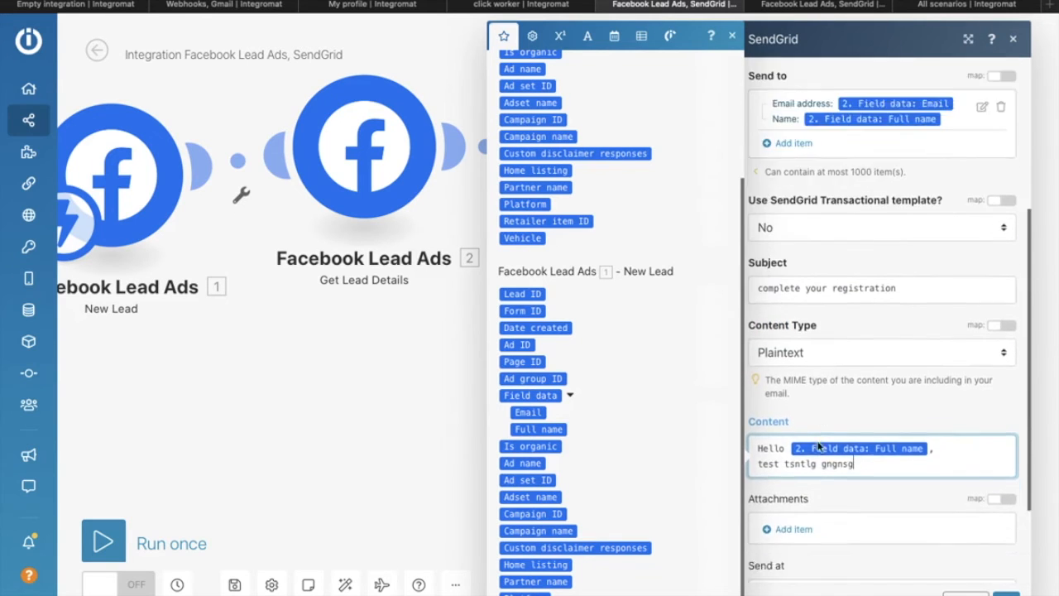
{"action": "scroll", "coordinate": [819, 447], "scroll_direction": "down", "scroll_amount": 2}
{"action": "scroll", "coordinate": [818, 447], "scroll_direction": "up", "scroll_amount": 2}
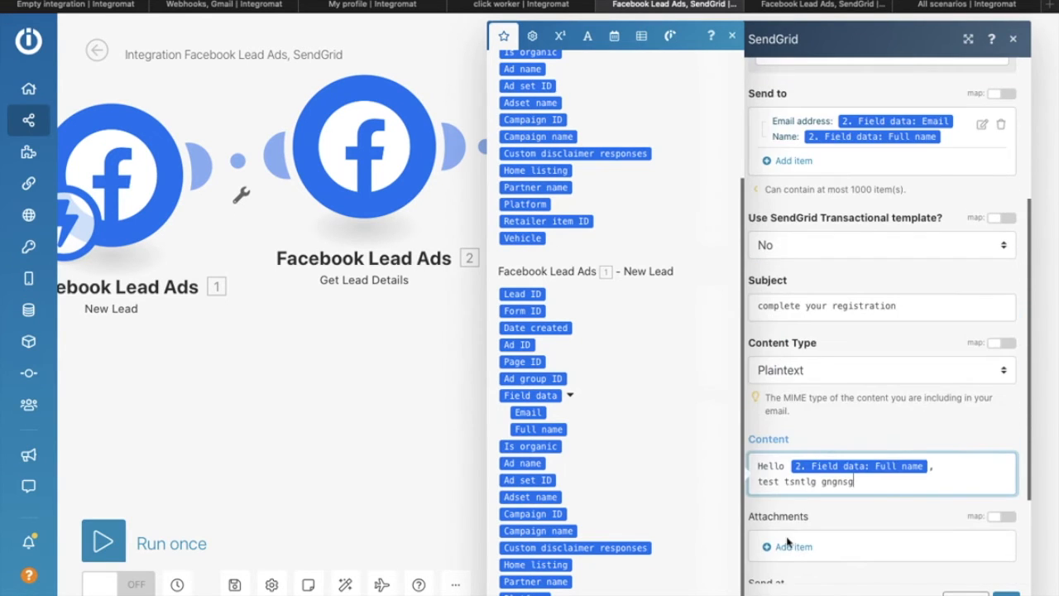
{"action": "scroll", "coordinate": [819, 544], "scroll_direction": "down", "scroll_amount": 2}
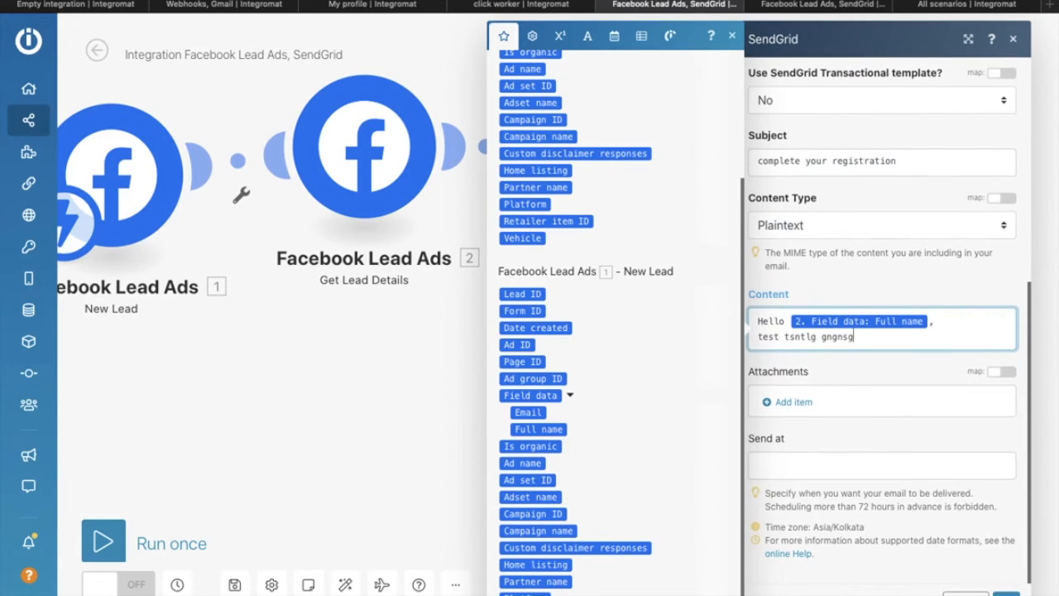
{"action": "left_click", "coordinate": [834, 565]}
{"action": "scroll", "coordinate": [850, 566], "scroll_direction": "down", "scroll_amount": 8}
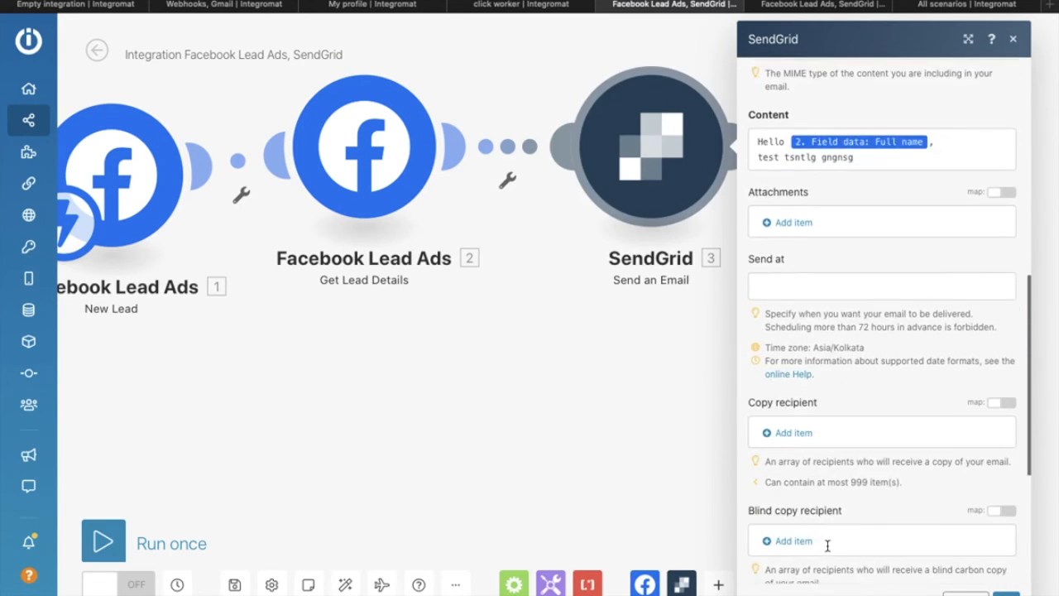
Step: Enter the support e-mail address as the Reply to address
{"action": "left_click", "coordinate": [817, 528]}
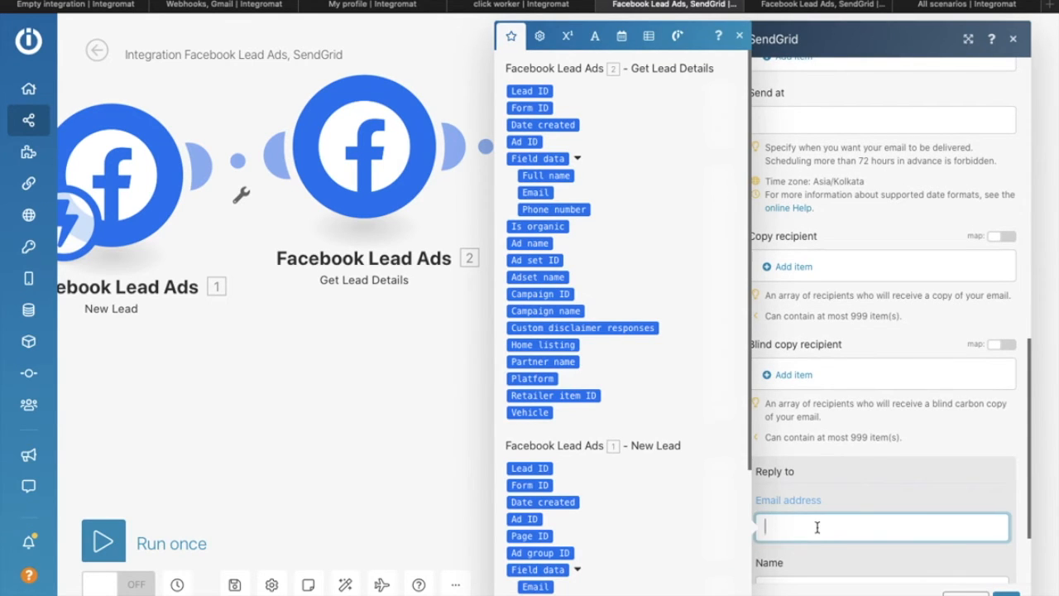
{"action": "left_click", "coordinate": [923, 479]}
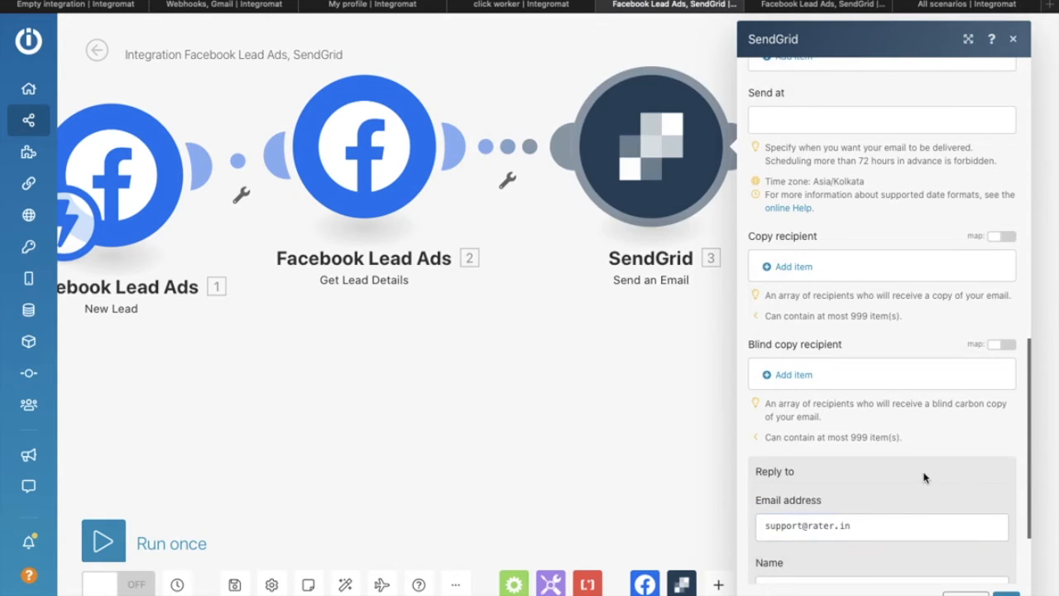
{"action": "scroll", "coordinate": [923, 476], "scroll_direction": "down", "scroll_amount": 2}
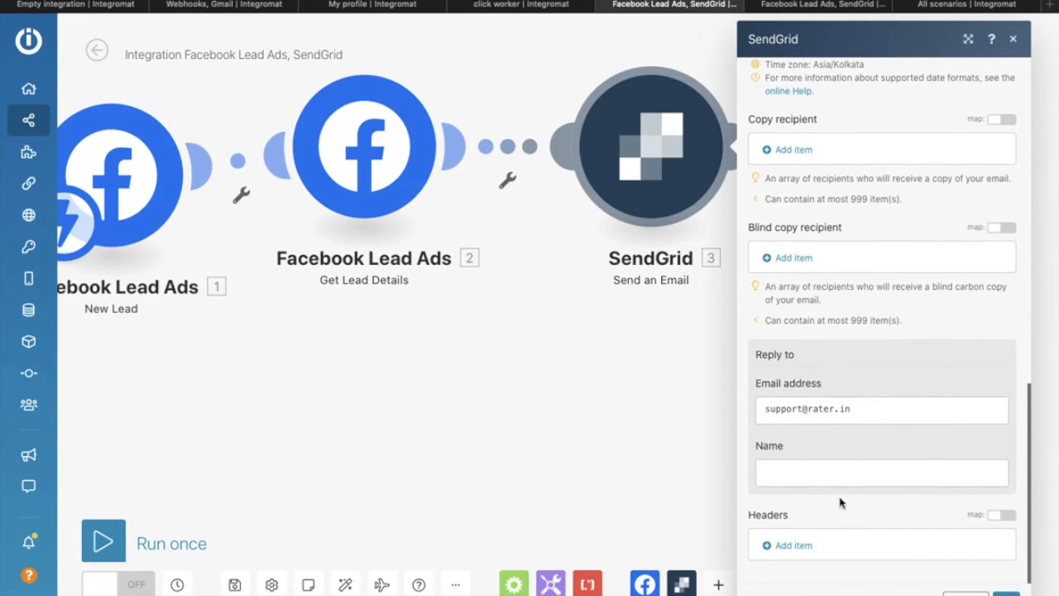
Step: Cancel adding a custom header so Headers stay empty, and close the SendGrid settings
{"action": "left_click", "coordinate": [794, 546]}
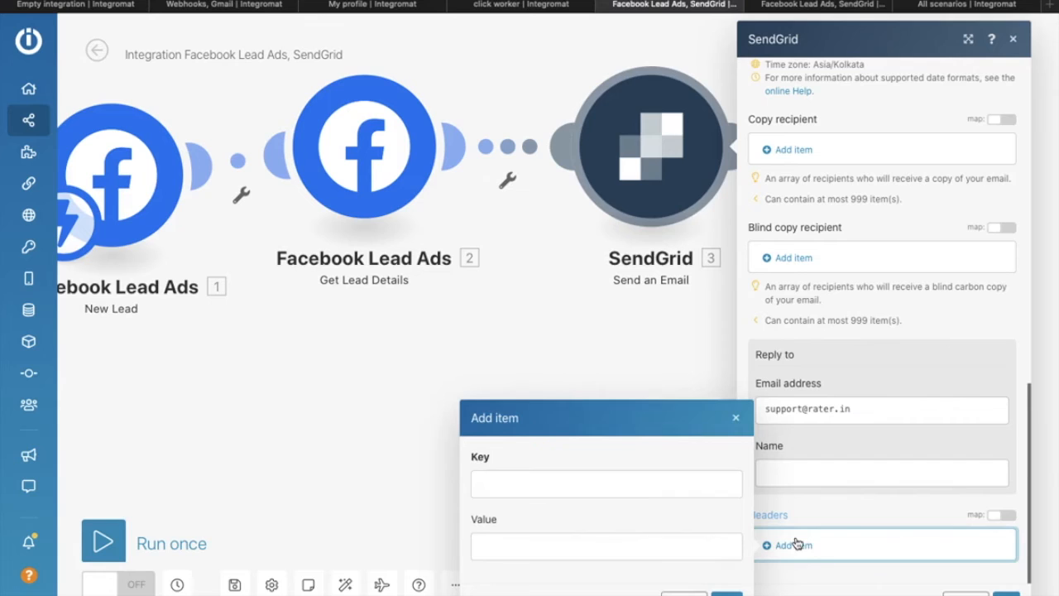
{"action": "left_click", "coordinate": [628, 498]}
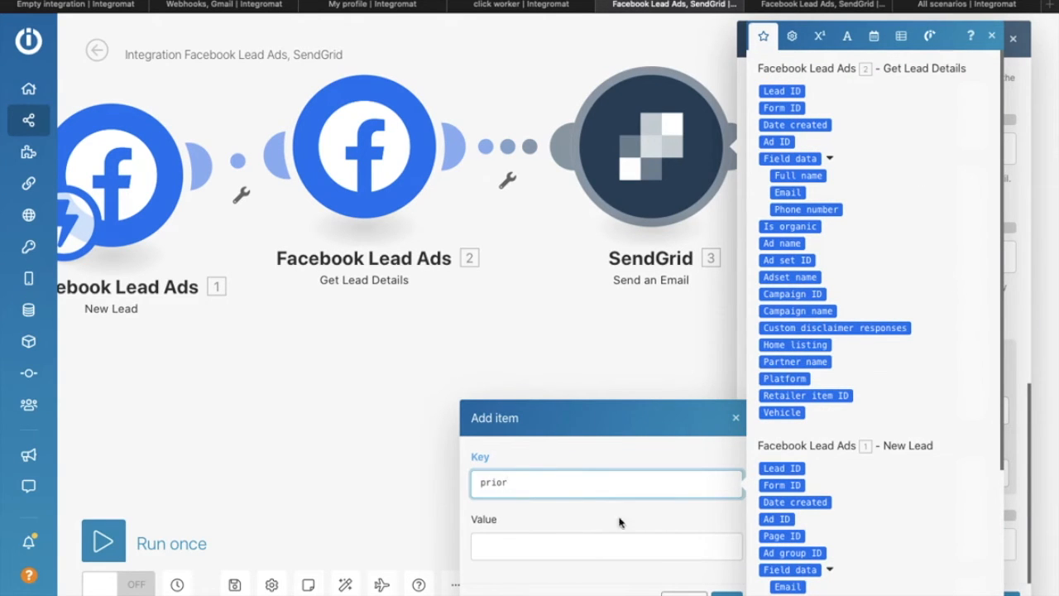
{"action": "left_click", "coordinate": [687, 594]}
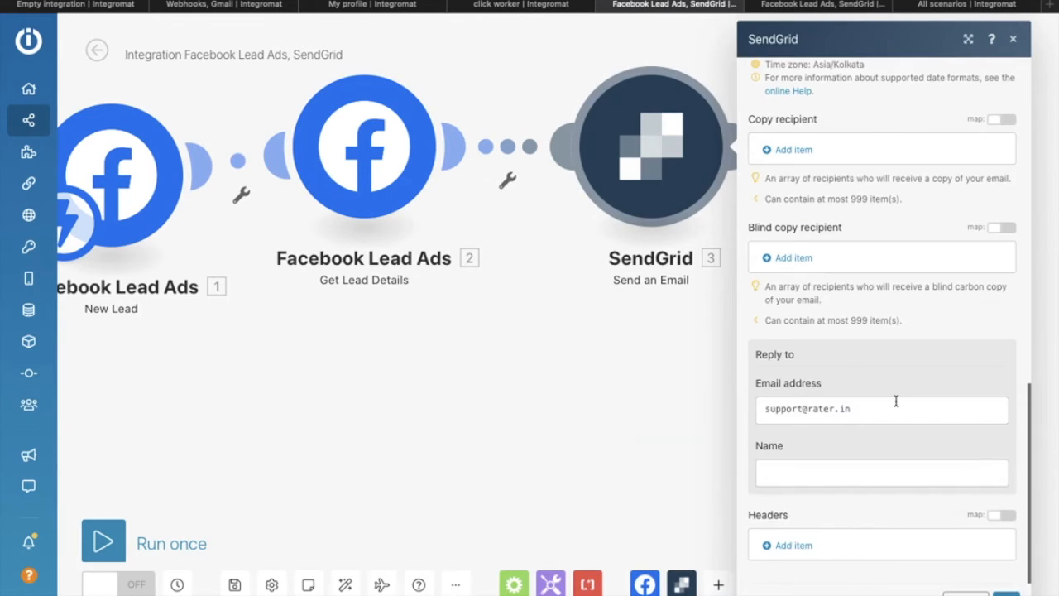
{"action": "left_click", "coordinate": [1007, 594]}
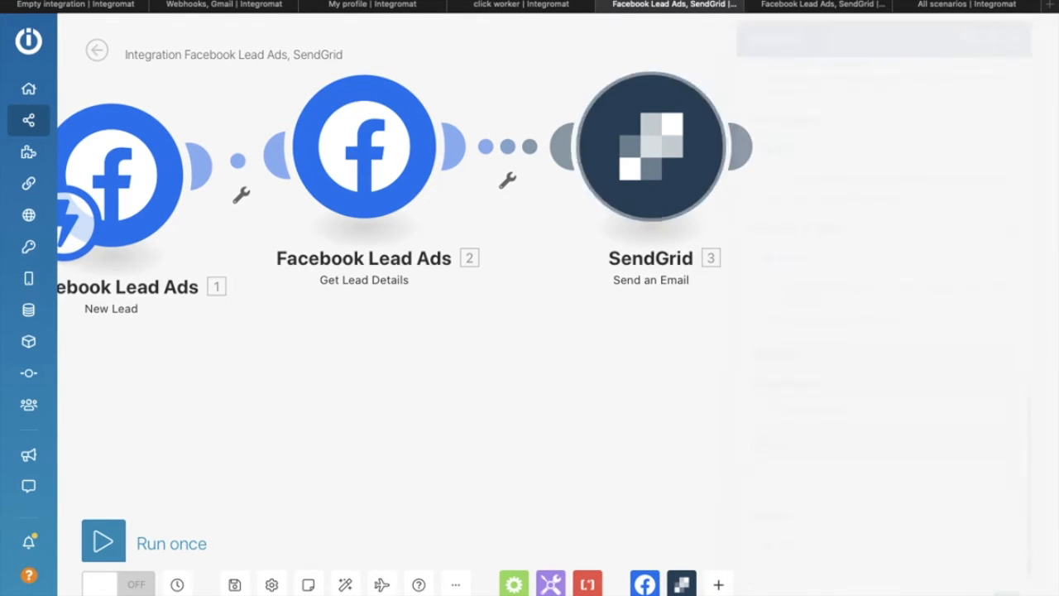
Step: Spread the New Lead, Get Lead Details and SendGrid modules apart and check the trigger's schedule
{"action": "left_click_drag", "start_coordinate": [646, 149], "coordinate": [833, 155]}
{"action": "left_click_drag", "start_coordinate": [352, 170], "coordinate": [581, 201]}
{"action": "left_click_drag", "start_coordinate": [143, 178], "coordinate": [315, 194]}
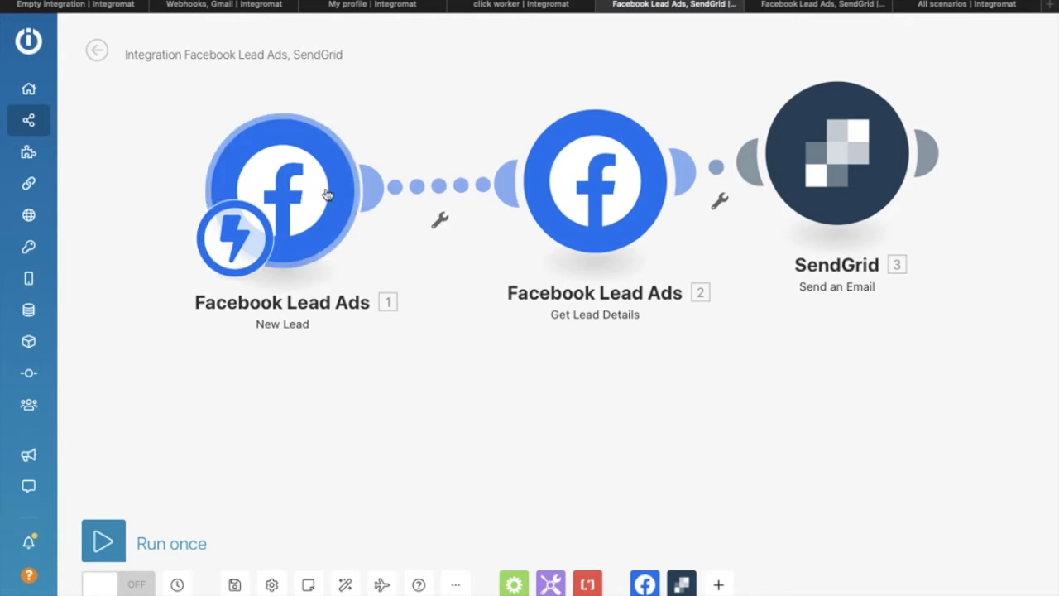
{"action": "left_click", "coordinate": [235, 242]}
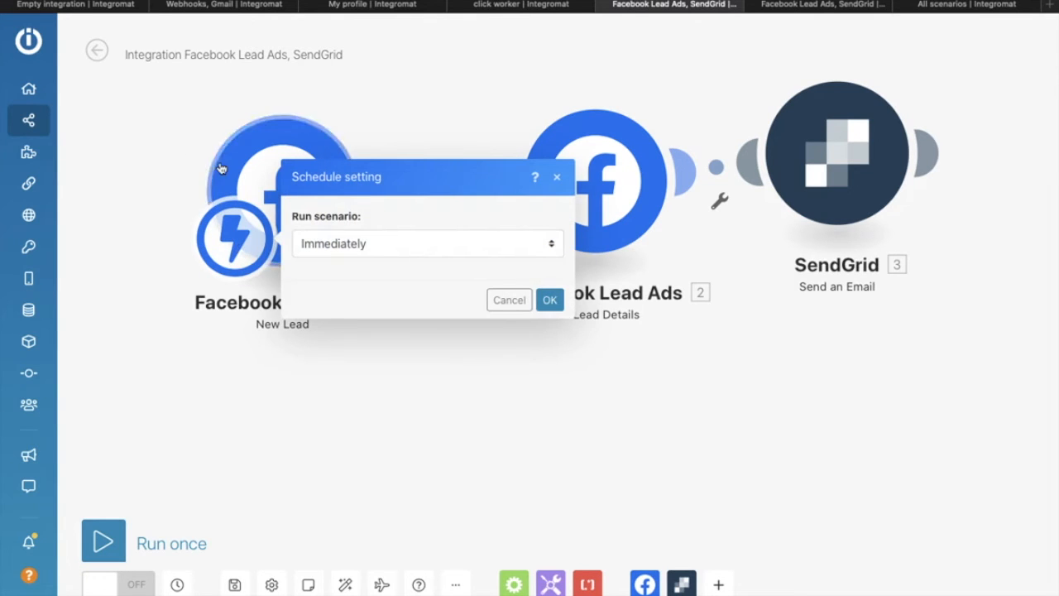
{"action": "left_click", "coordinate": [169, 152]}
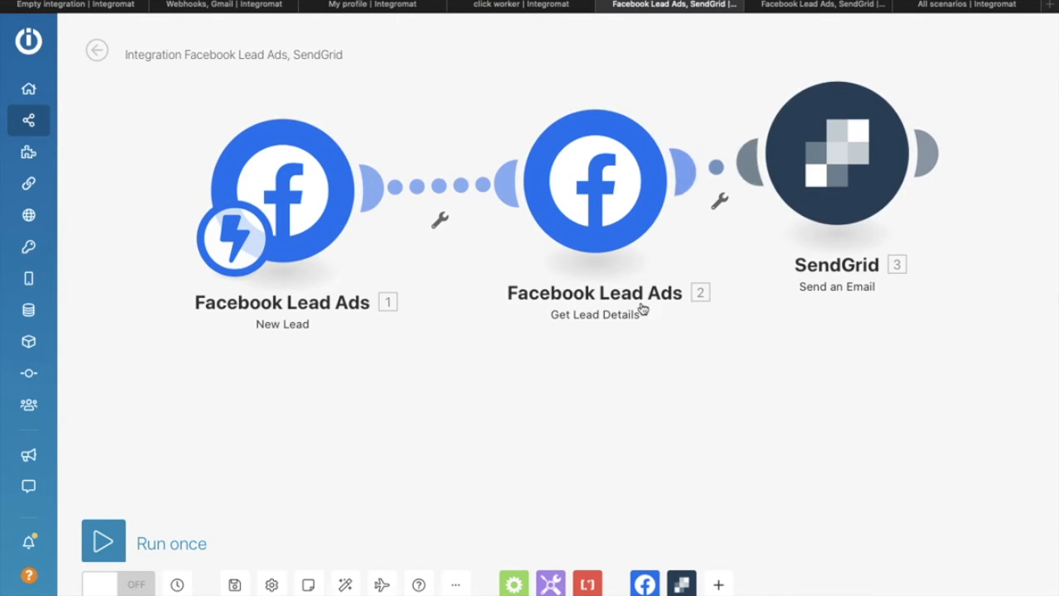
Step: Tighten Get Lead Details and SendGrid together, then shift SendGrid further right
{"action": "left_click_drag", "start_coordinate": [616, 183], "coordinate": [523, 176]}
{"action": "left_click_drag", "start_coordinate": [814, 157], "coordinate": [711, 177]}
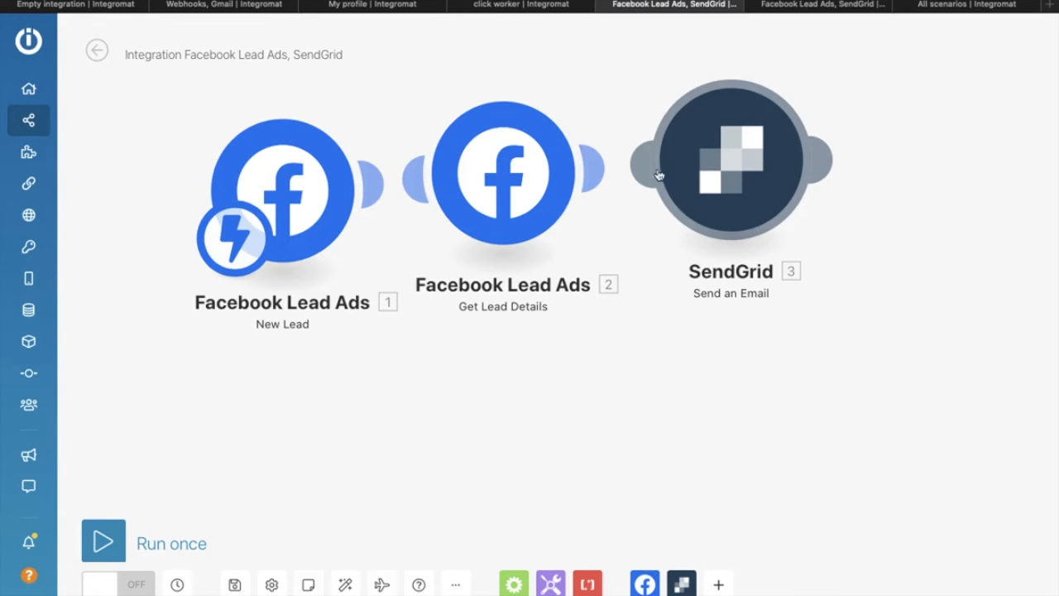
{"action": "left_click_drag", "start_coordinate": [502, 143], "coordinate": [503, 110]}
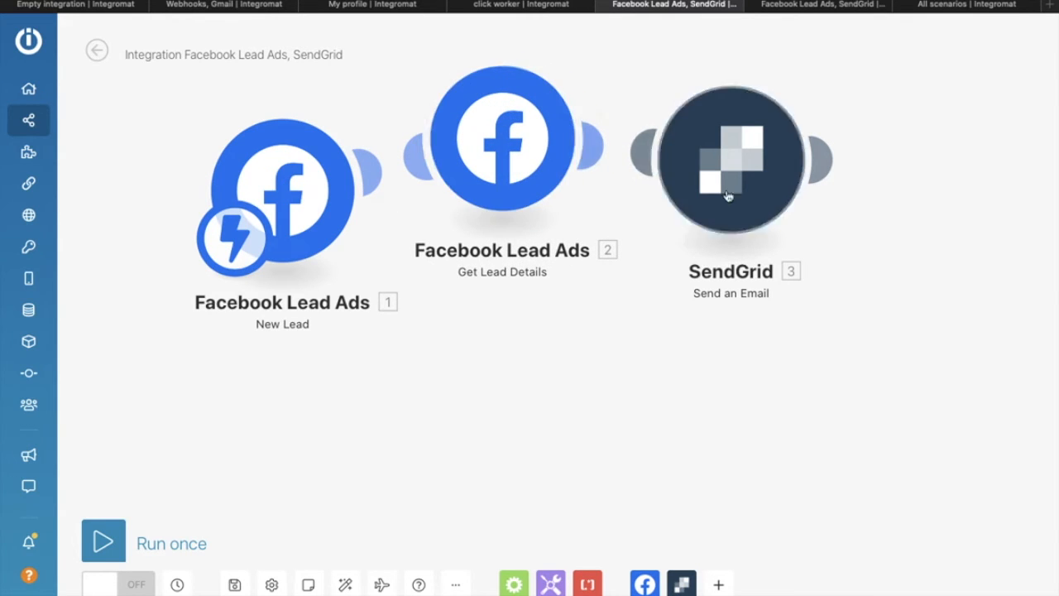
{"action": "left_click_drag", "start_coordinate": [744, 178], "coordinate": [861, 177]}
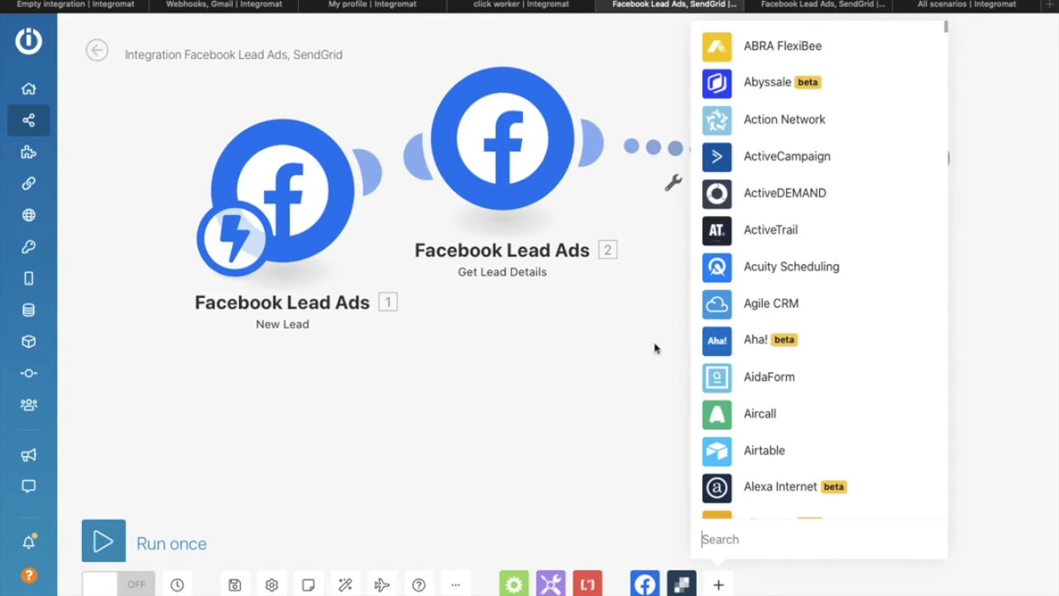
Step: Search the app list for 'sms' and choose BulkGate
{"action": "scroll", "coordinate": [853, 420], "scroll_direction": "down", "scroll_amount": 15}
{"action": "scroll", "coordinate": [853, 420], "scroll_direction": "down", "scroll_amount": 20}
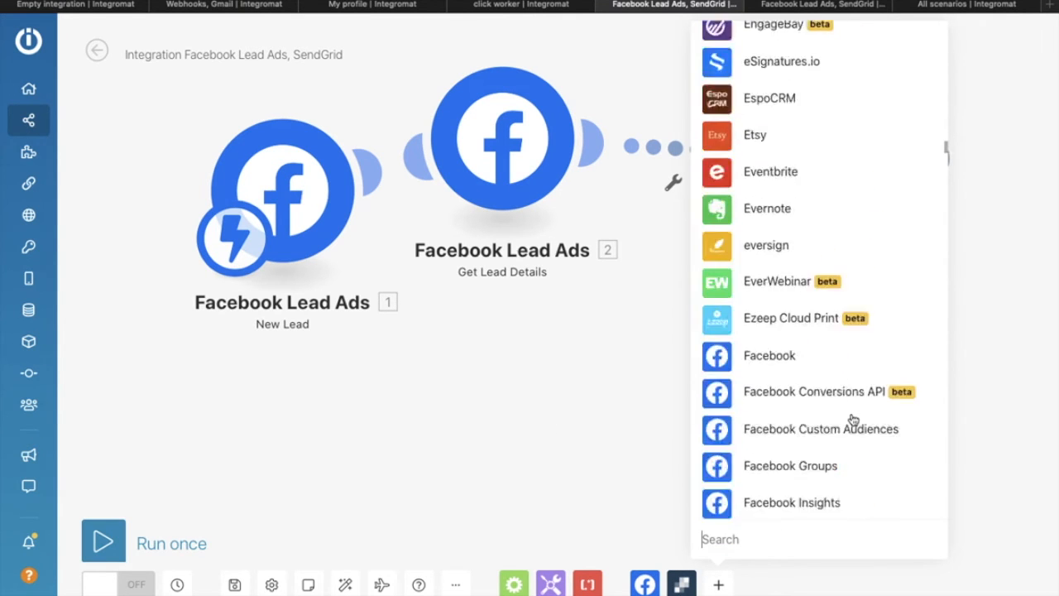
{"action": "scroll", "coordinate": [853, 421], "scroll_direction": "down", "scroll_amount": 20}
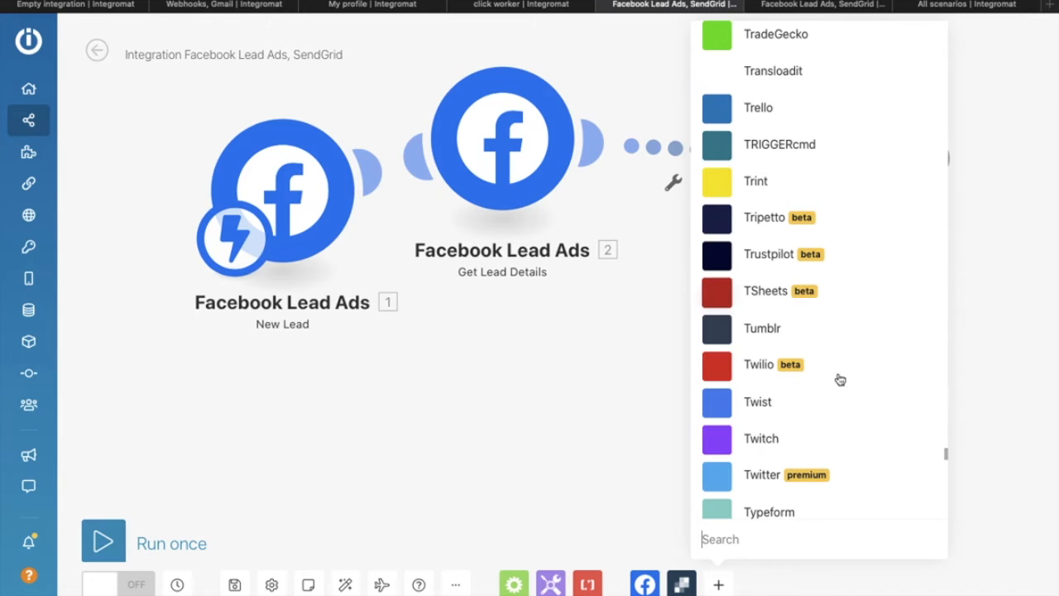
{"action": "left_click", "coordinate": [577, 338]}
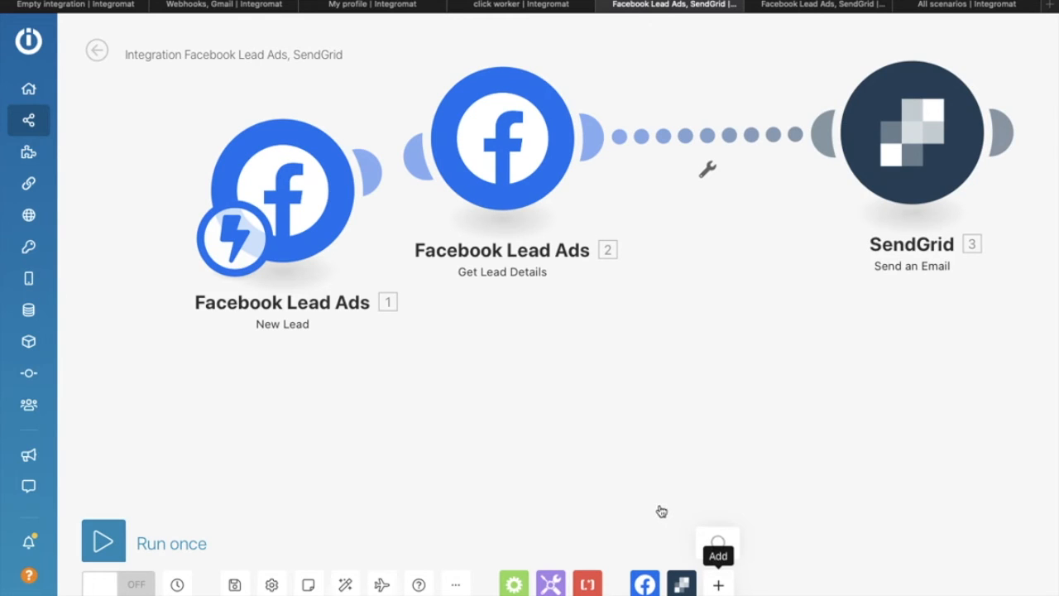
{"action": "type", "text": "se"}
{"action": "key", "text": "BackSpace"}
{"action": "key", "text": "BackSpace"}
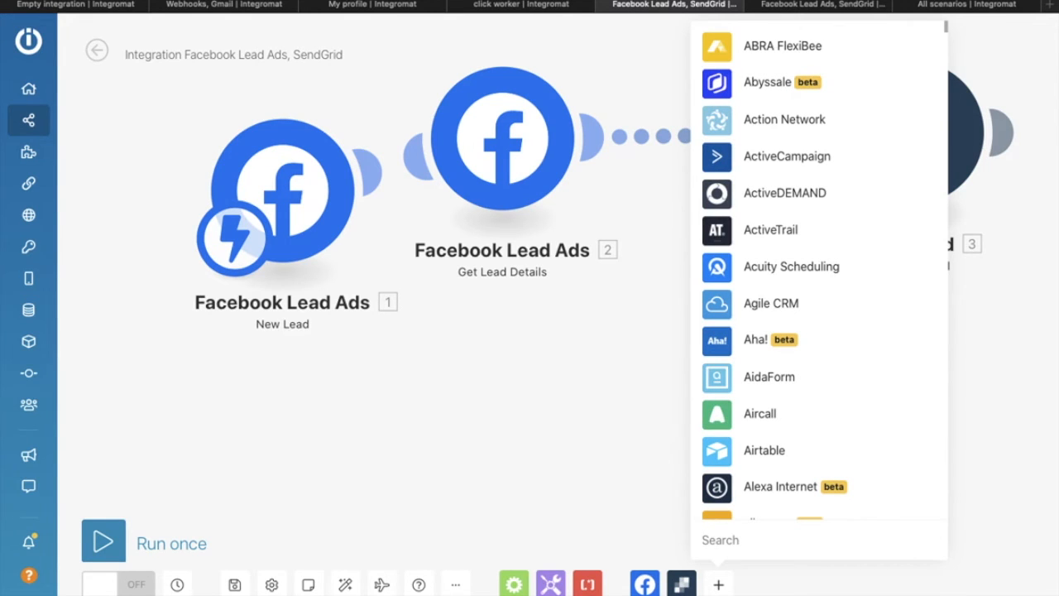
{"action": "type", "text": "sms"}
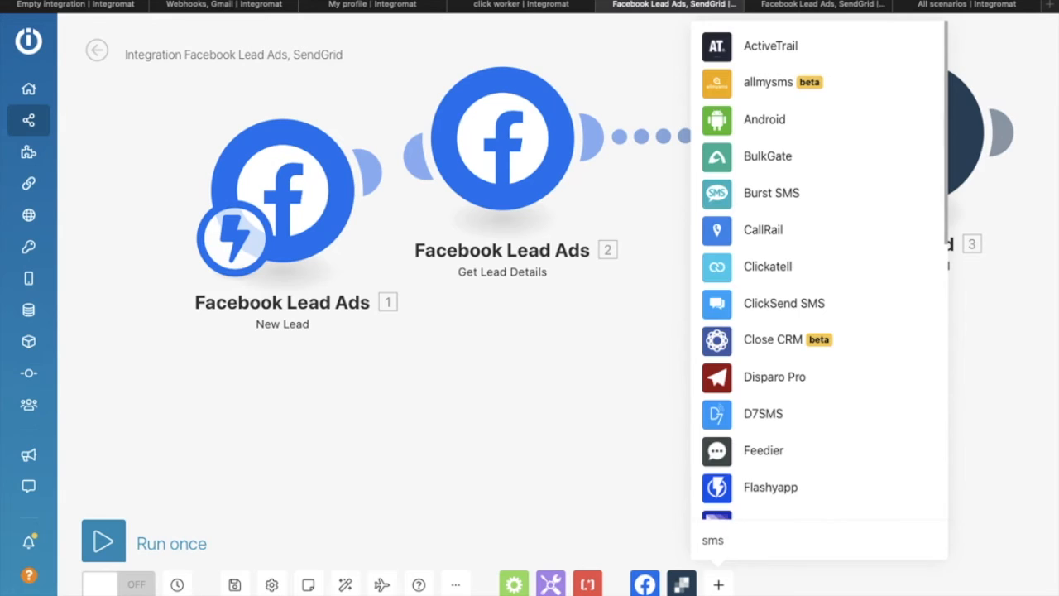
{"action": "left_click", "coordinate": [757, 165]}
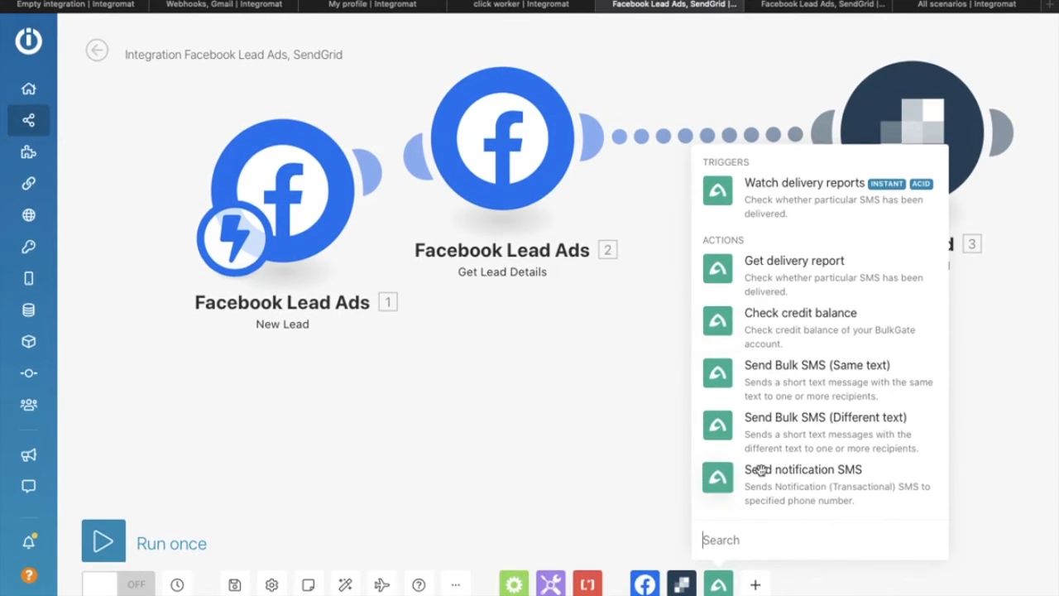
Step: Choose Send Bulk SMS (Same text) and place the BulkGate module below SendGrid
{"action": "key", "text": "ctrl+Up"}
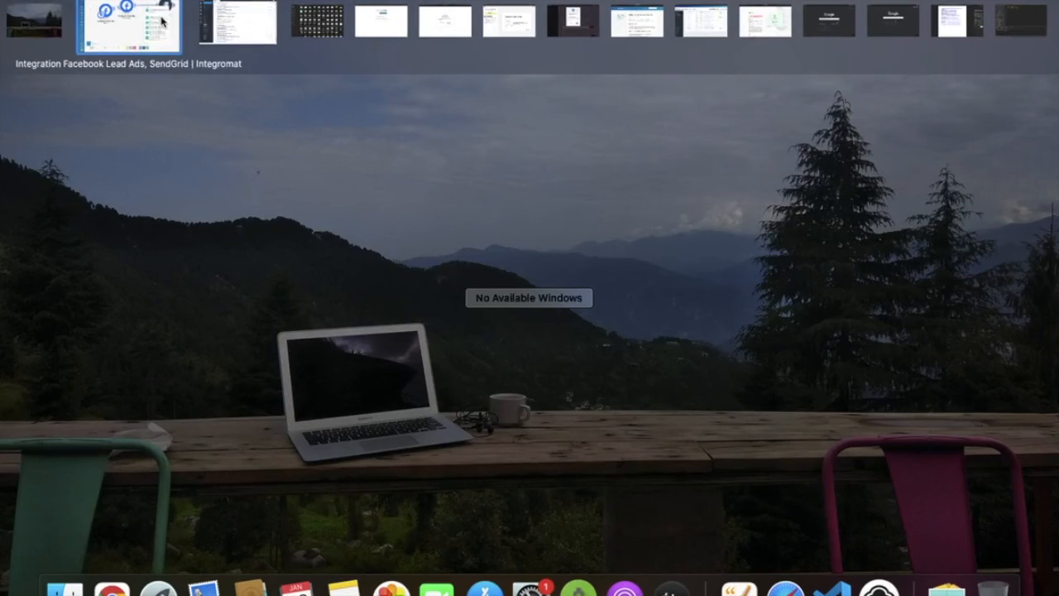
{"action": "left_click", "coordinate": [157, 19]}
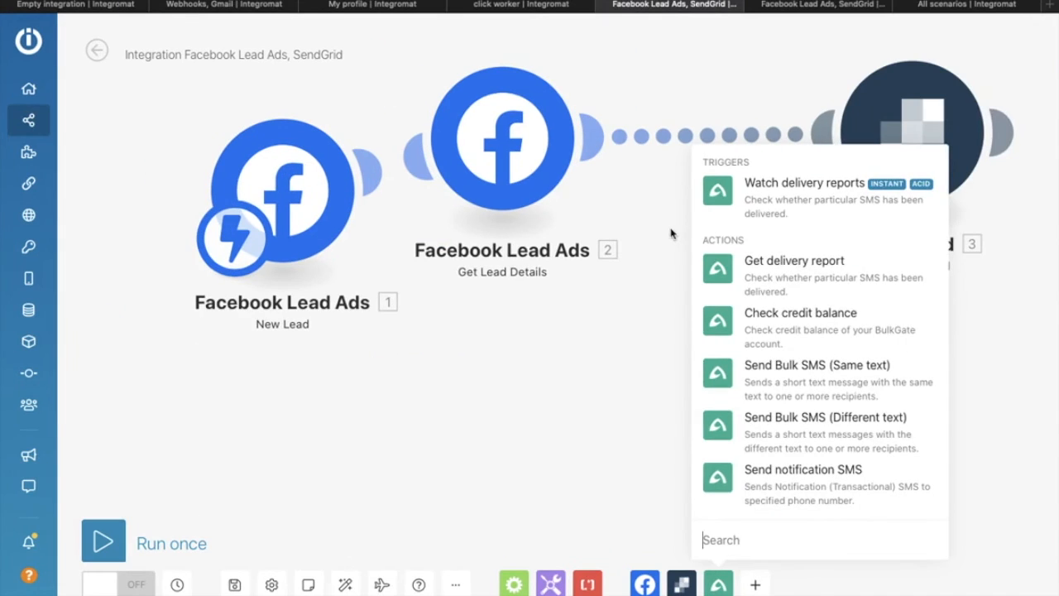
{"action": "key", "text": "ctrl+Up"}
{"action": "left_click", "coordinate": [736, 388]}
{"action": "left_click", "coordinate": [725, 379]}
{"action": "left_click_drag", "start_coordinate": [724, 379], "coordinate": [875, 331]}
{"action": "left_click_drag", "start_coordinate": [770, 325], "coordinate": [652, 285]}
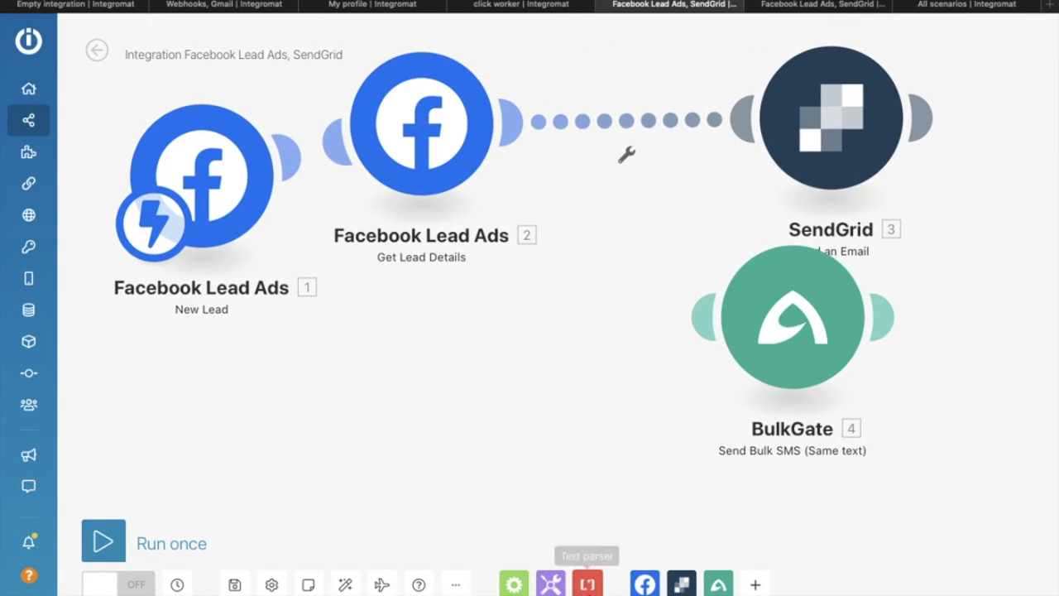
Step: Insert a Router after Get Lead Details and connect it to the BulkGate module
{"action": "left_click", "coordinate": [514, 585]}
{"action": "left_click_drag", "start_coordinate": [514, 283], "coordinate": [609, 105]}
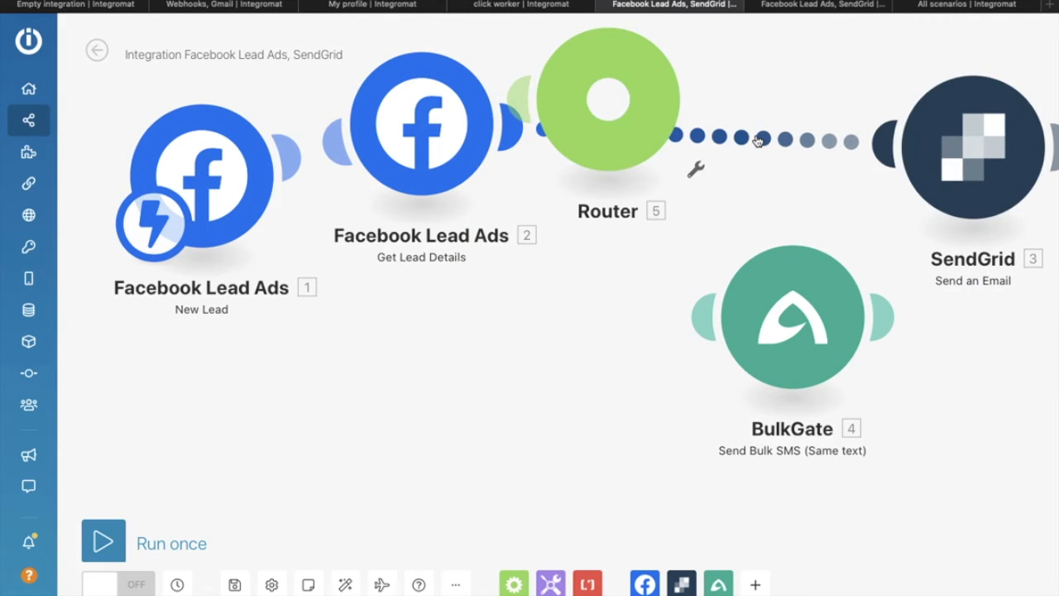
{"action": "left_click", "coordinate": [758, 140]}
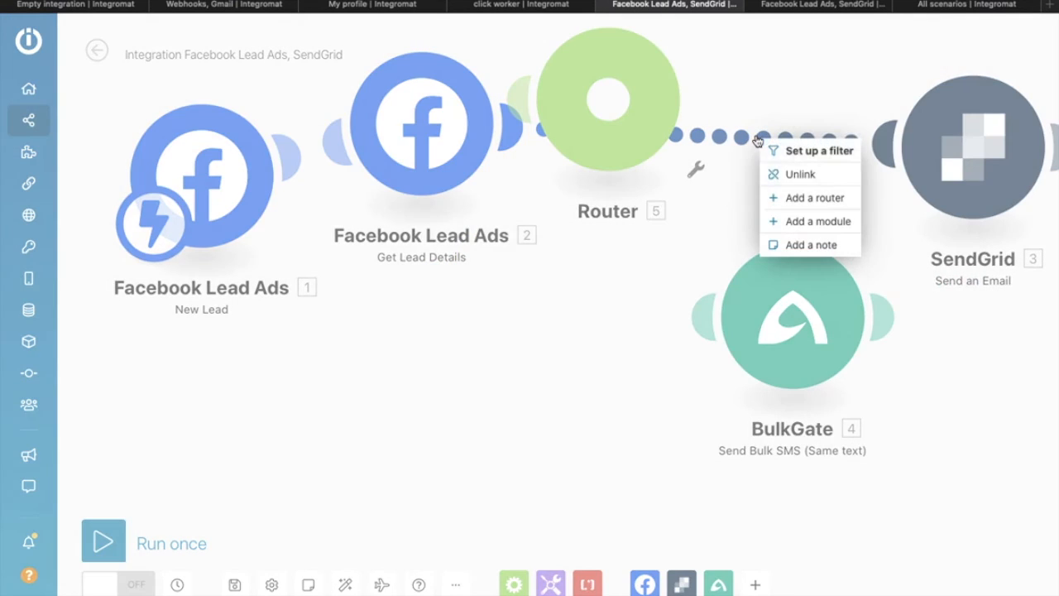
{"action": "left_click", "coordinate": [799, 174]}
{"action": "left_click_drag", "start_coordinate": [627, 99], "coordinate": [828, 142]}
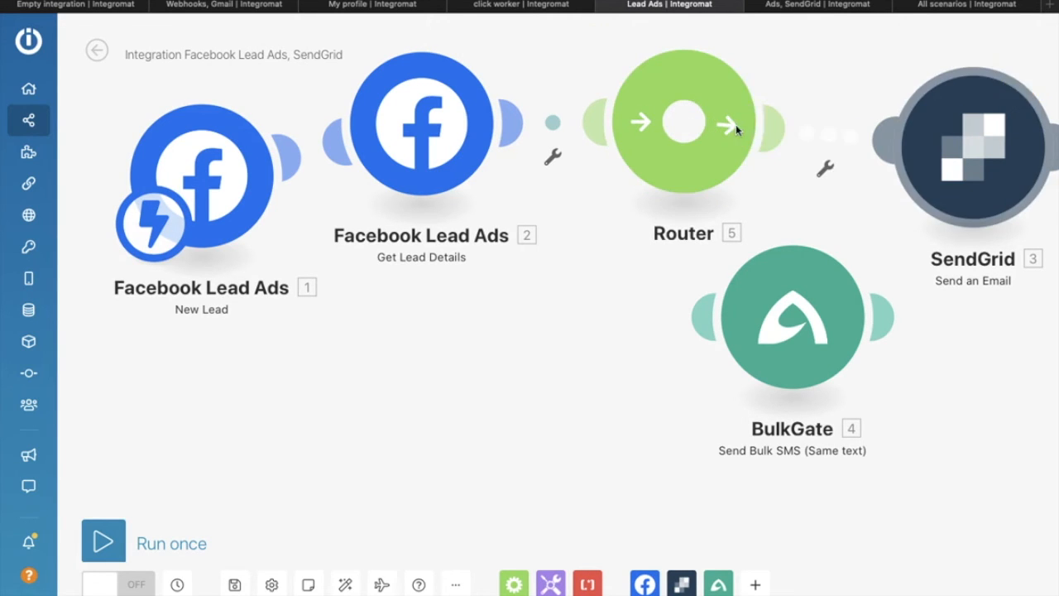
{"action": "left_click_drag", "start_coordinate": [725, 325], "coordinate": [698, 190]}
Step: Arrange the Router, SendGrid and BulkGate on the canvas, then open BulkGate's settings
{"action": "left_click", "coordinate": [811, 310]}
{"action": "left_click_drag", "start_coordinate": [811, 311], "coordinate": [929, 368]}
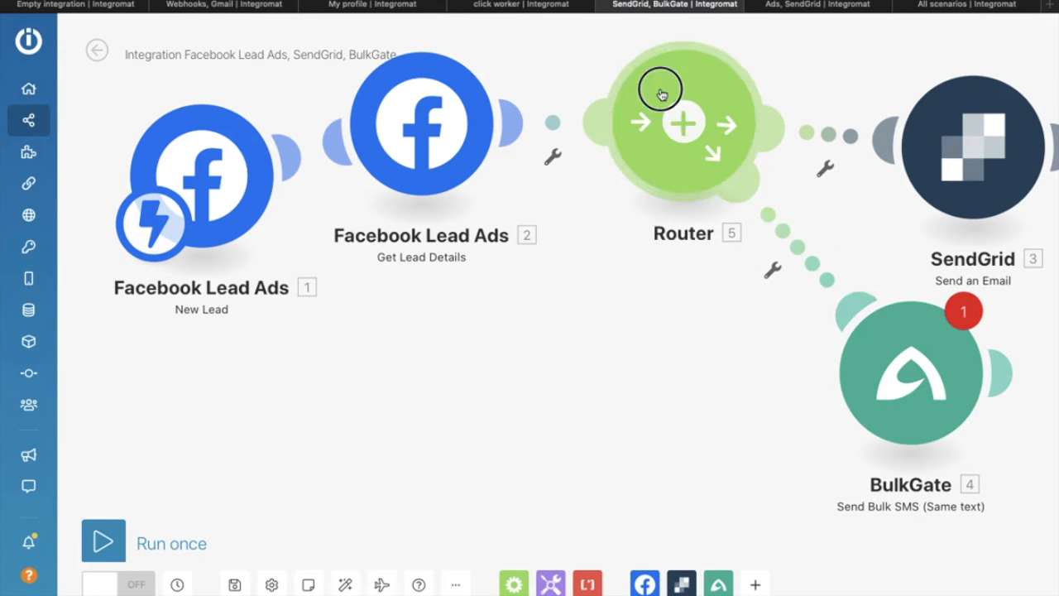
{"action": "left_click_drag", "start_coordinate": [662, 90], "coordinate": [592, 137]}
{"action": "left_click_drag", "start_coordinate": [991, 115], "coordinate": [937, 70]}
{"action": "left_click_drag", "start_coordinate": [899, 300], "coordinate": [835, 238]}
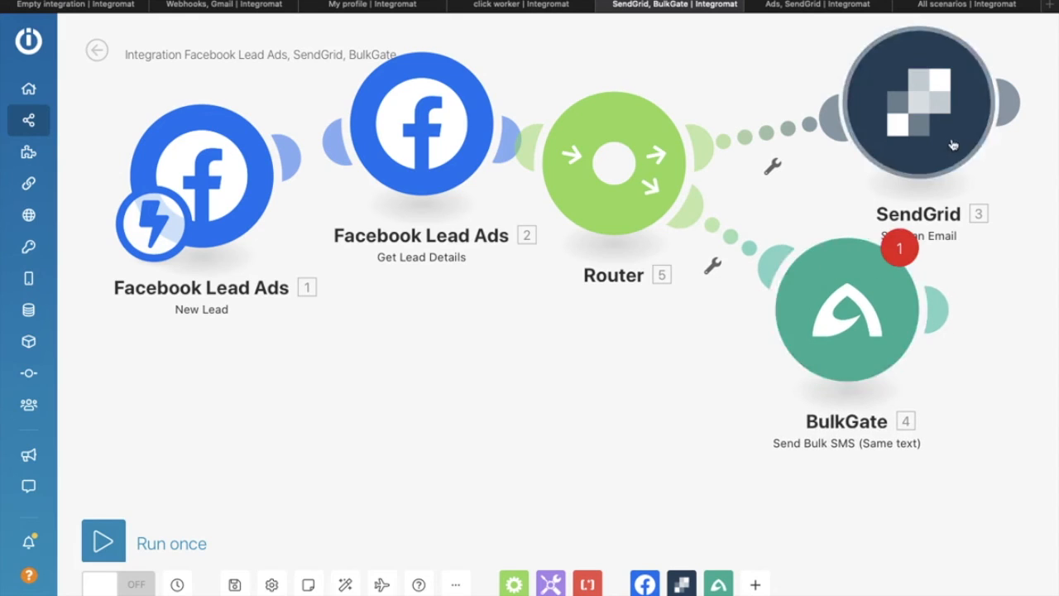
{"action": "left_click_drag", "start_coordinate": [870, 309], "coordinate": [851, 356]}
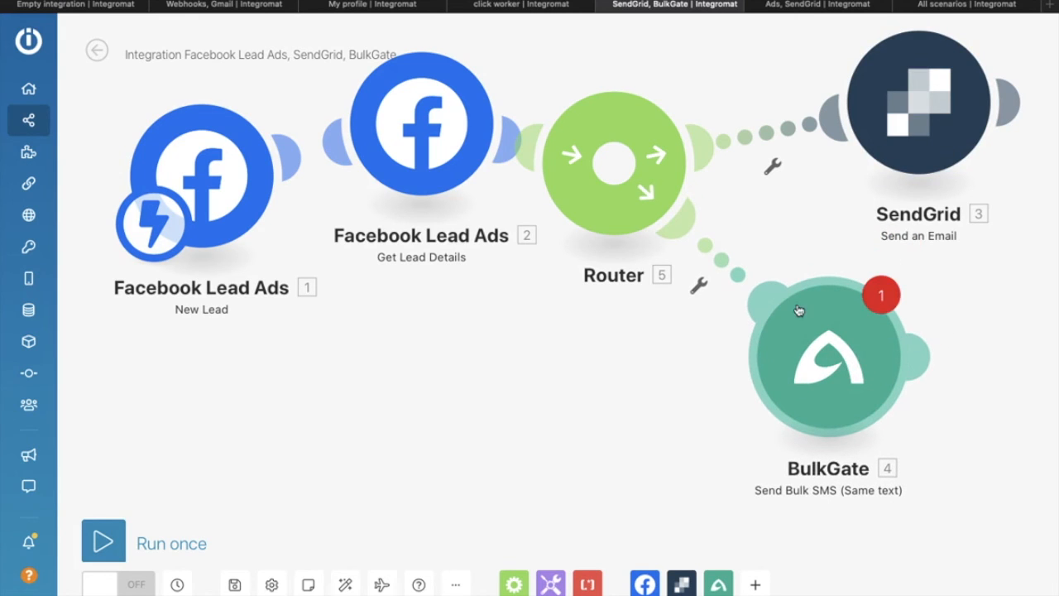
{"action": "left_click", "coordinate": [830, 358]}
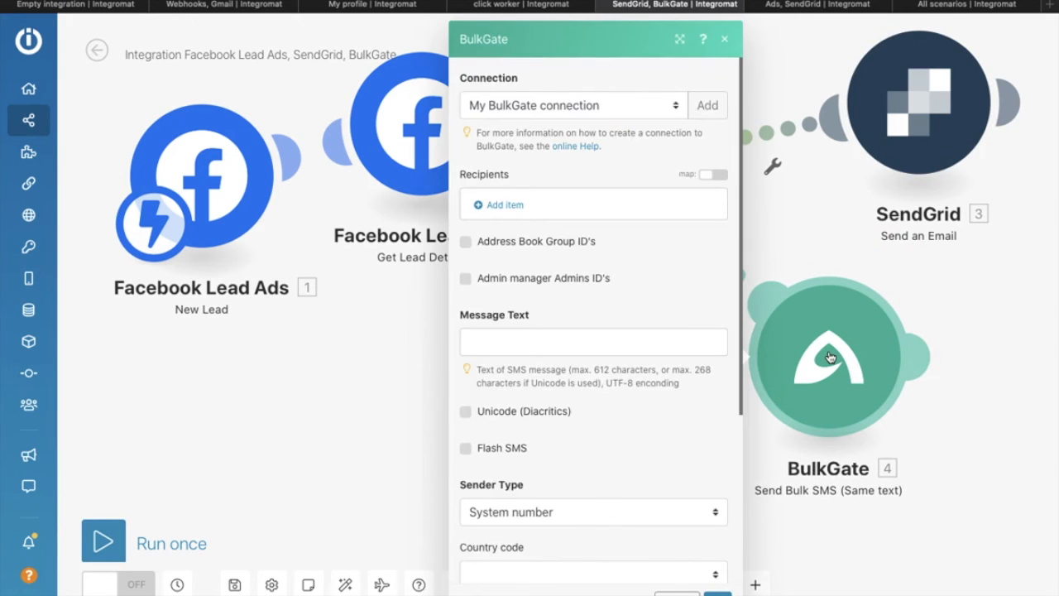
Step: Keep the existing My BulkGate connection, abandoning a new connection
{"action": "left_click", "coordinate": [584, 106]}
{"action": "left_click", "coordinate": [583, 107]}
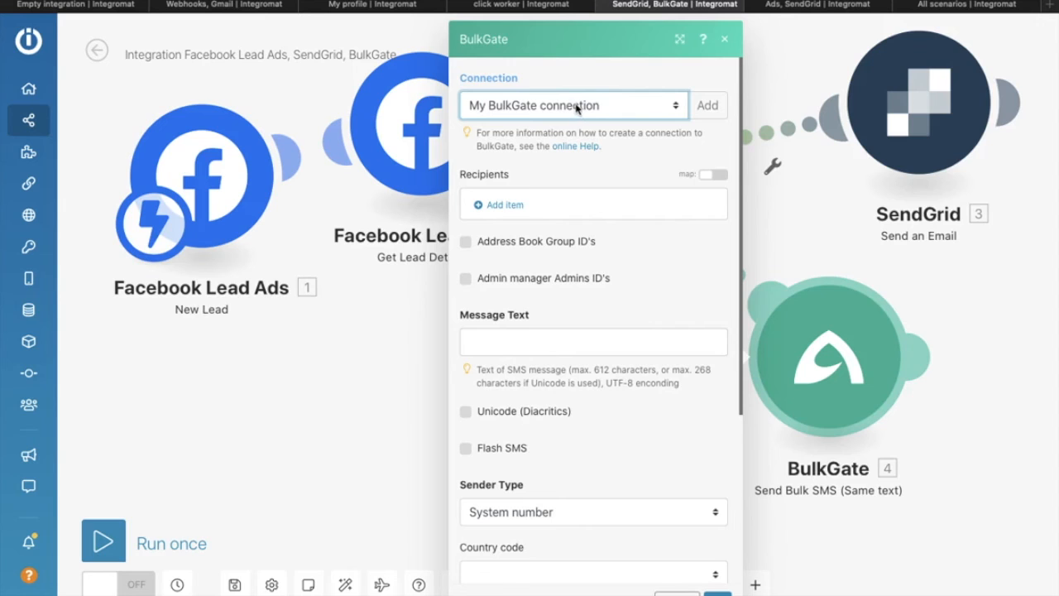
{"action": "left_click", "coordinate": [708, 106]}
{"action": "double_click", "coordinate": [860, 105]}
{"action": "left_click", "coordinate": [801, 168]}
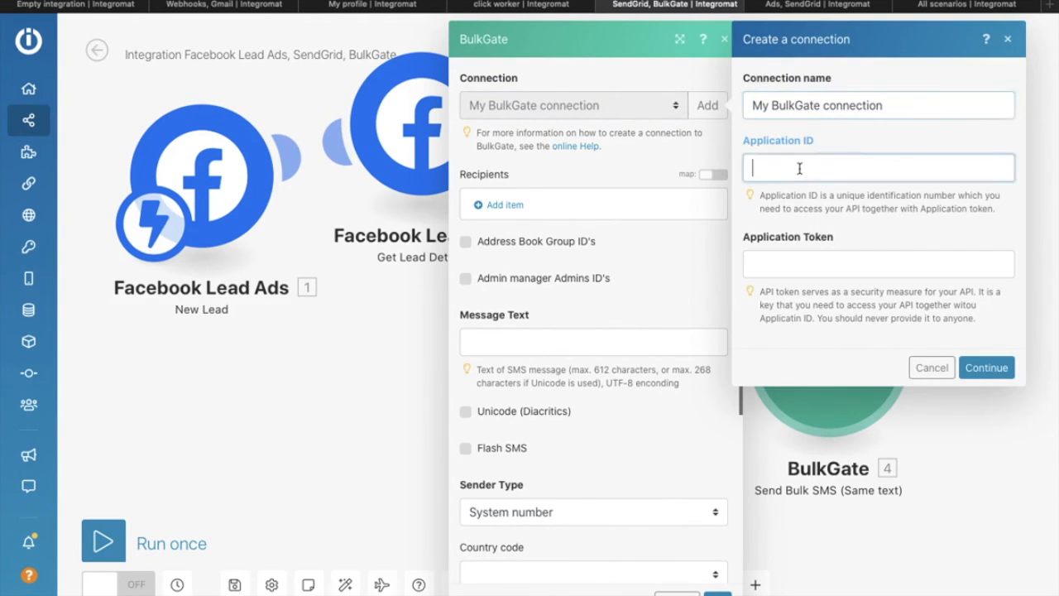
{"action": "left_click", "coordinate": [809, 258]}
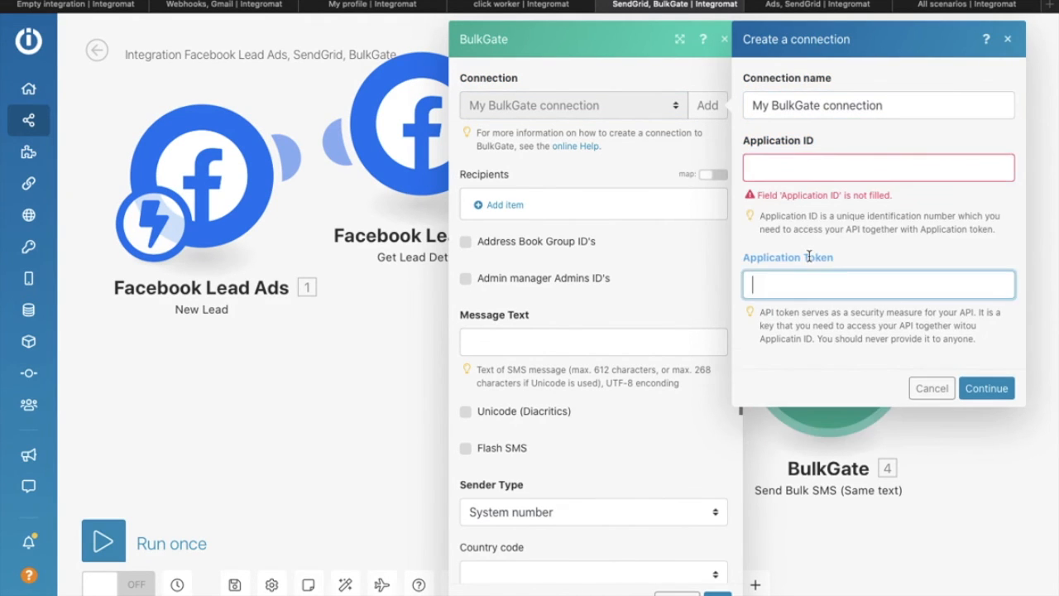
{"action": "left_click", "coordinate": [1008, 40]}
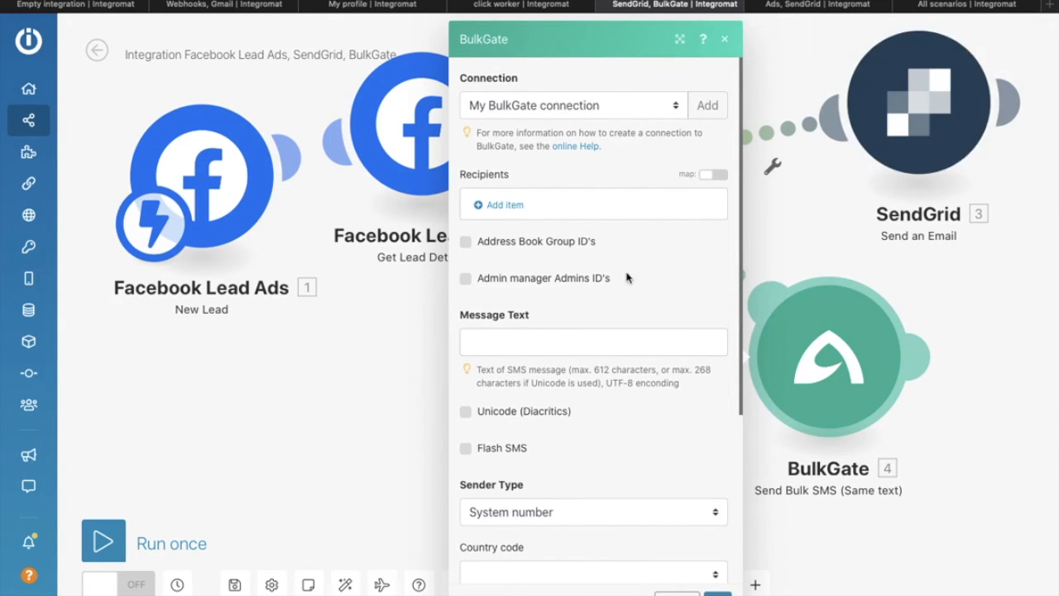
{"action": "scroll", "coordinate": [587, 350], "scroll_direction": "down", "scroll_amount": 3}
{"action": "scroll", "coordinate": [528, 191], "scroll_direction": "up", "scroll_amount": 1}
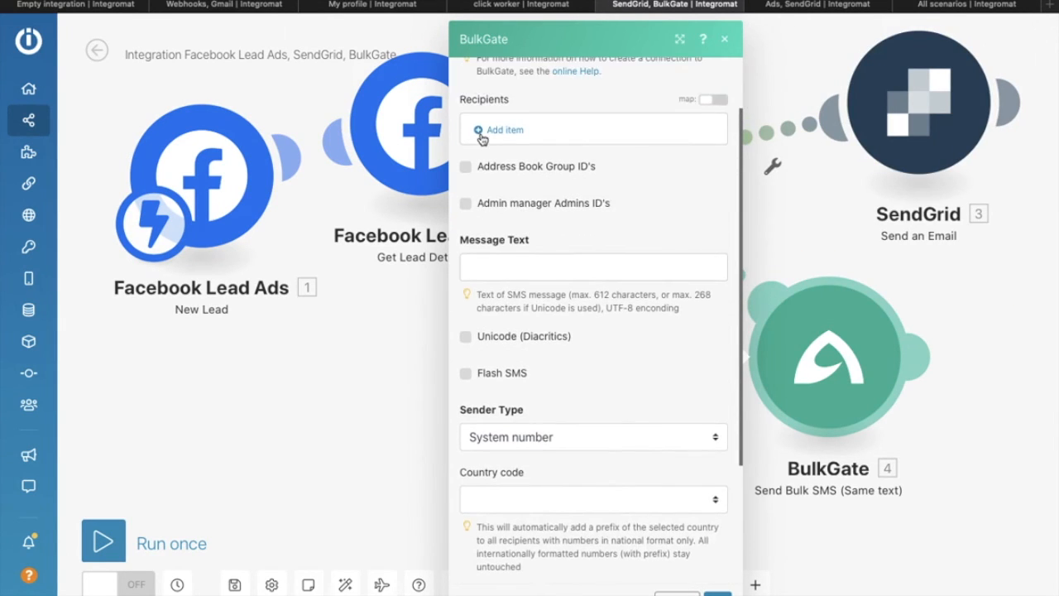
Step: Add the lead's Phone number as the SMS recipient
{"action": "left_click", "coordinate": [530, 121]}
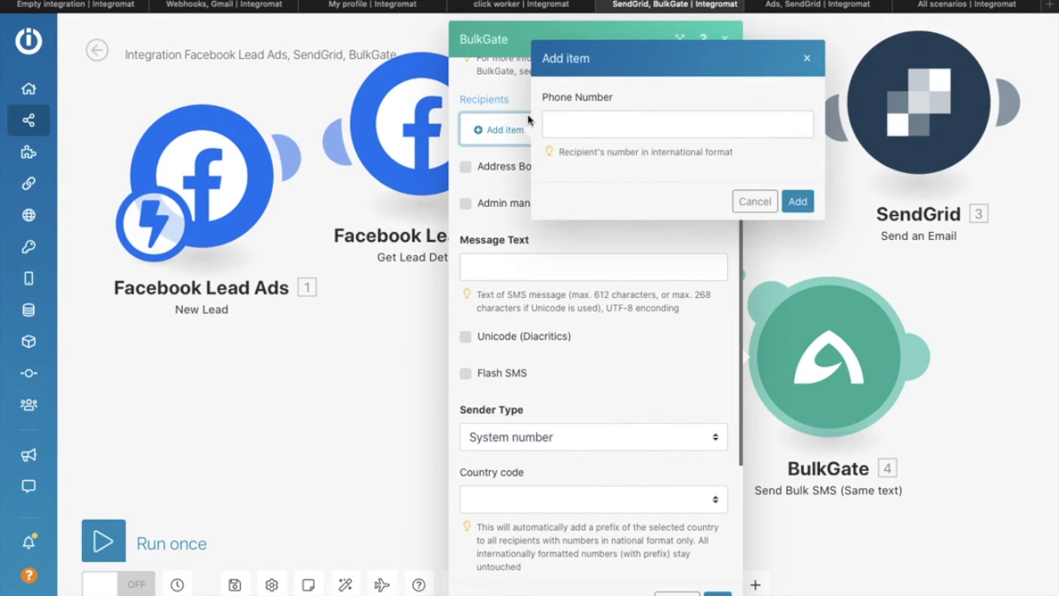
{"action": "left_click", "coordinate": [607, 123]}
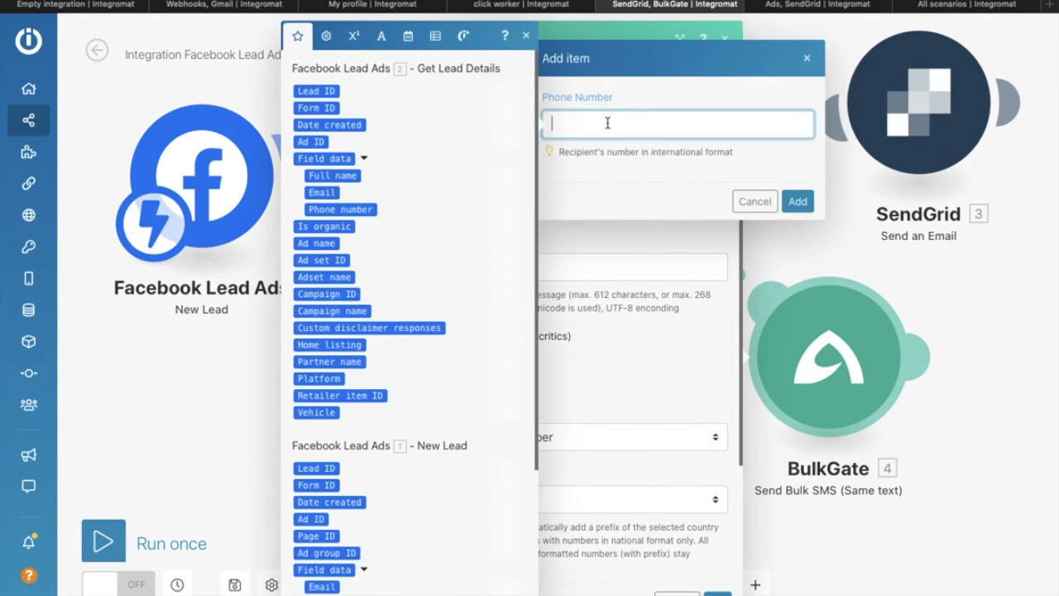
{"action": "left_click", "coordinate": [341, 209]}
{"action": "left_click", "coordinate": [797, 201]}
{"action": "scroll", "coordinate": [596, 289], "scroll_direction": "down", "scroll_amount": 5}
Step: Draft and then clear a test message, leaving Message Text empty, and close the settings
{"action": "left_click", "coordinate": [468, 99]}
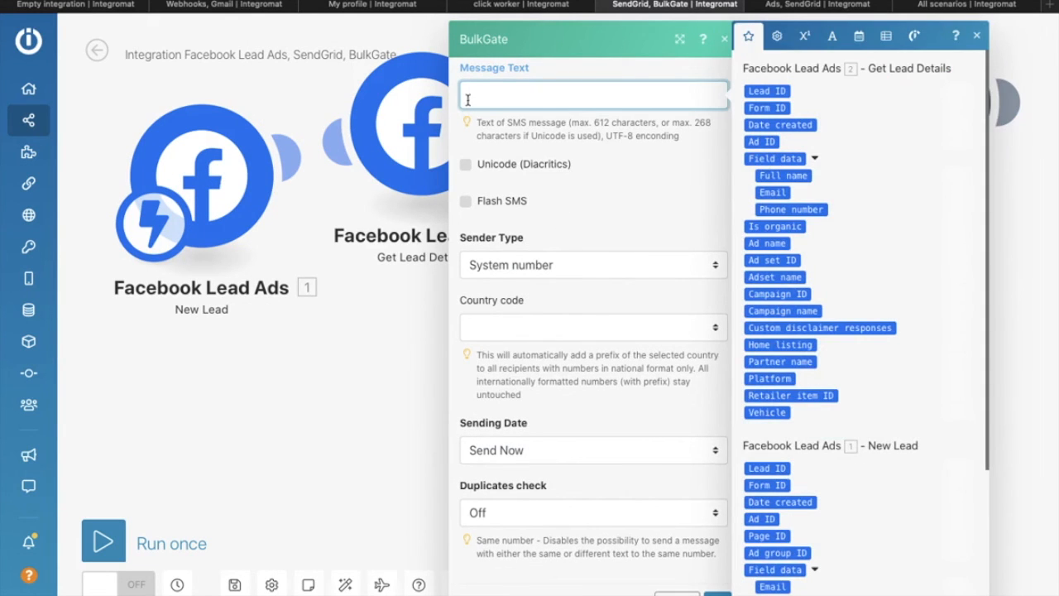
{"action": "type", "text": "hello"}
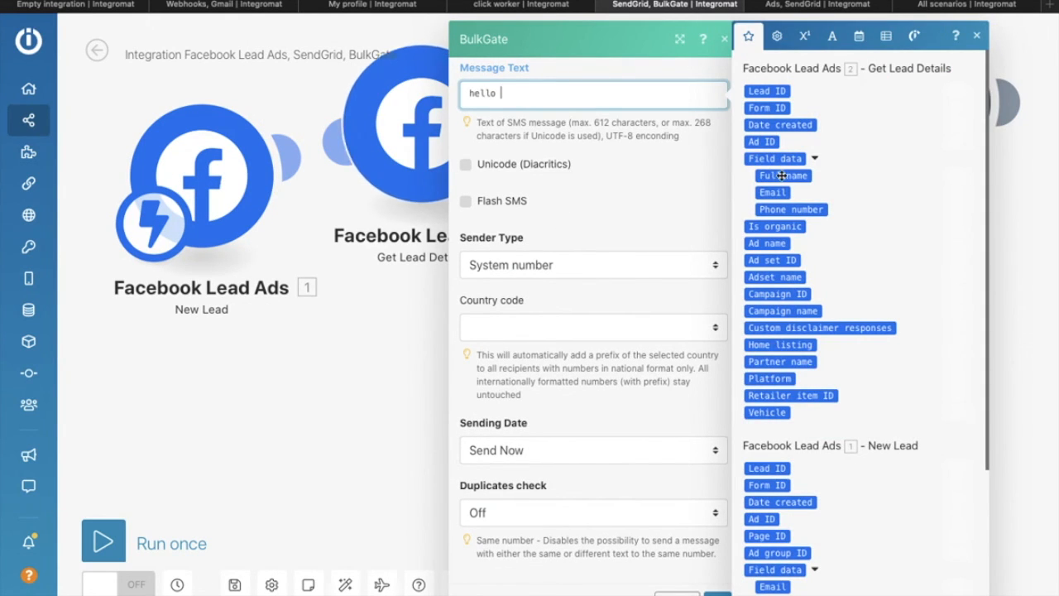
{"action": "left_click", "coordinate": [782, 176]}
{"action": "type", "text": ","}
{"action": "key", "text": "Return"}
{"action": "type", "text": "galkga"}
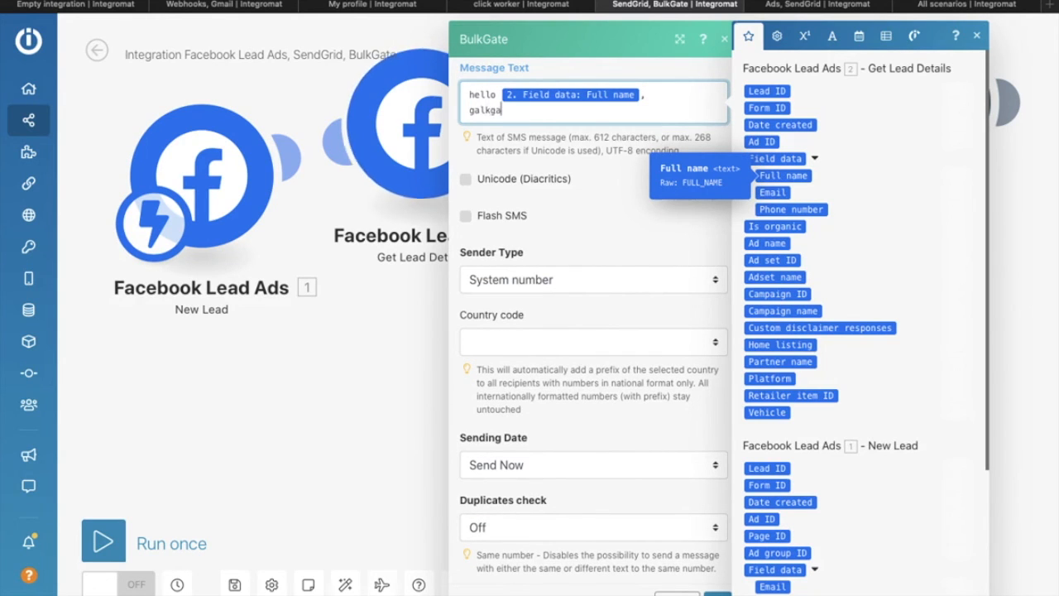
{"action": "key", "text": "Return"}
{"action": "type", "text": "gnalng"}
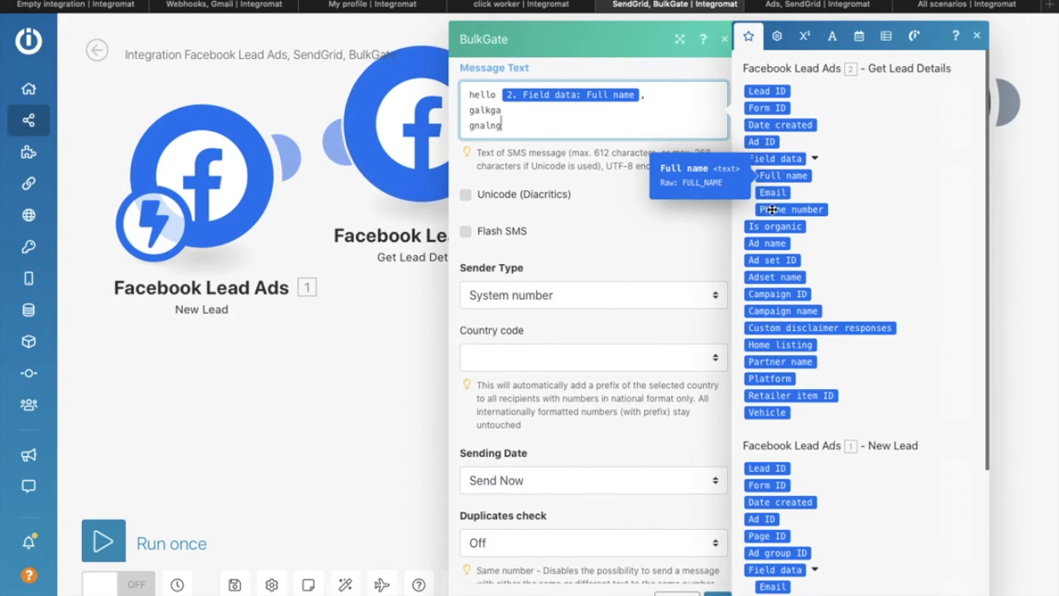
{"action": "key", "text": "ctrl+a"}
{"action": "key", "text": "BackSpace"}
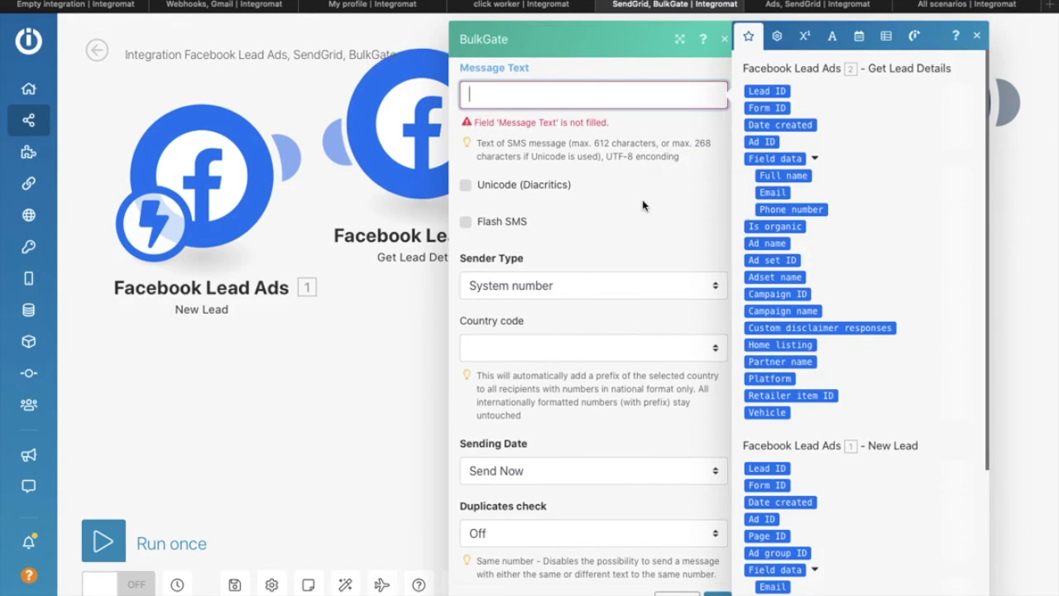
{"action": "left_click", "coordinate": [643, 204]}
{"action": "scroll", "coordinate": [643, 205], "scroll_direction": "down", "scroll_amount": 1}
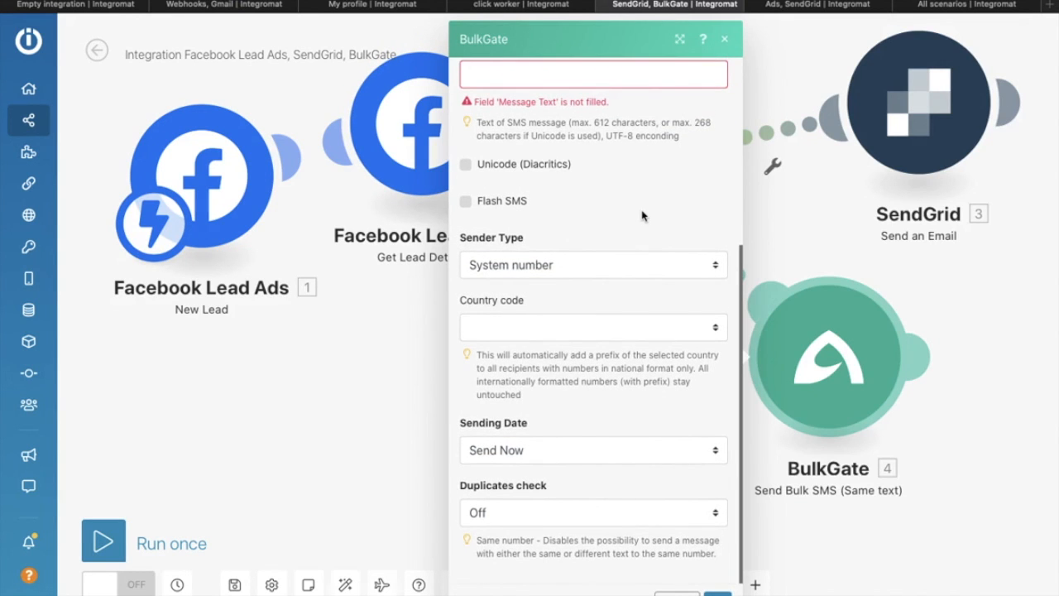
{"action": "left_click", "coordinate": [679, 593]}
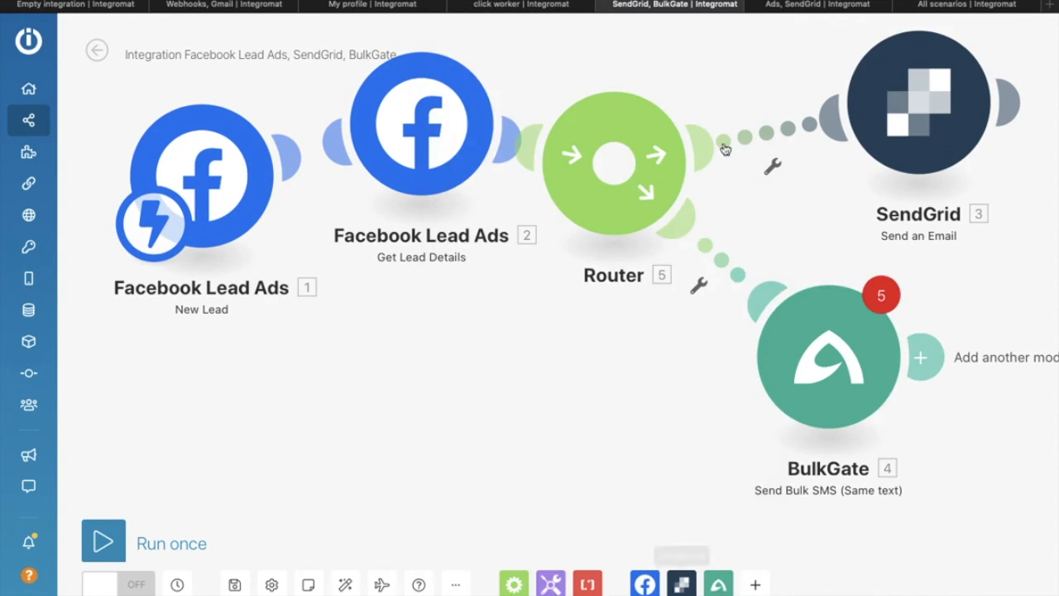
Step: Reposition the BulkGate, Get Lead Details and New Lead modules on the canvas
{"action": "left_click_drag", "start_coordinate": [834, 311], "coordinate": [863, 311]}
{"action": "left_click_drag", "start_coordinate": [364, 128], "coordinate": [394, 286]}
{"action": "left_click_drag", "start_coordinate": [225, 196], "coordinate": [195, 301]}
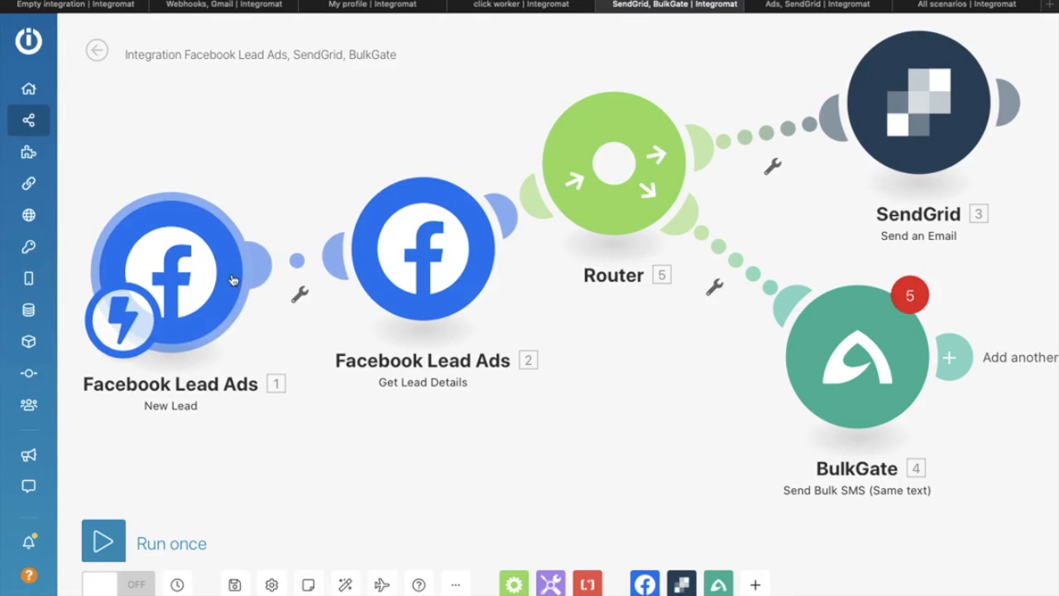
{"action": "left_click_drag", "start_coordinate": [450, 230], "coordinate": [380, 150]}
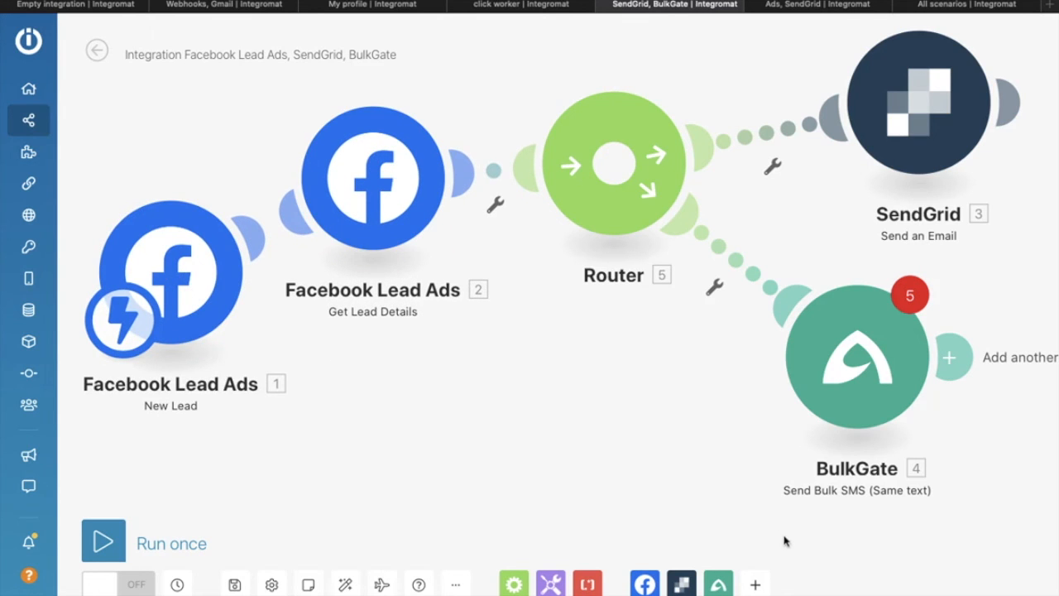
Step: Search apps for 'sheet' and place a Google Sheets Add a Row module below the Router
{"action": "left_click", "coordinate": [758, 586]}
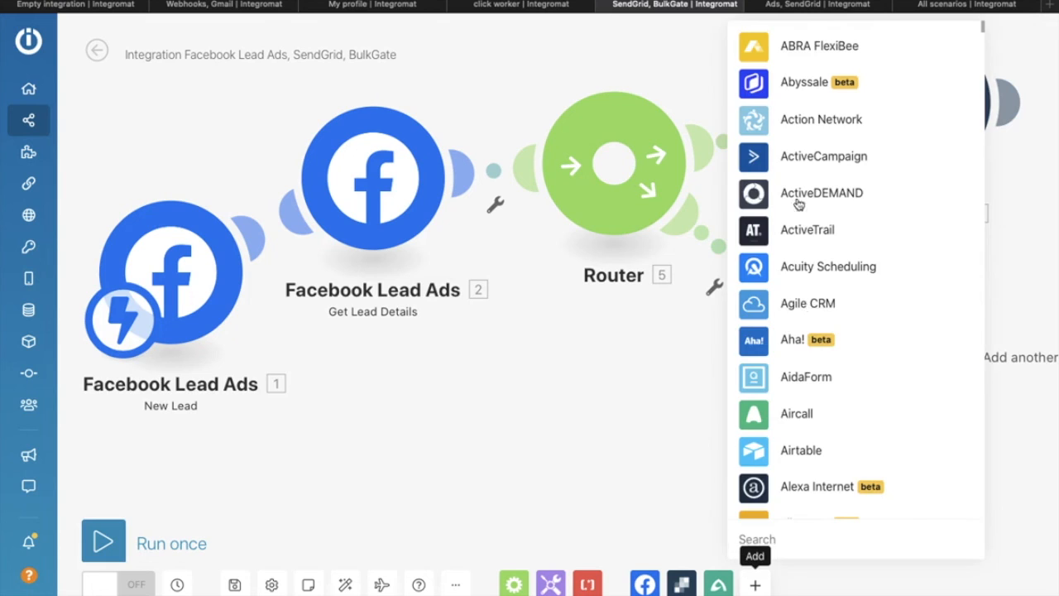
{"action": "type", "text": "facebook"}
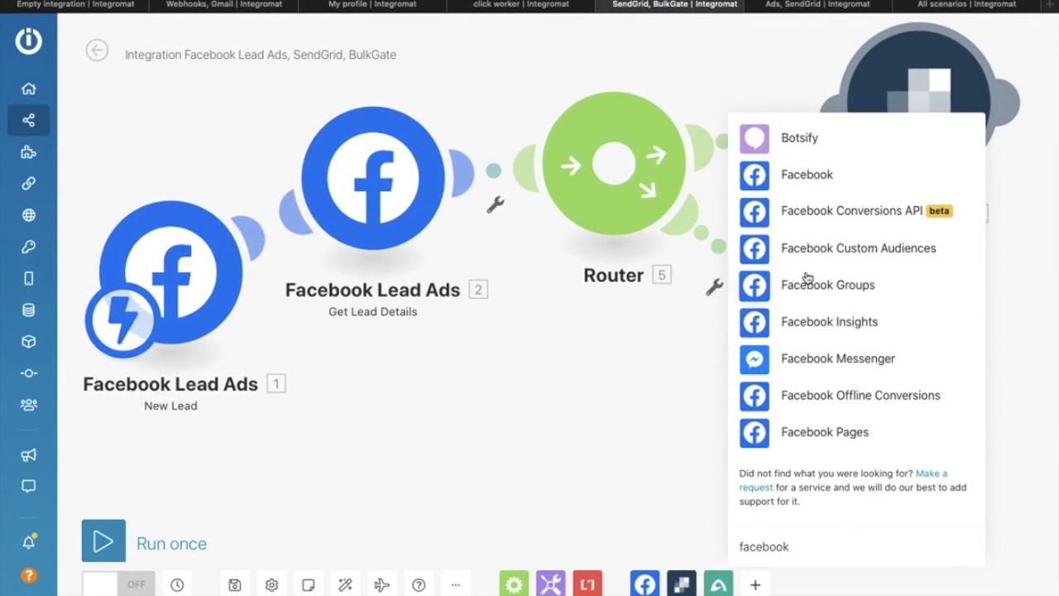
{"action": "key", "text": "super+a"}
{"action": "type", "text": "tweet"}
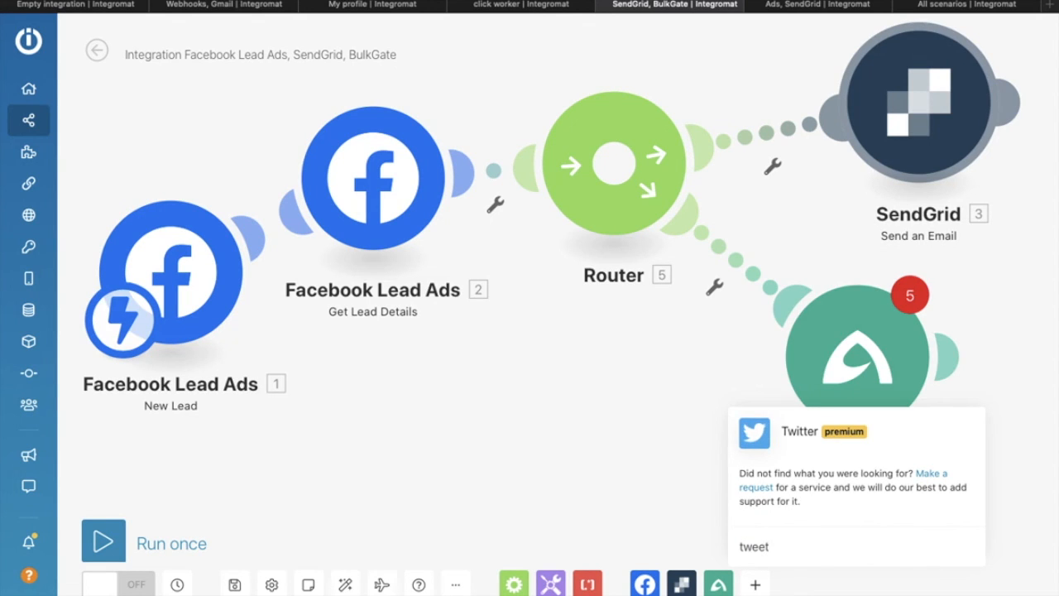
{"action": "key", "text": "super+a"}
{"action": "type", "text": "sheet"}
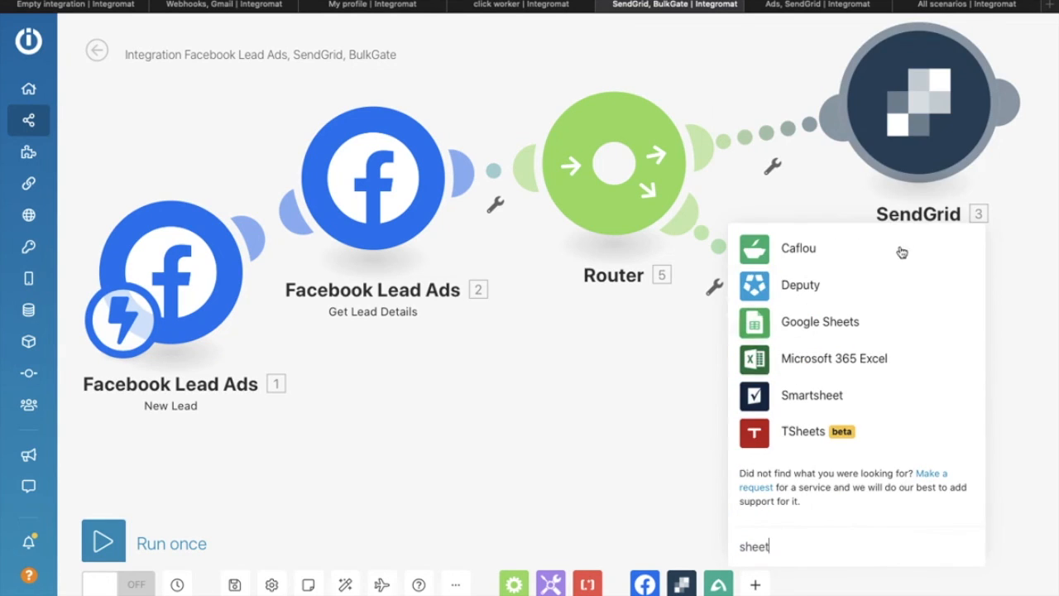
{"action": "left_click", "coordinate": [828, 322]}
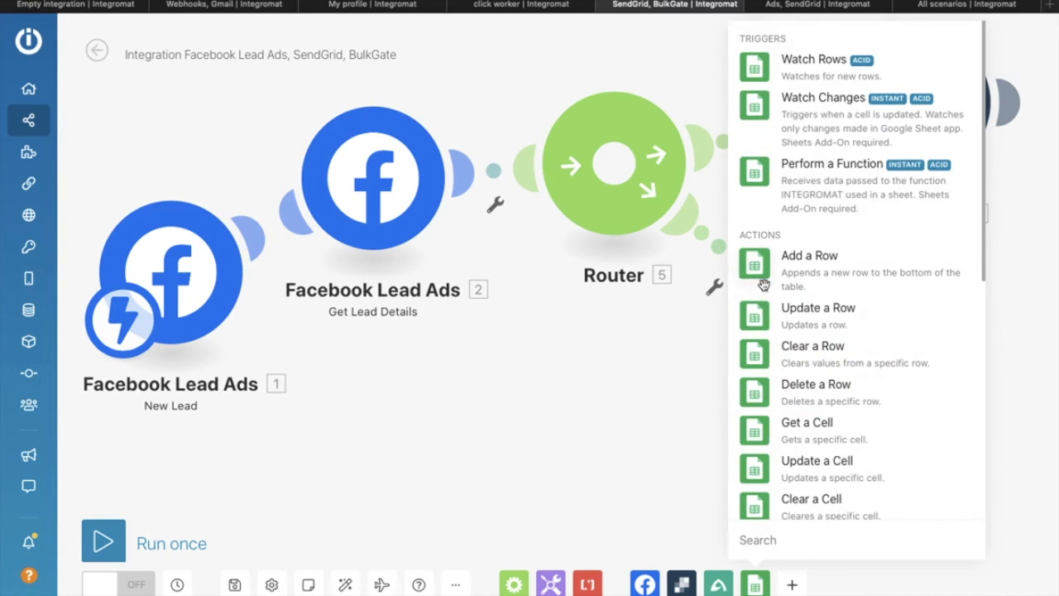
{"action": "left_click_drag", "start_coordinate": [764, 278], "coordinate": [603, 417]}
Step: Move the Google Sheets module up-left under the Router and close its settings without choosing a spreadsheet
{"action": "left_click", "coordinate": [604, 407]}
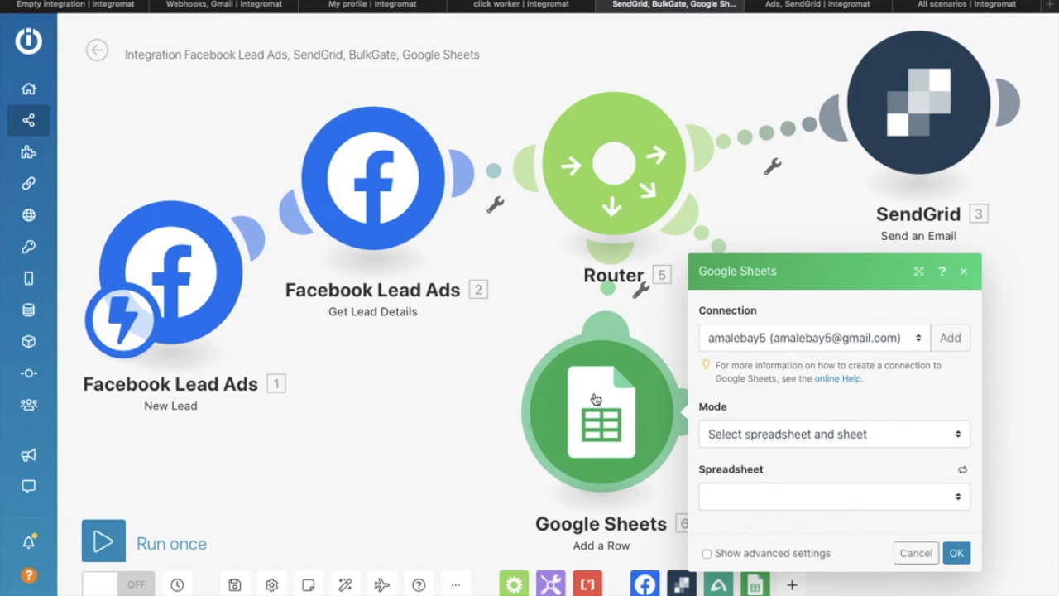
{"action": "left_click_drag", "start_coordinate": [611, 441], "coordinate": [547, 361]}
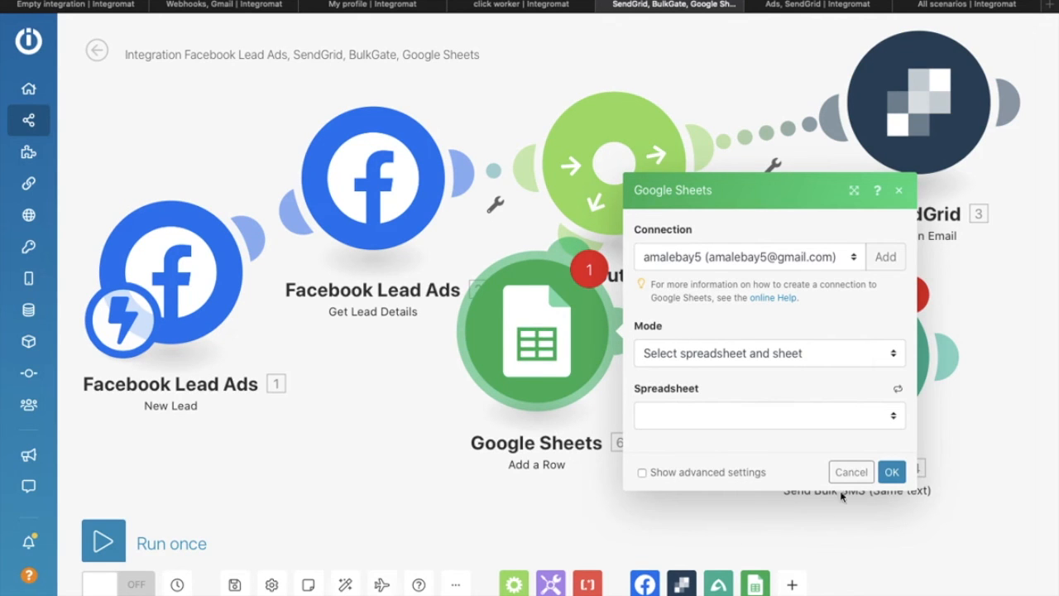
{"action": "left_click", "coordinate": [850, 472]}
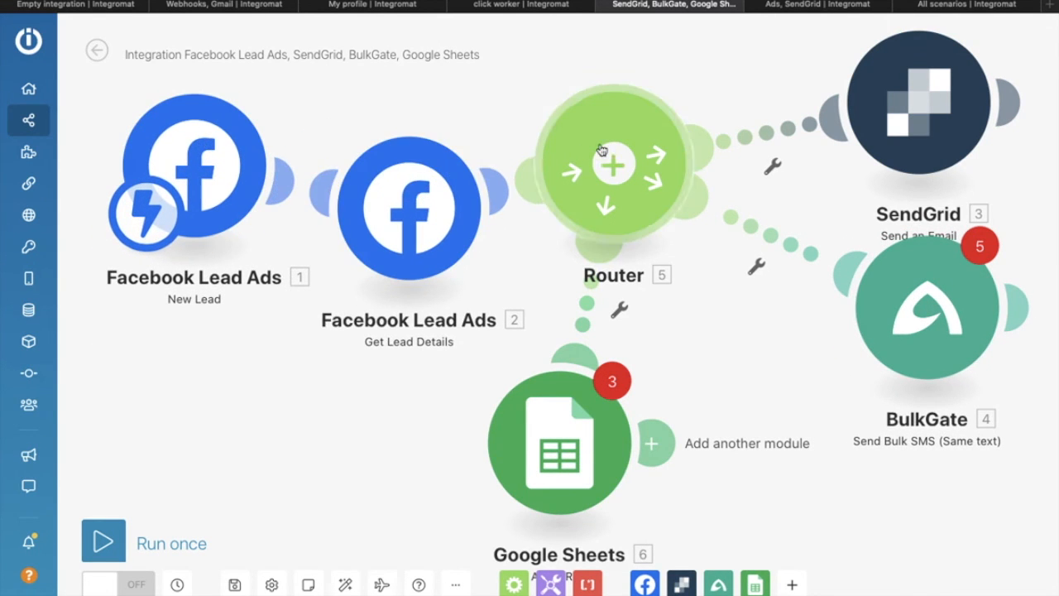
Step: Reposition SendGrid at top right and BulkGate lower, then set Get Lead Details beneath the New Lead trigger
{"action": "left_click", "coordinate": [900, 114]}
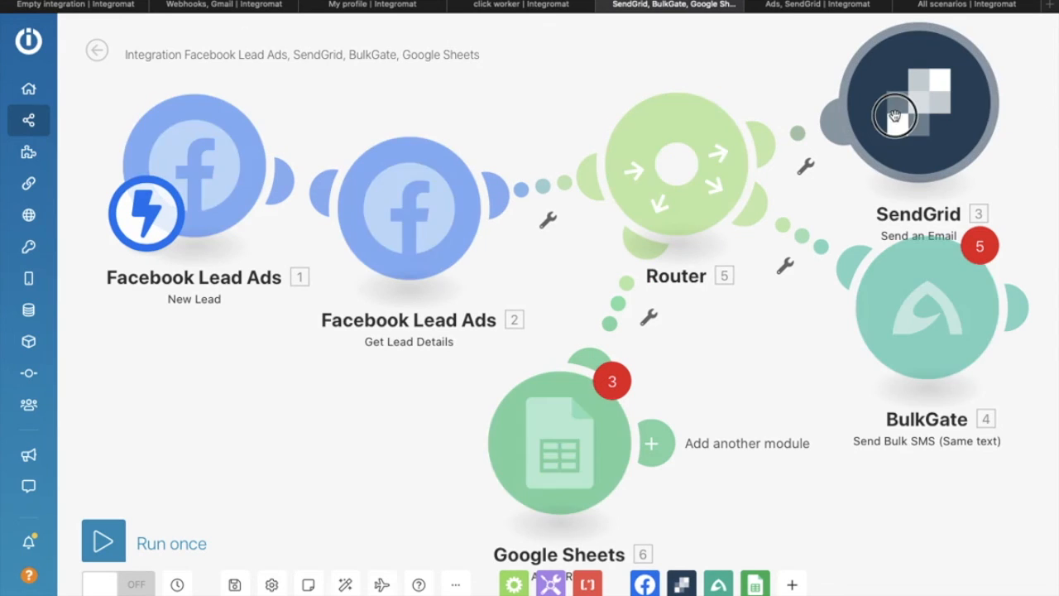
{"action": "left_click_drag", "start_coordinate": [915, 122], "coordinate": [935, 105]}
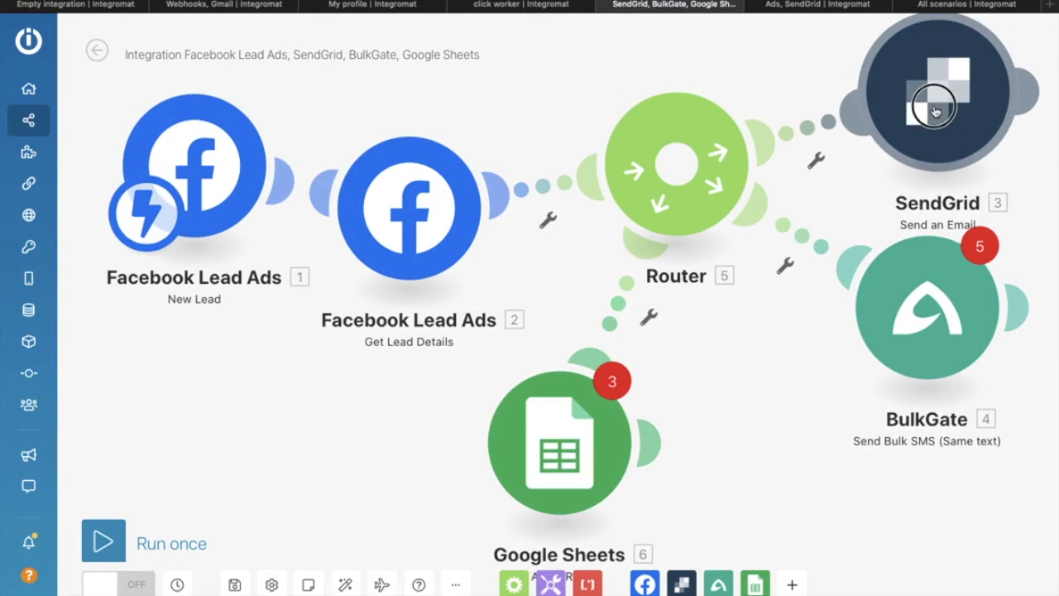
{"action": "left_click_drag", "start_coordinate": [906, 280], "coordinate": [871, 328]}
{"action": "left_click_drag", "start_coordinate": [568, 447], "coordinate": [672, 422]}
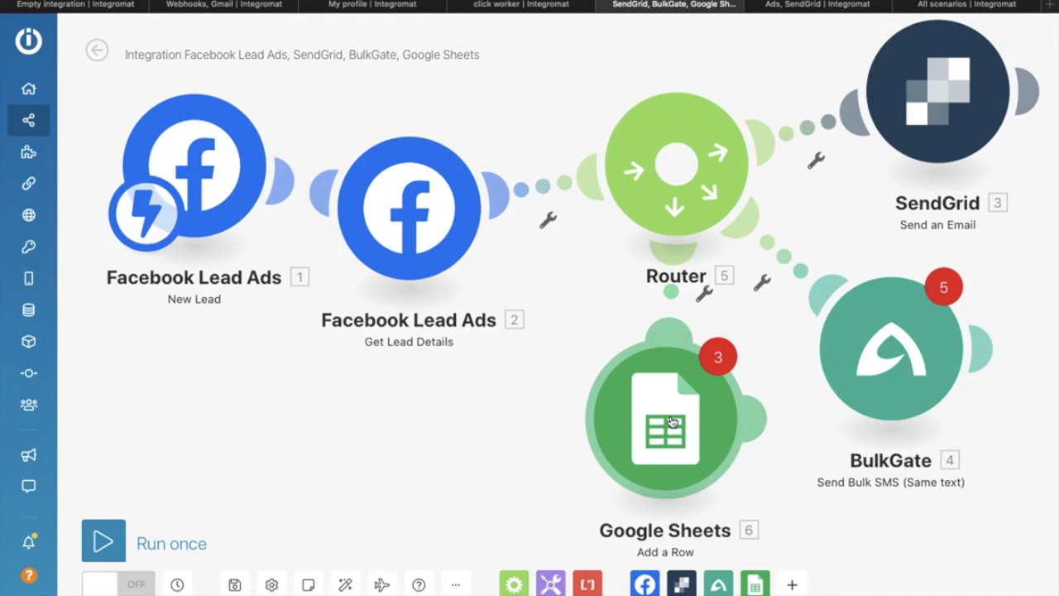
{"action": "left_click_drag", "start_coordinate": [397, 170], "coordinate": [393, 302]}
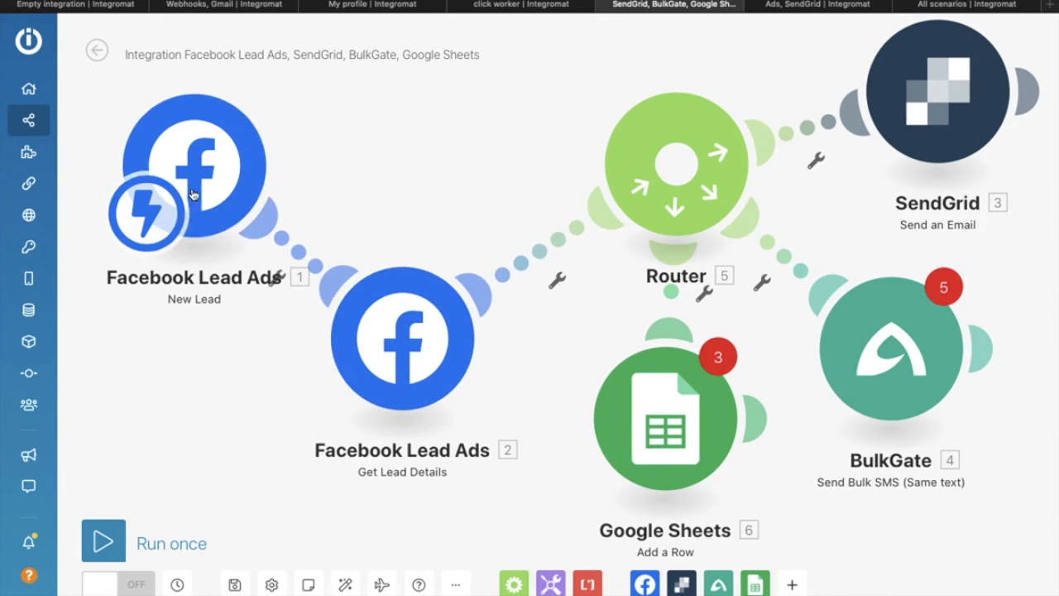
{"action": "left_click_drag", "start_coordinate": [212, 177], "coordinate": [291, 154]}
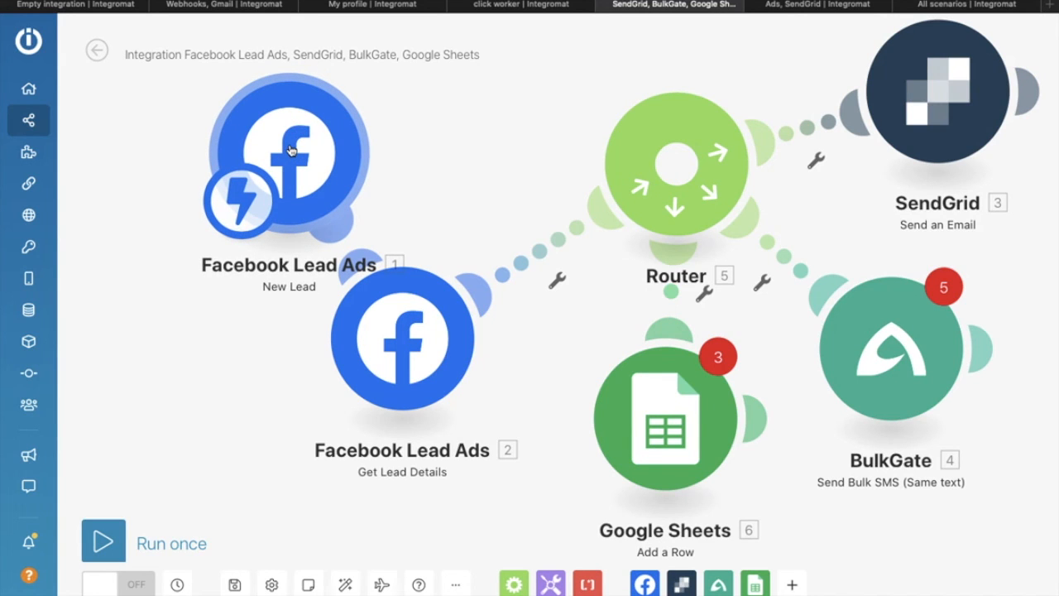